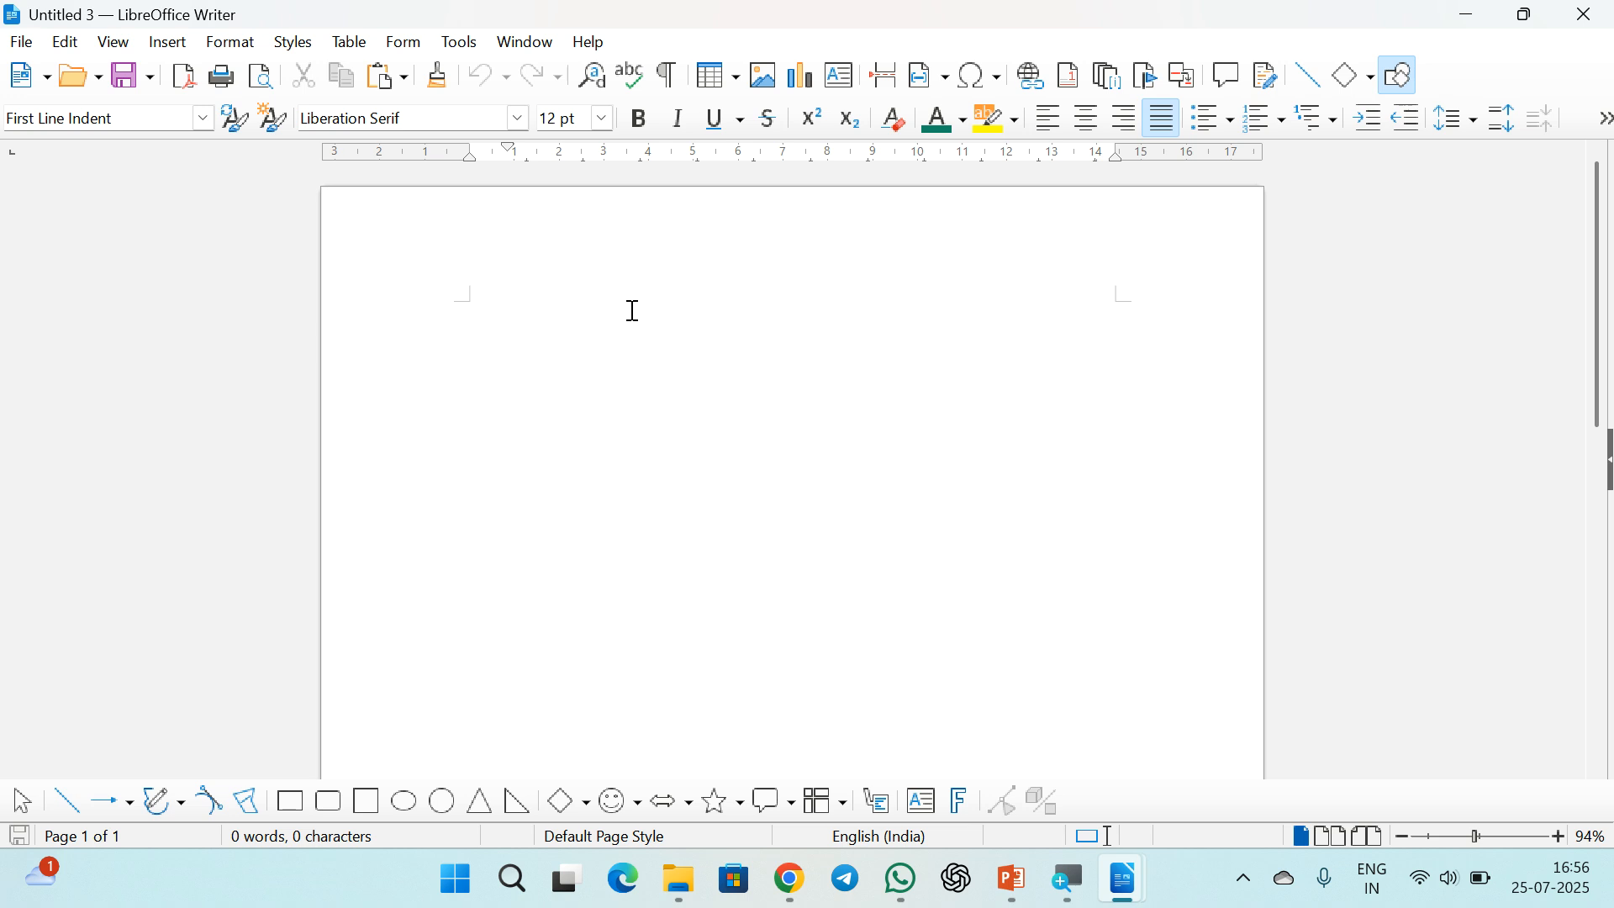
# Create a new document from the Letter Pad template.
pyautogui.scroll(5, 634, 429)
pyautogui.click(21, 42)
pyautogui.moveTo(66, 42)
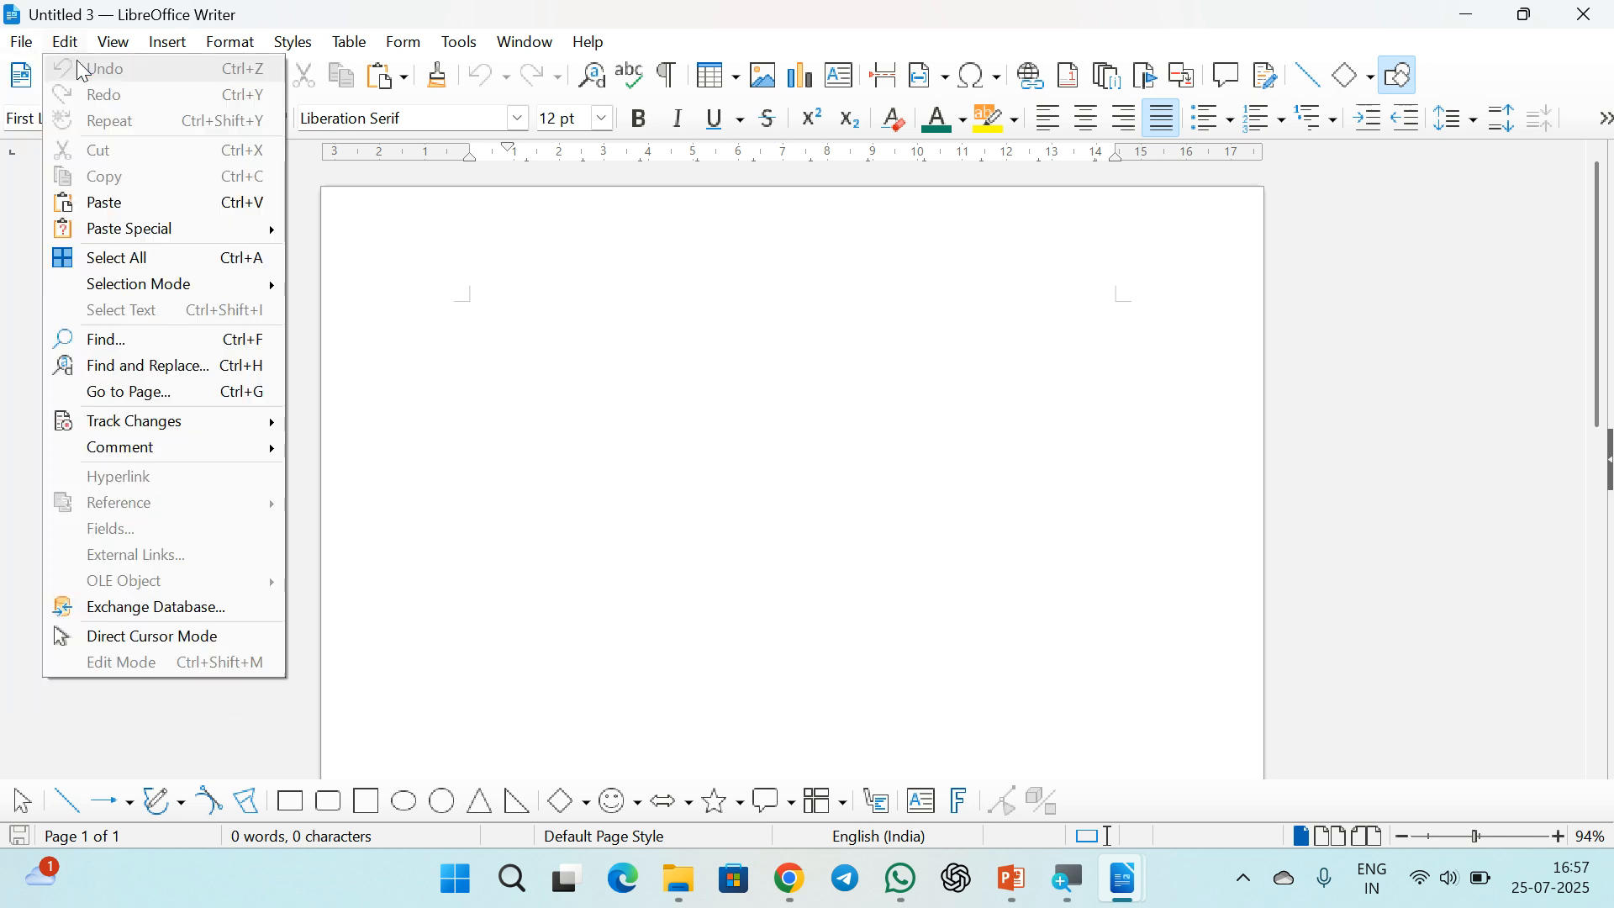
pyautogui.moveTo(106, 74)
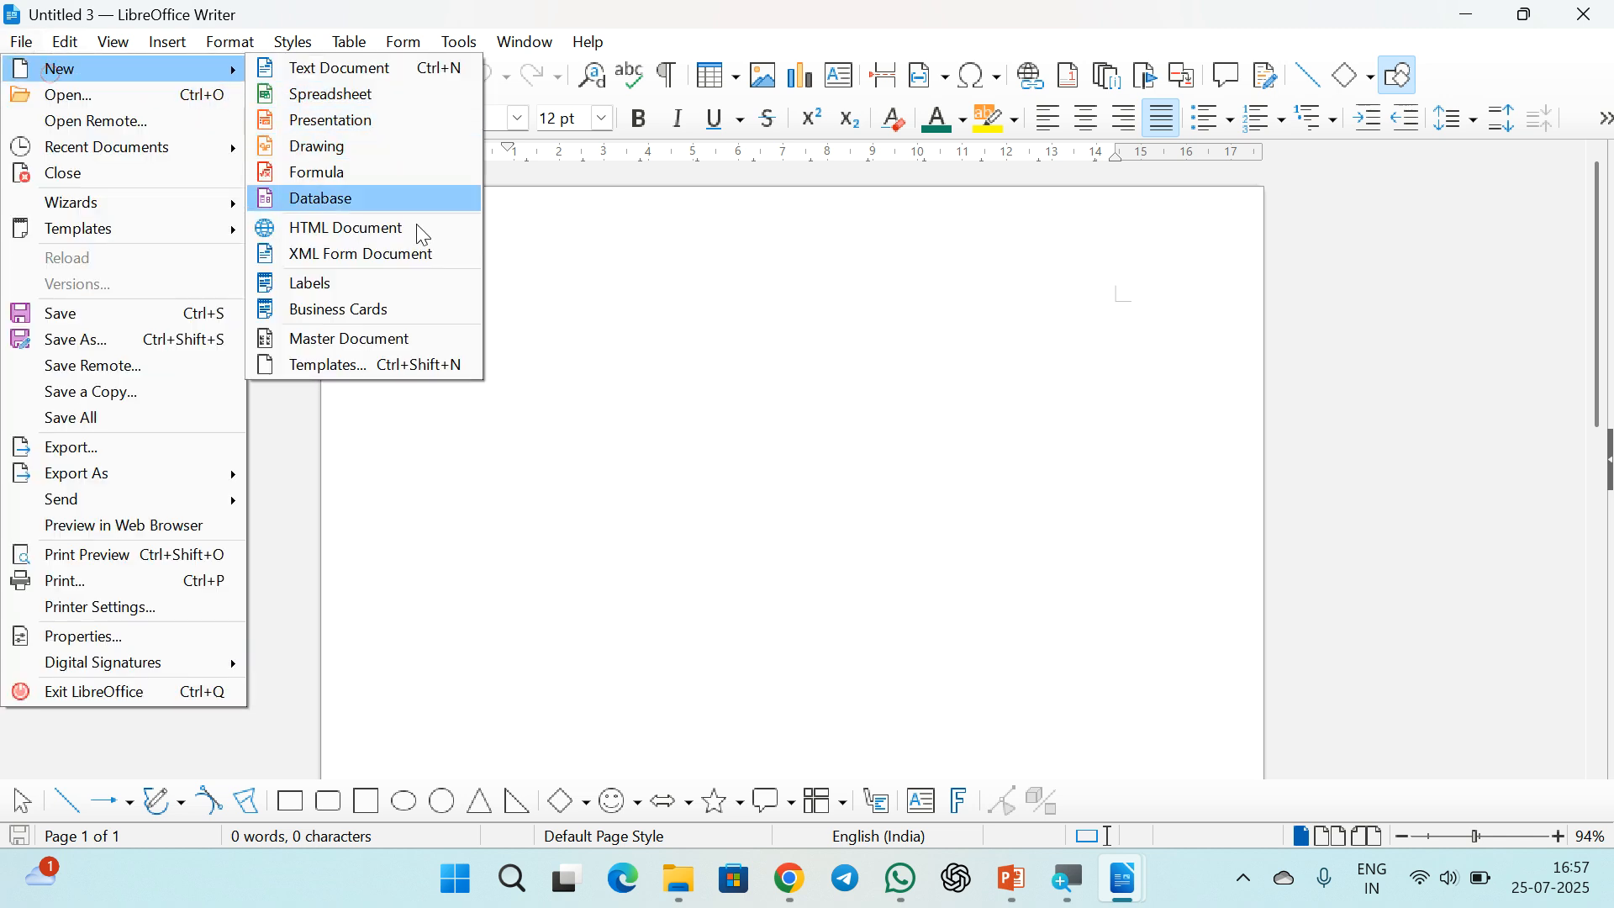
pyautogui.click(392, 365)
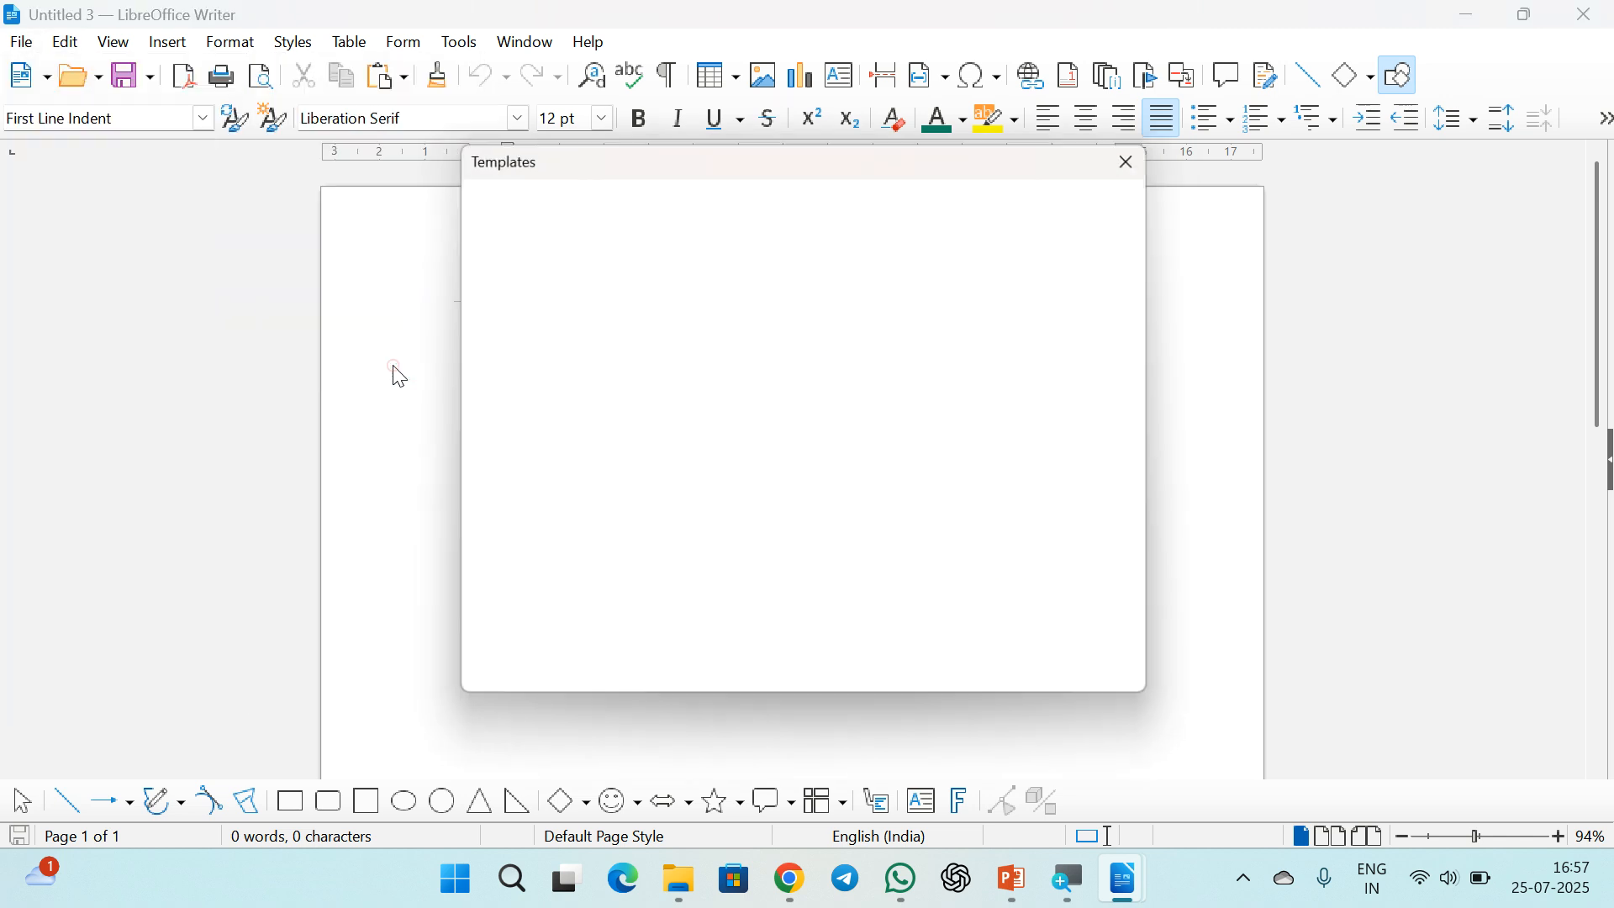
pyautogui.click(675, 300)
pyautogui.click(1117, 679)
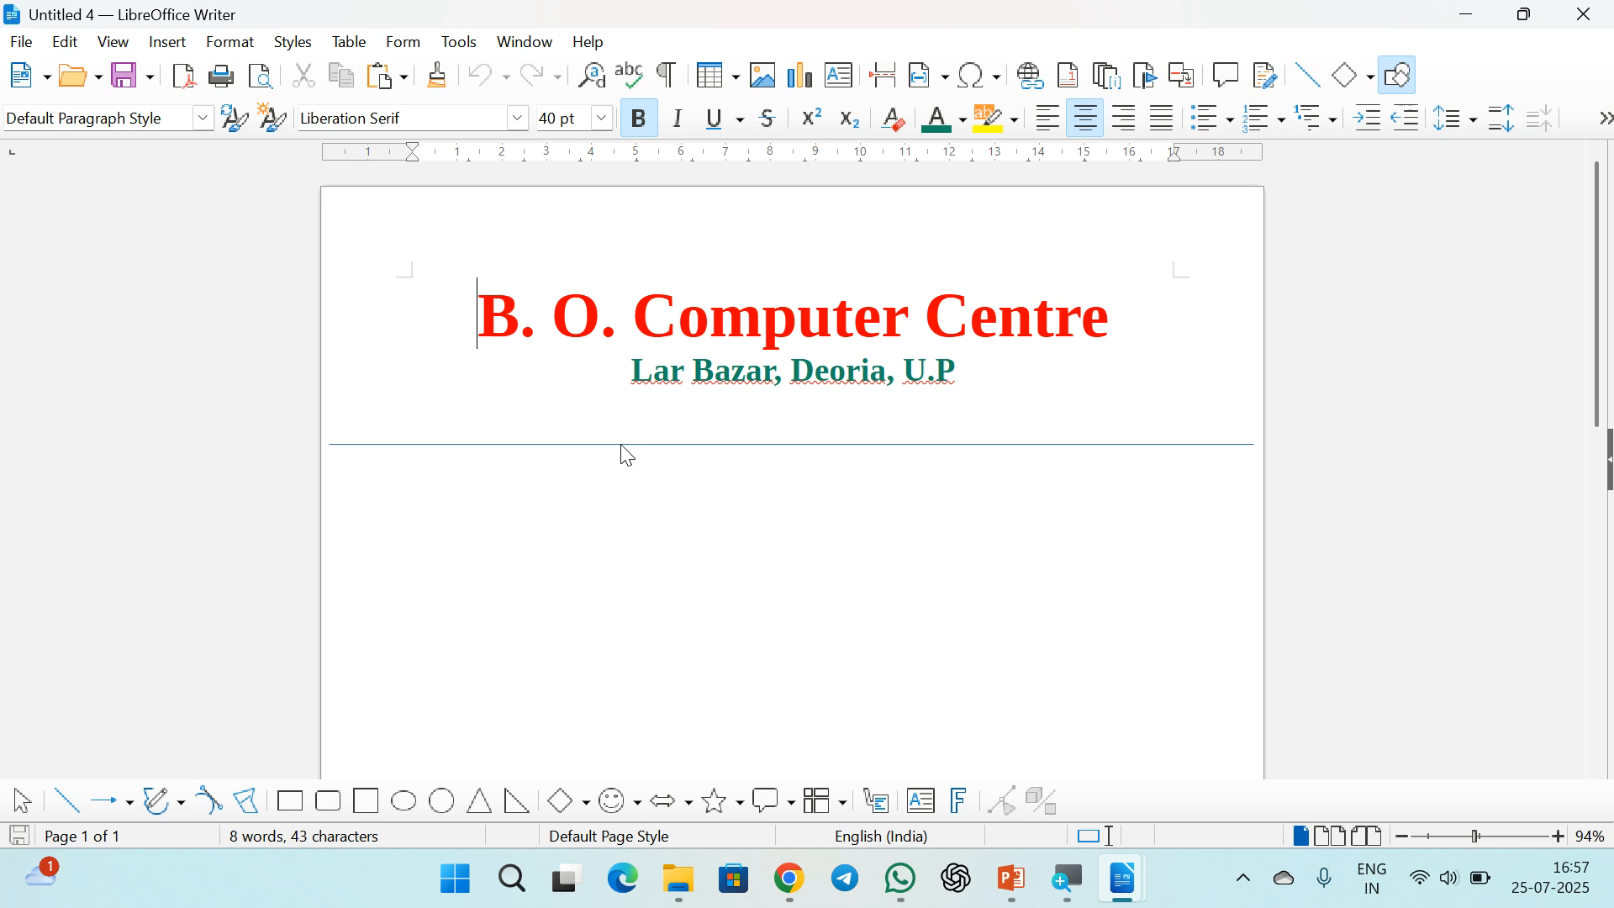
# Create another document from the Resume template through the template manager and look over its layout.
pyautogui.click(22, 43)
pyautogui.moveTo(76, 232)
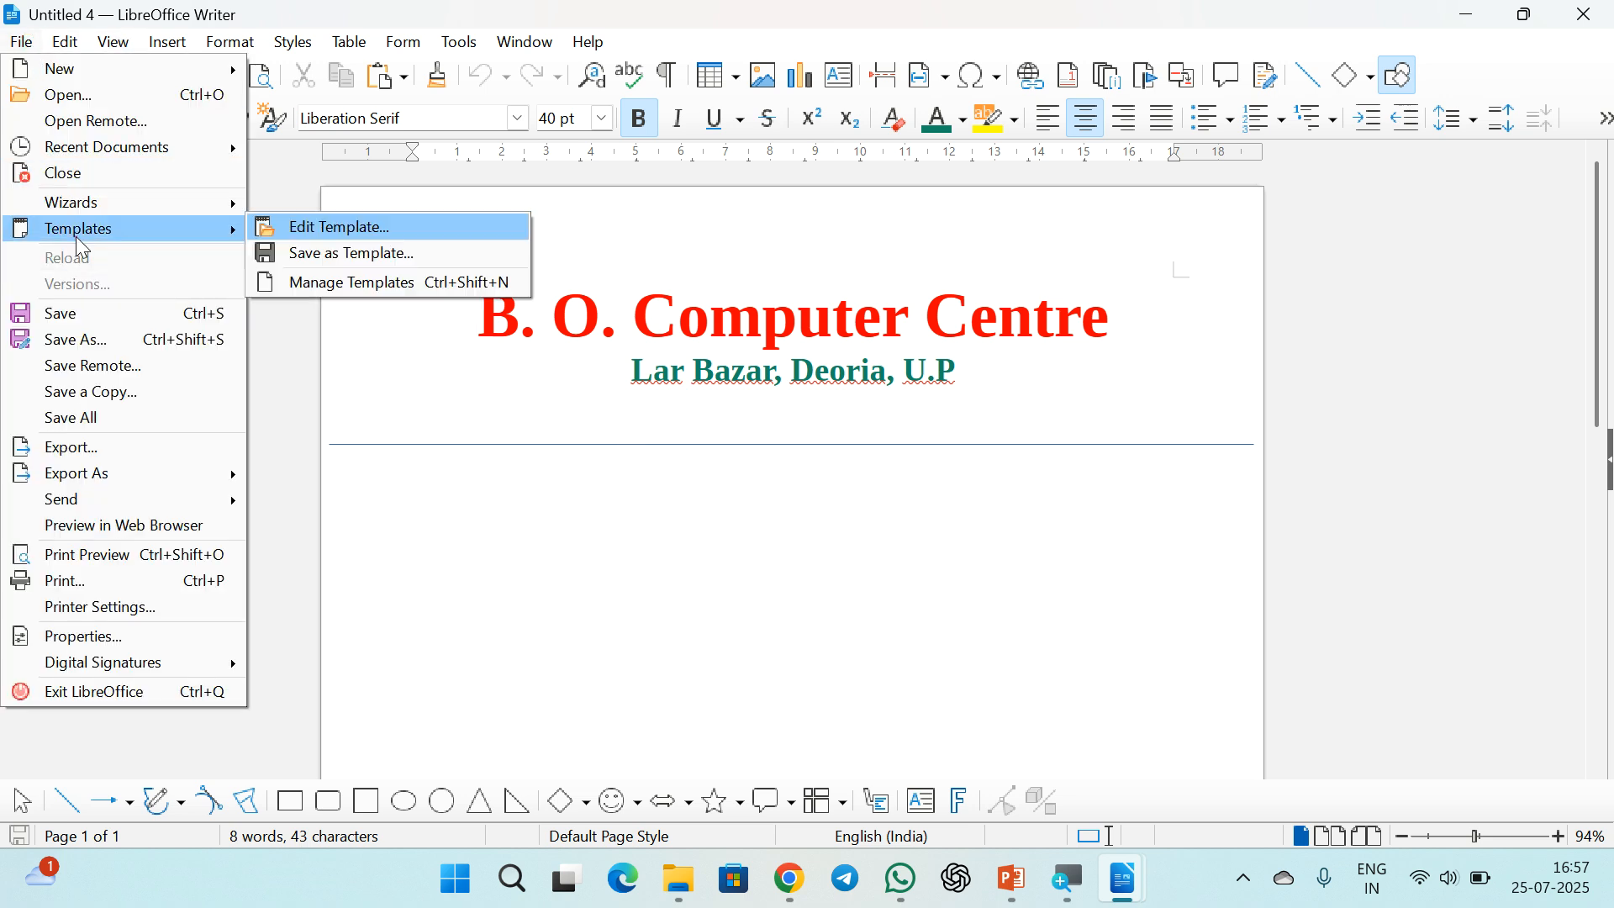
pyautogui.click(294, 278)
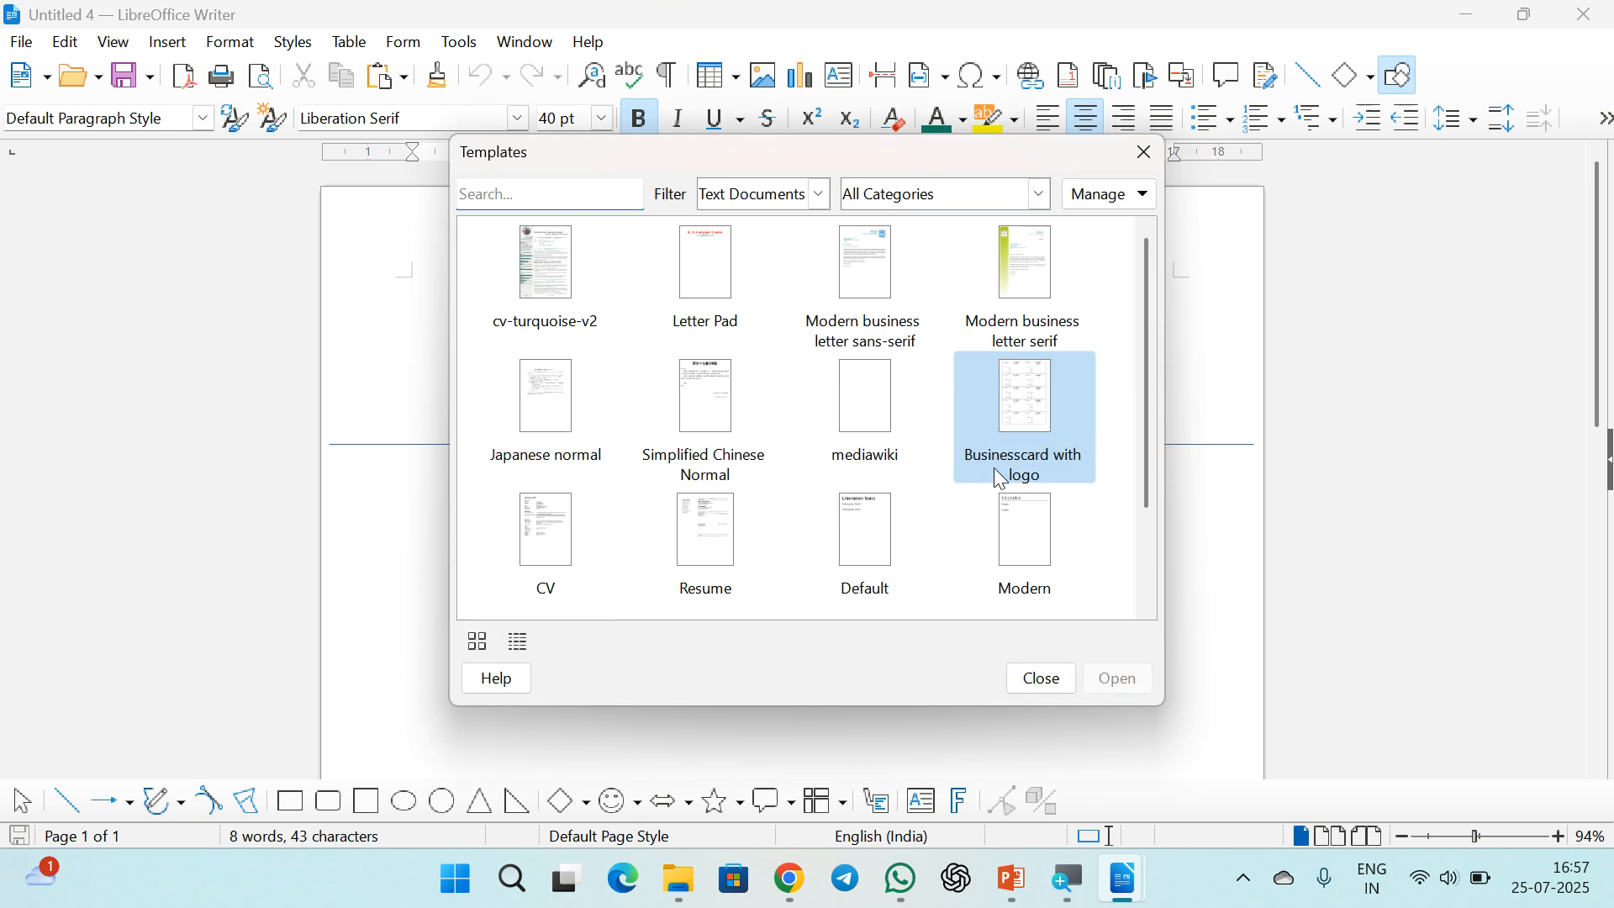
pyautogui.click(1009, 541)
pyautogui.click(714, 565)
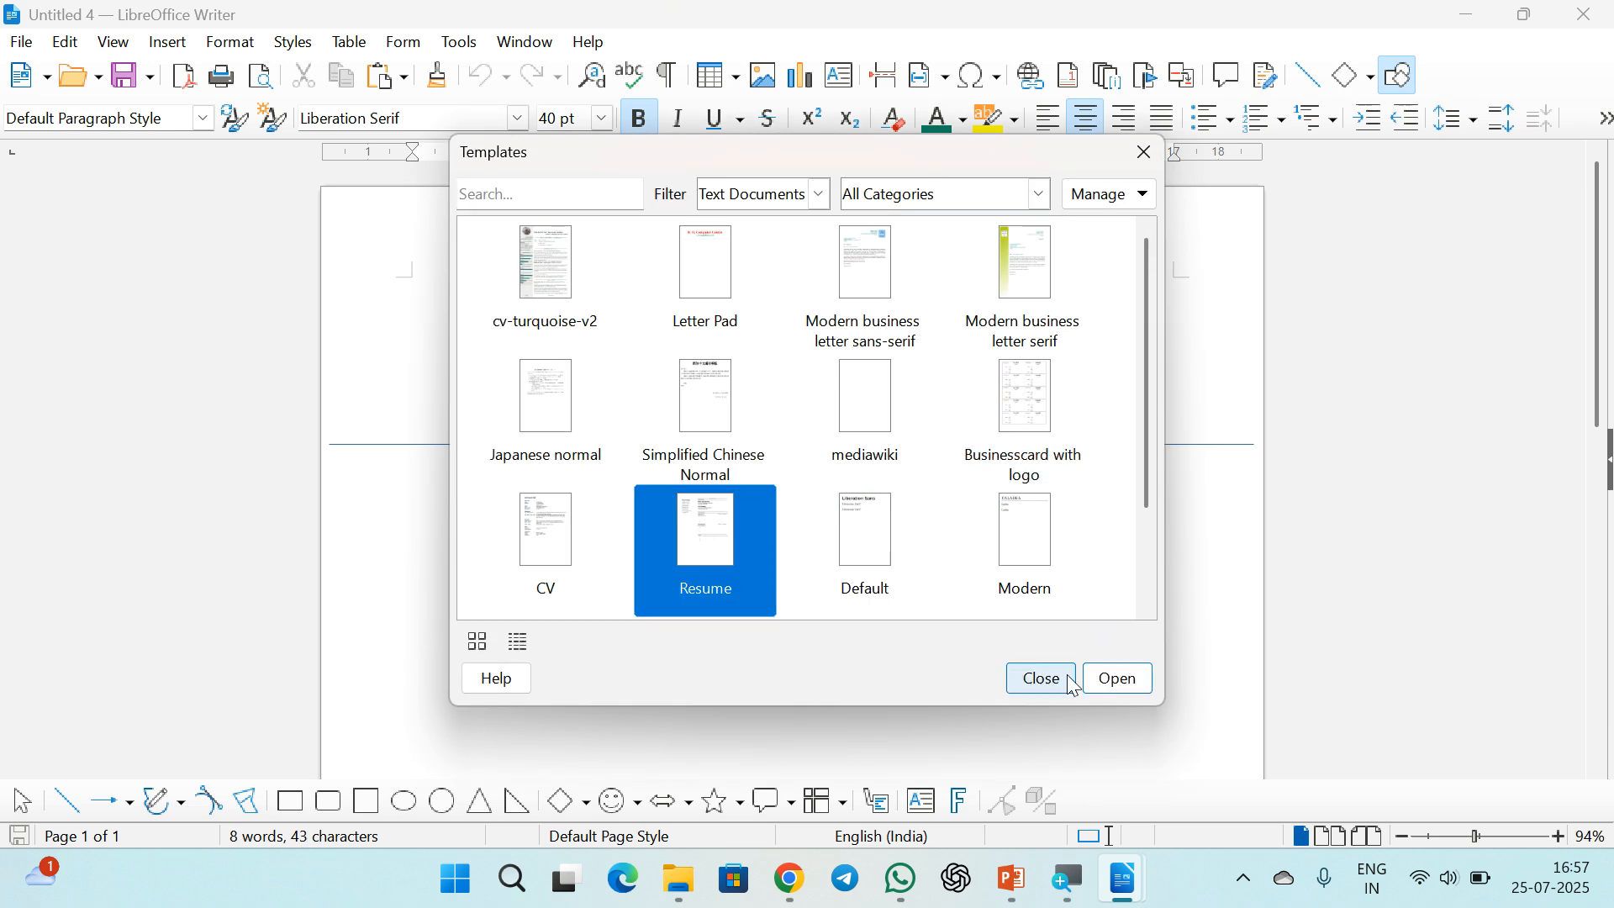
pyautogui.click(1108, 677)
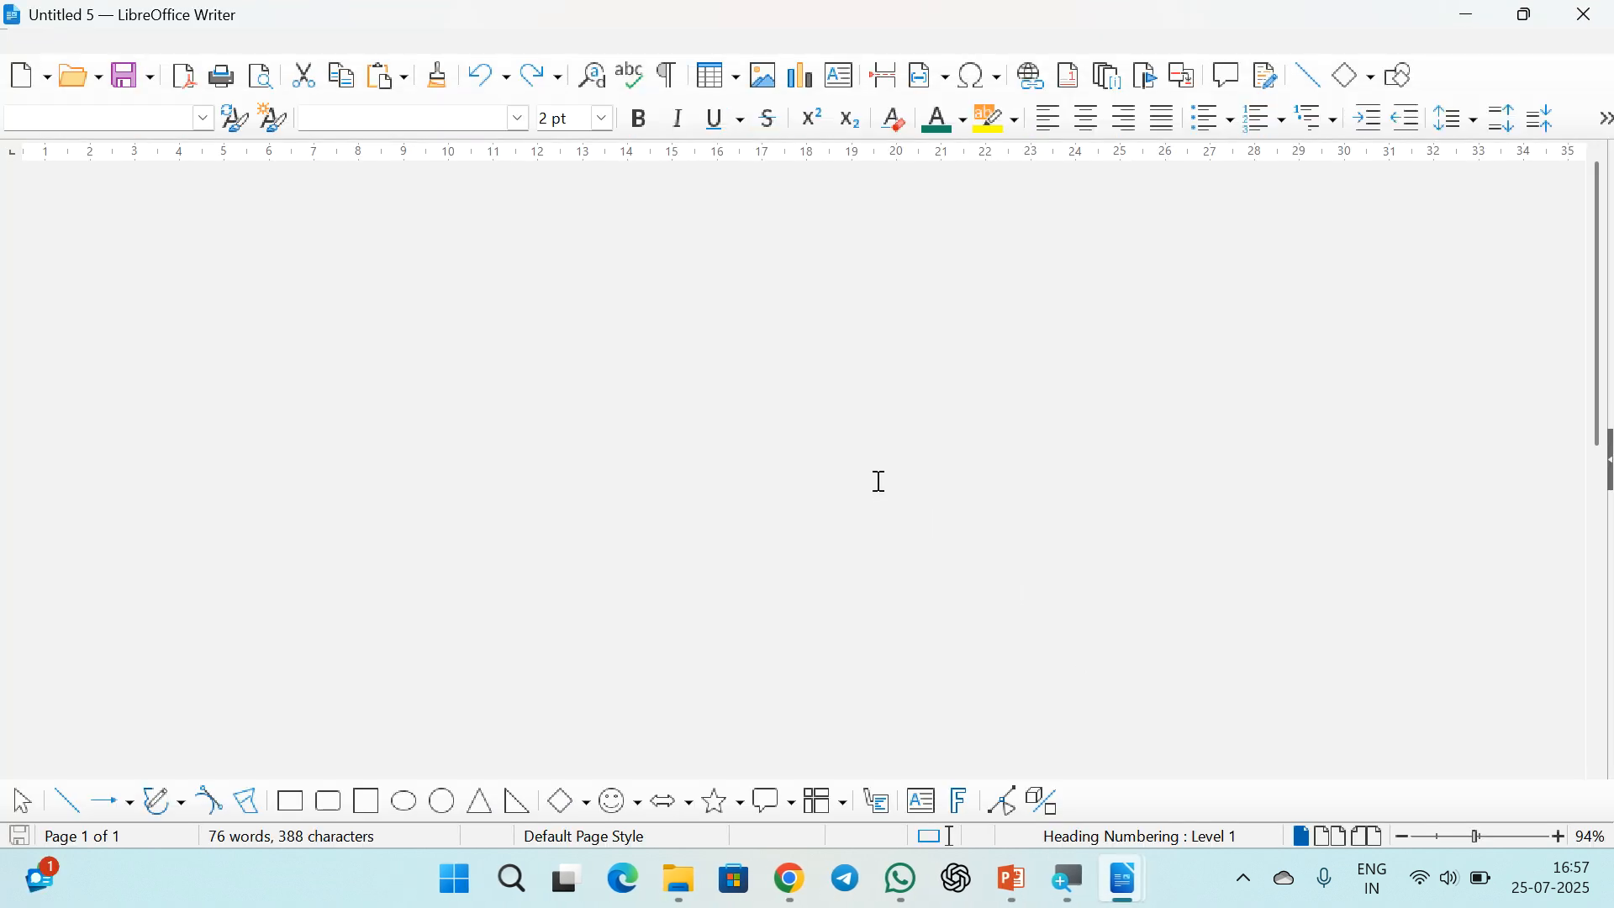
pyautogui.scroll(-8, 704, 513)
pyautogui.scroll(8, 705, 513)
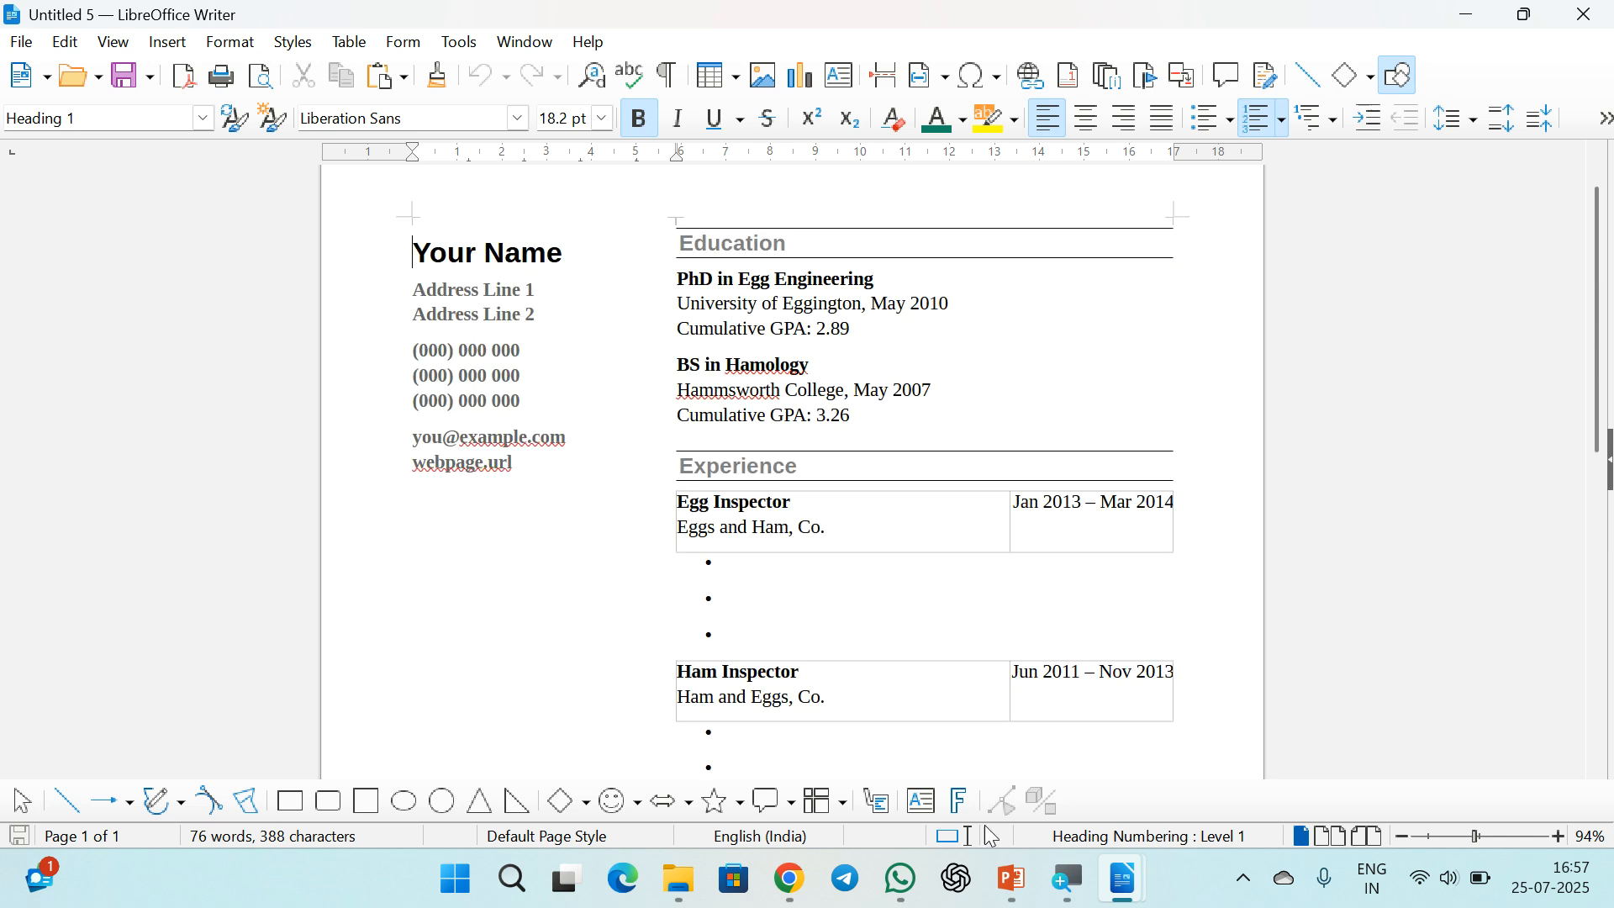
# Close the resume, letter pad and two blank documents, keeping only the template notes document open.
pyautogui.moveTo(1124, 875)
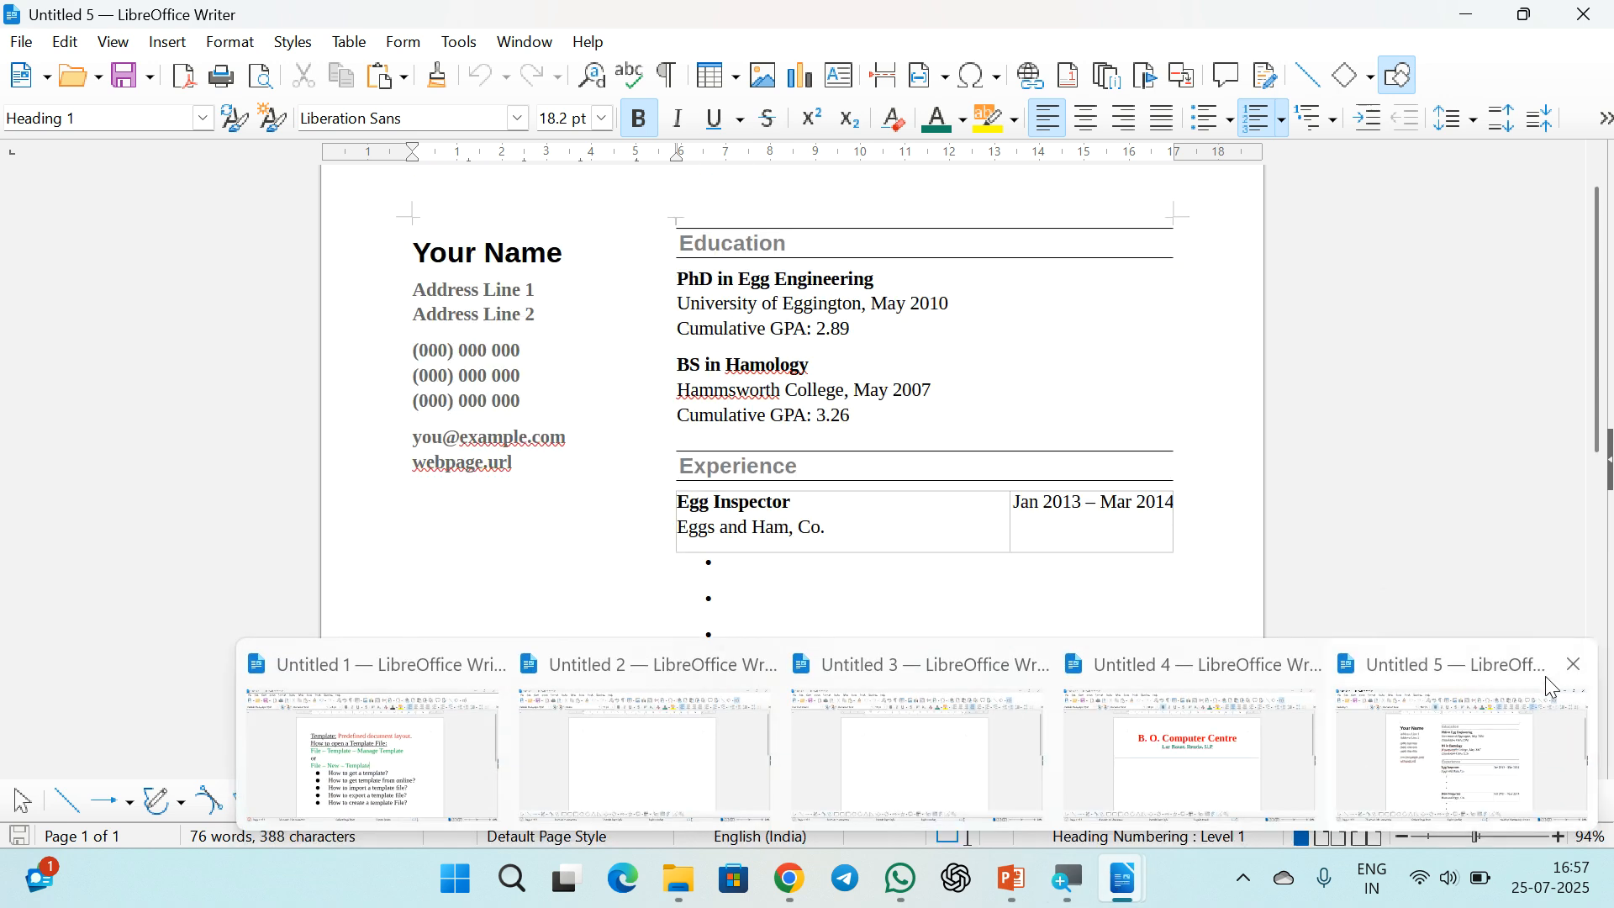
pyautogui.click(1572, 664)
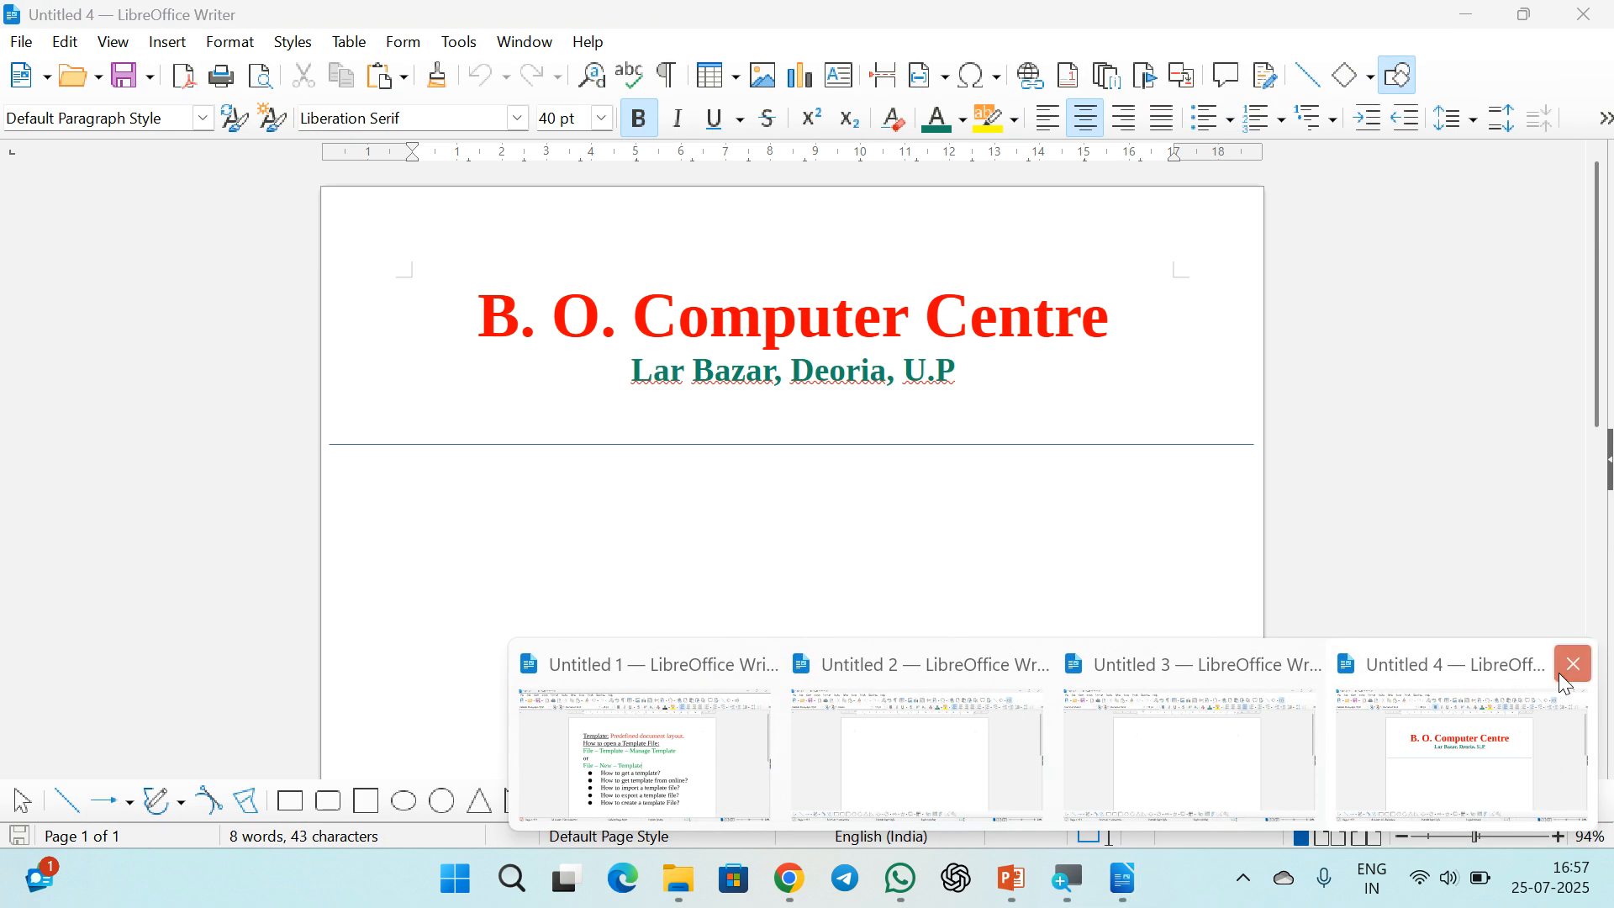
pyautogui.click(1565, 673)
pyautogui.click(1503, 665)
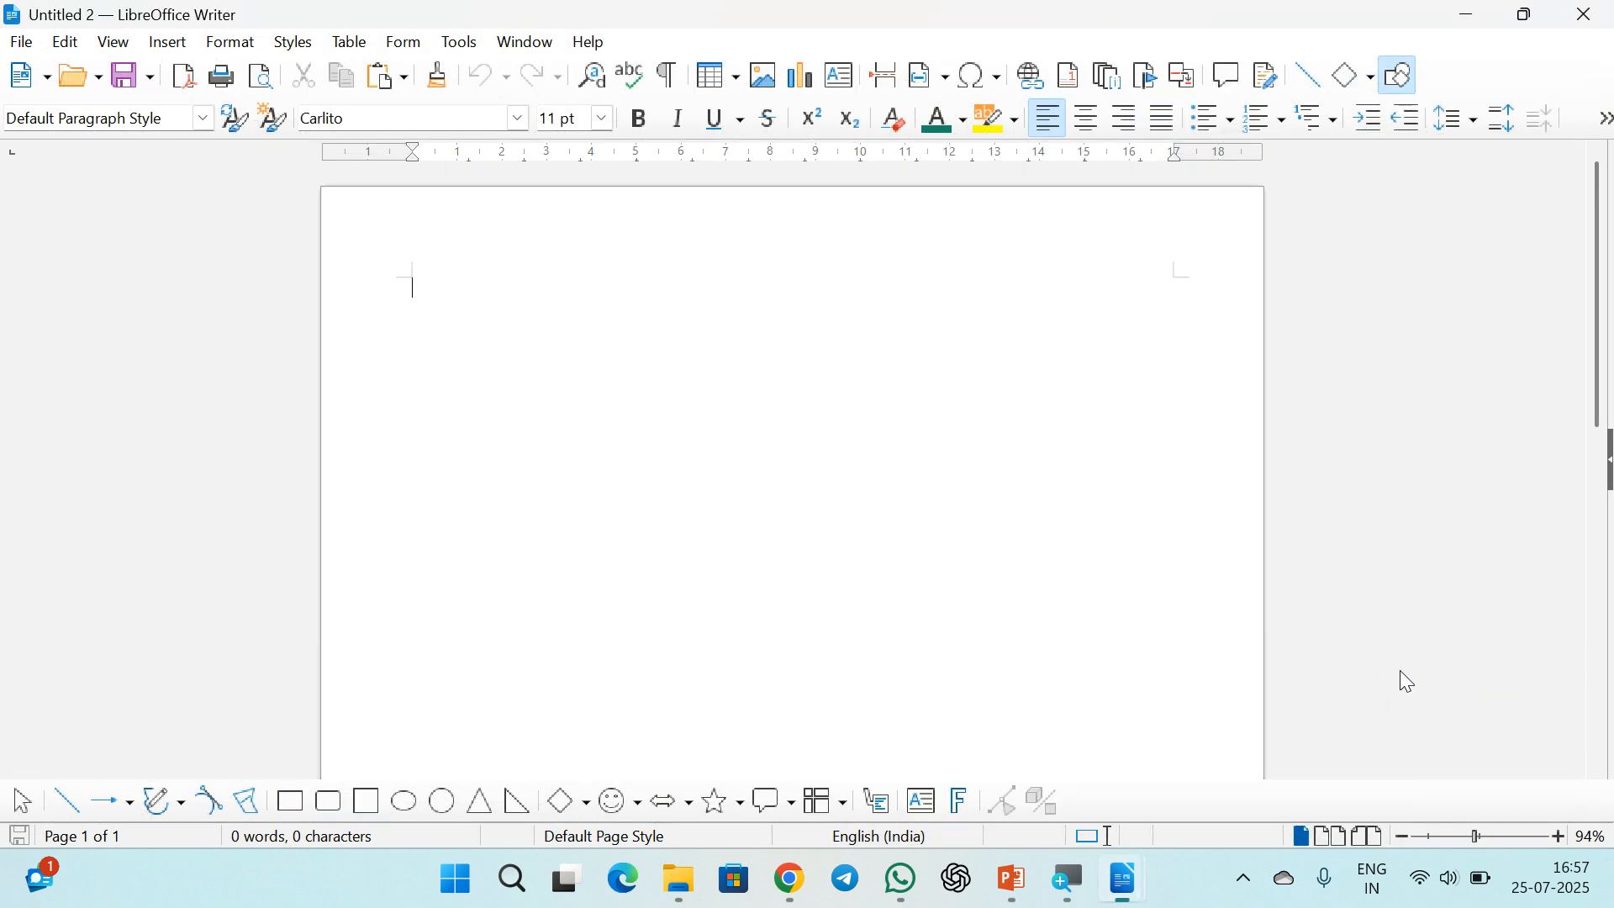
pyautogui.moveTo(1124, 882)
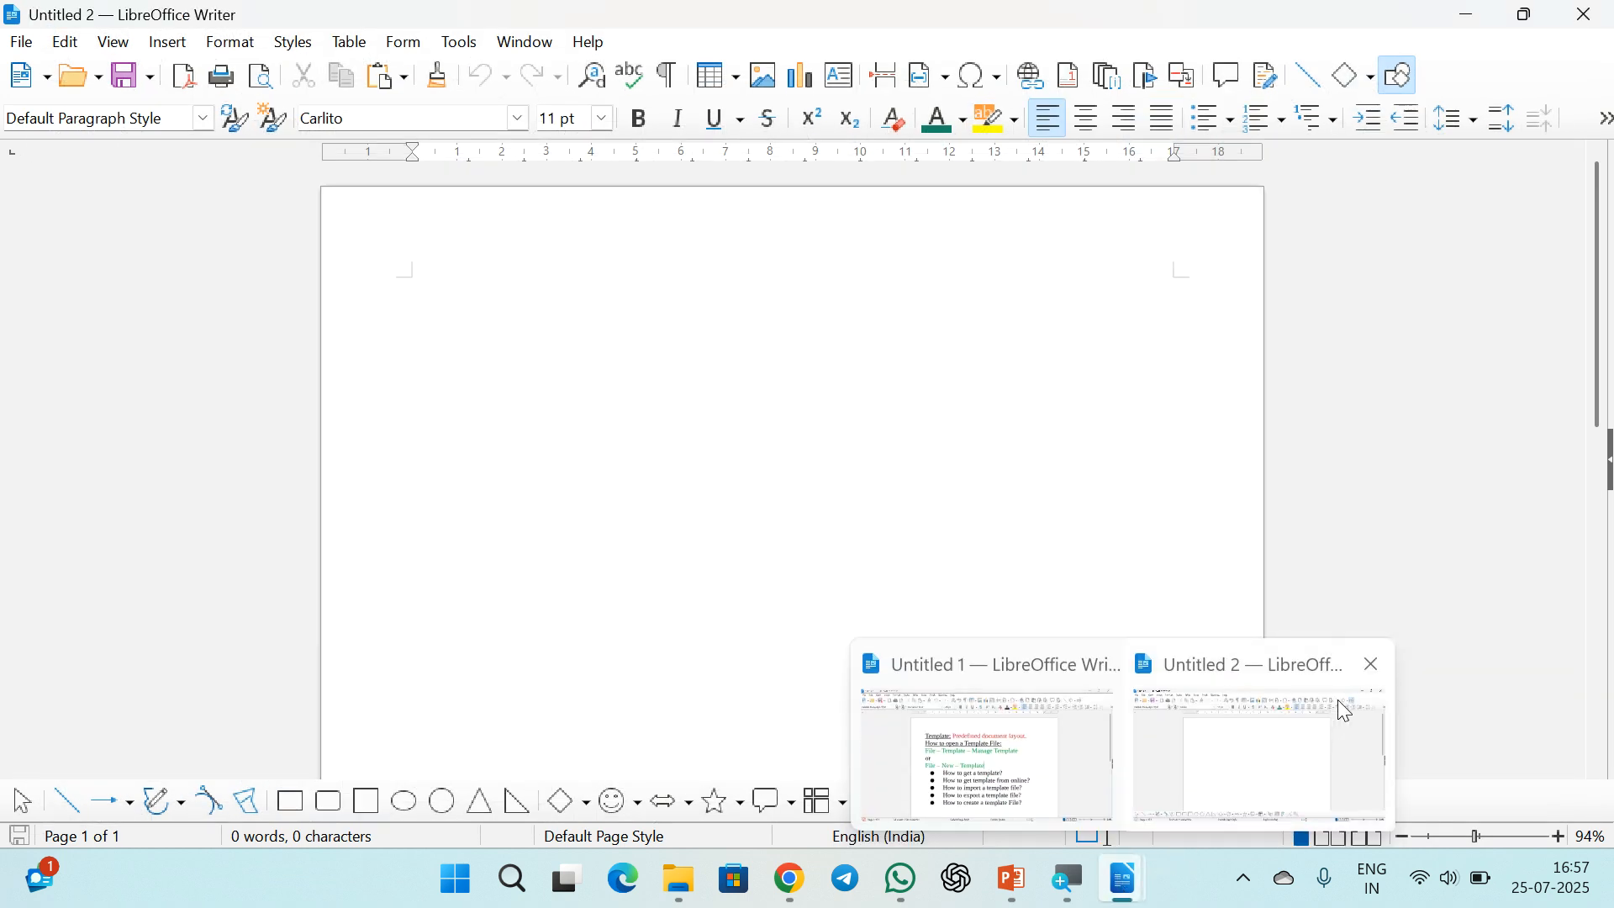
pyautogui.click(1368, 664)
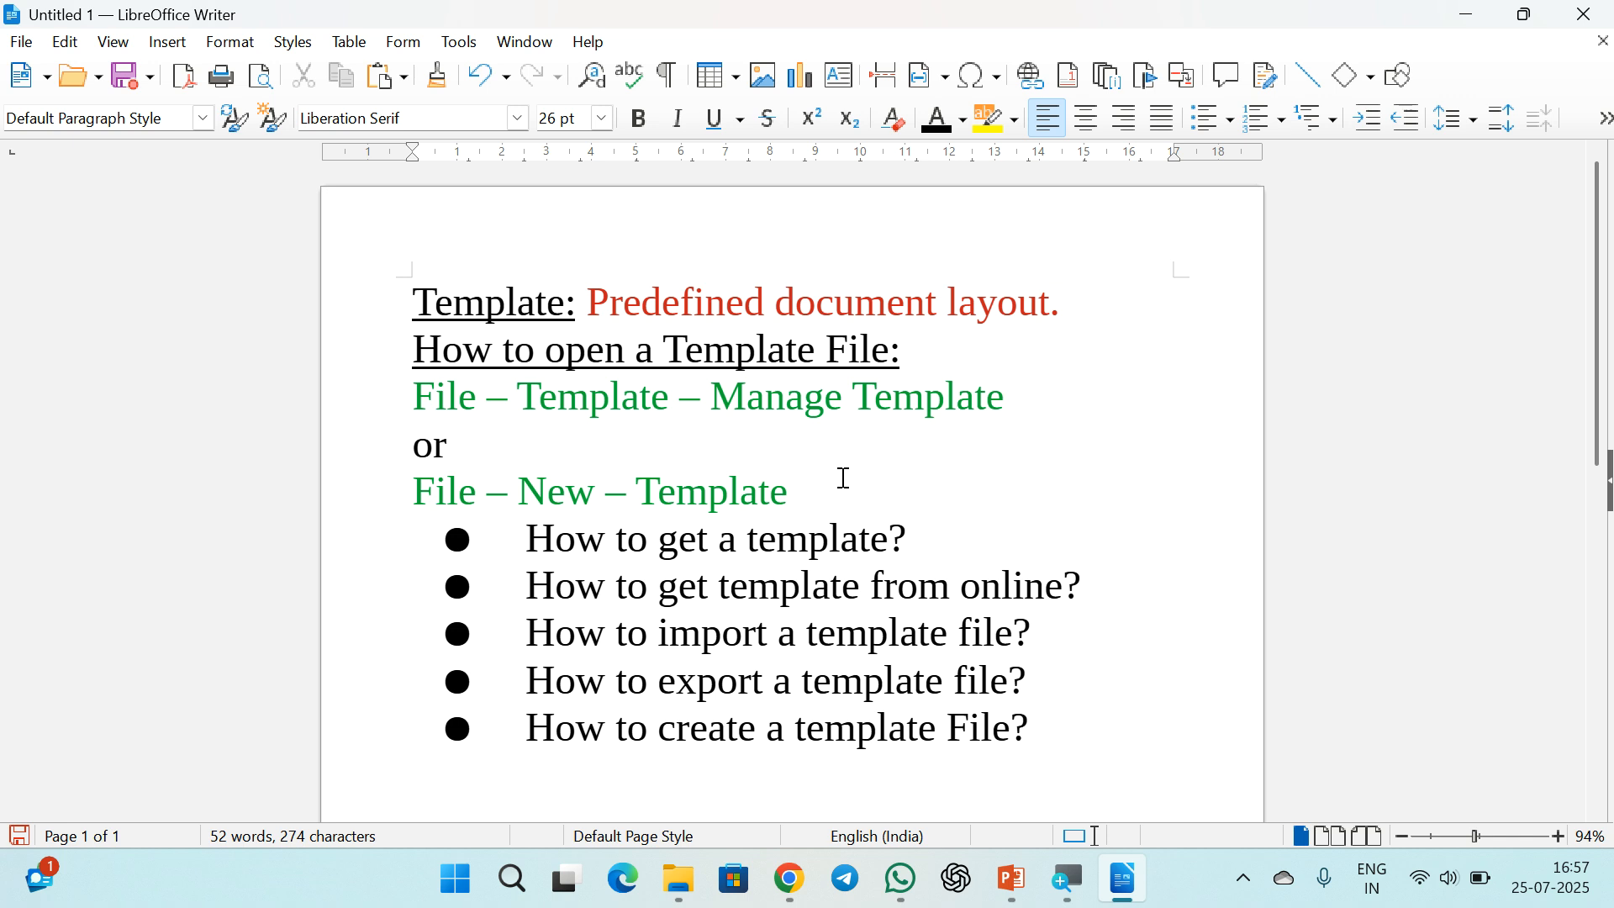
# Select the question about getting templates online in the notes, and open the template manager's online extensions list.
pyautogui.moveTo(904, 548); pyautogui.dragTo(526, 533)
pyautogui.moveTo(1117, 583); pyautogui.dragTo(517, 599)
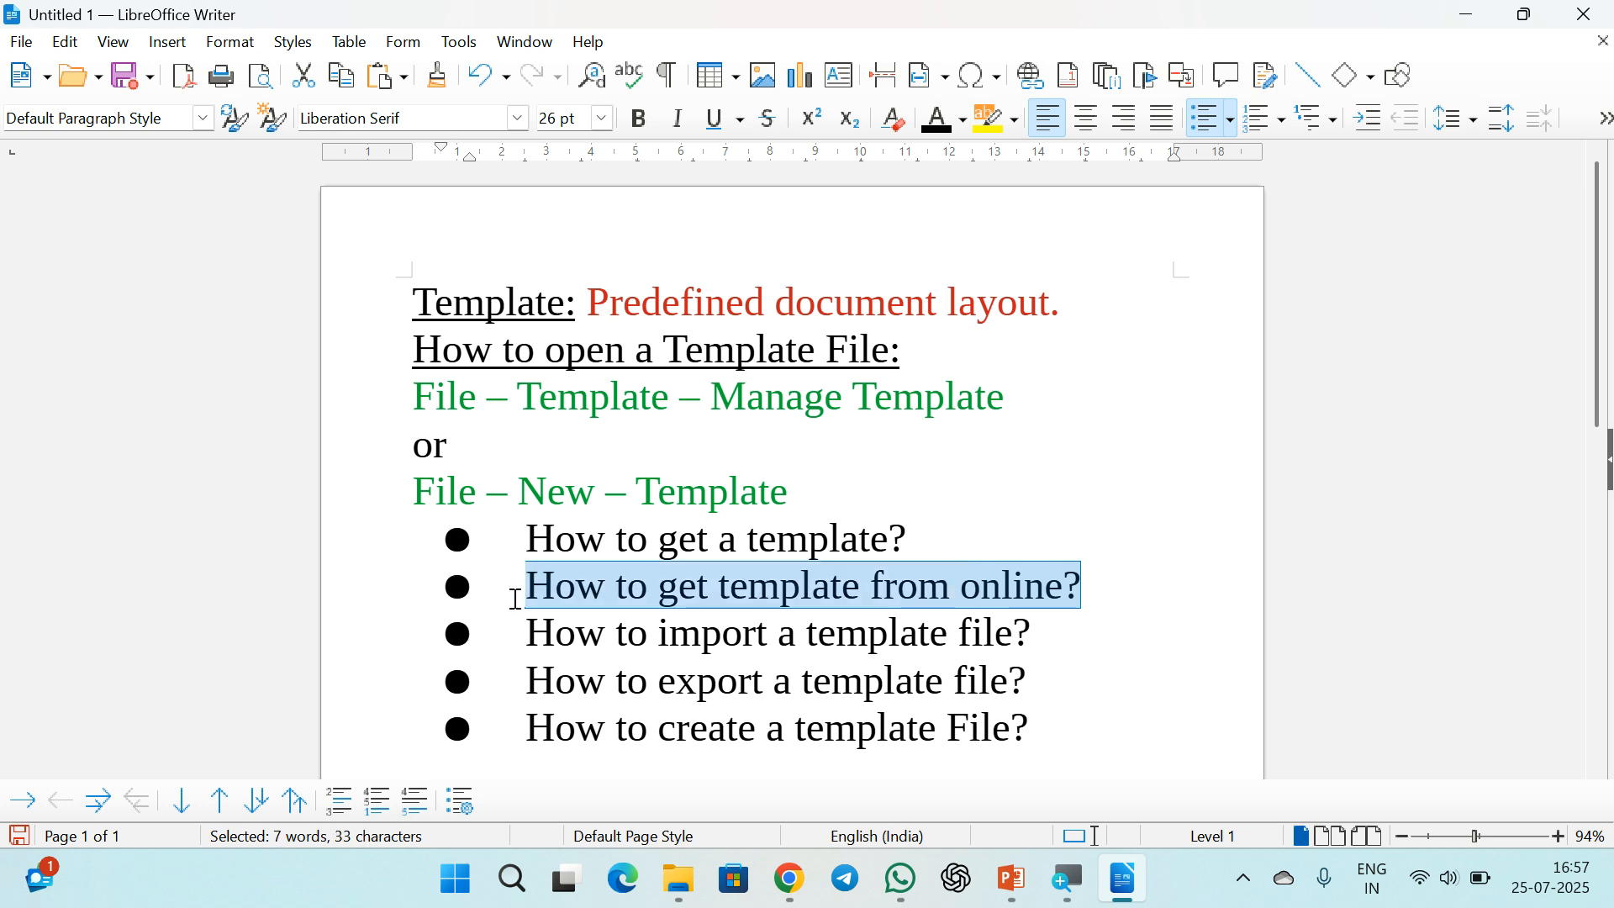
pyautogui.click(22, 42)
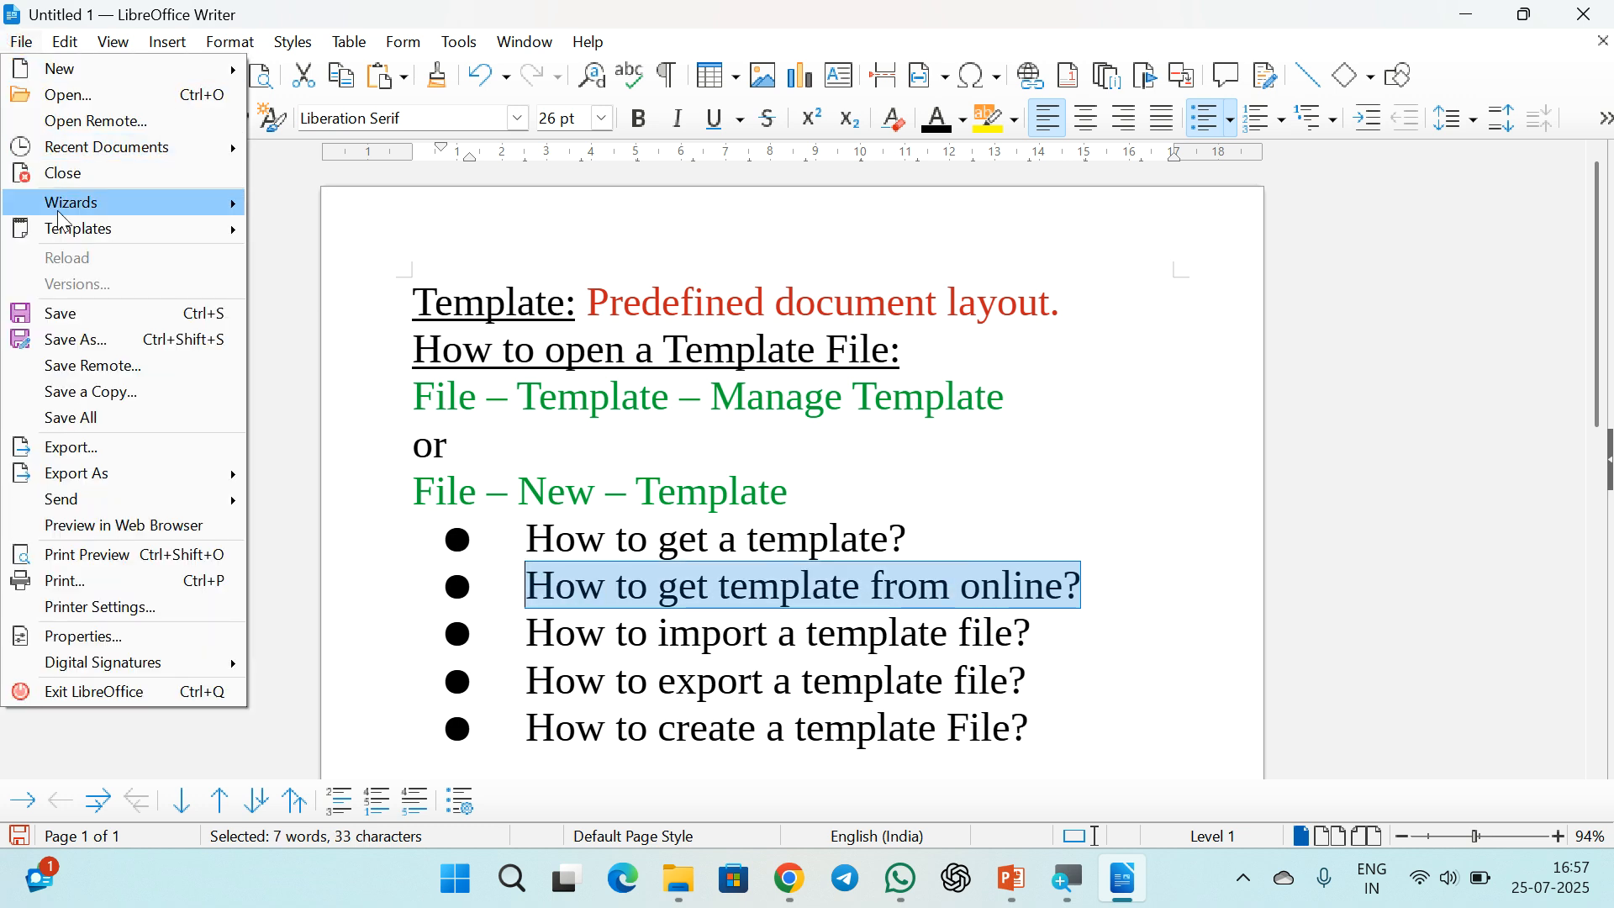
pyautogui.moveTo(70, 233)
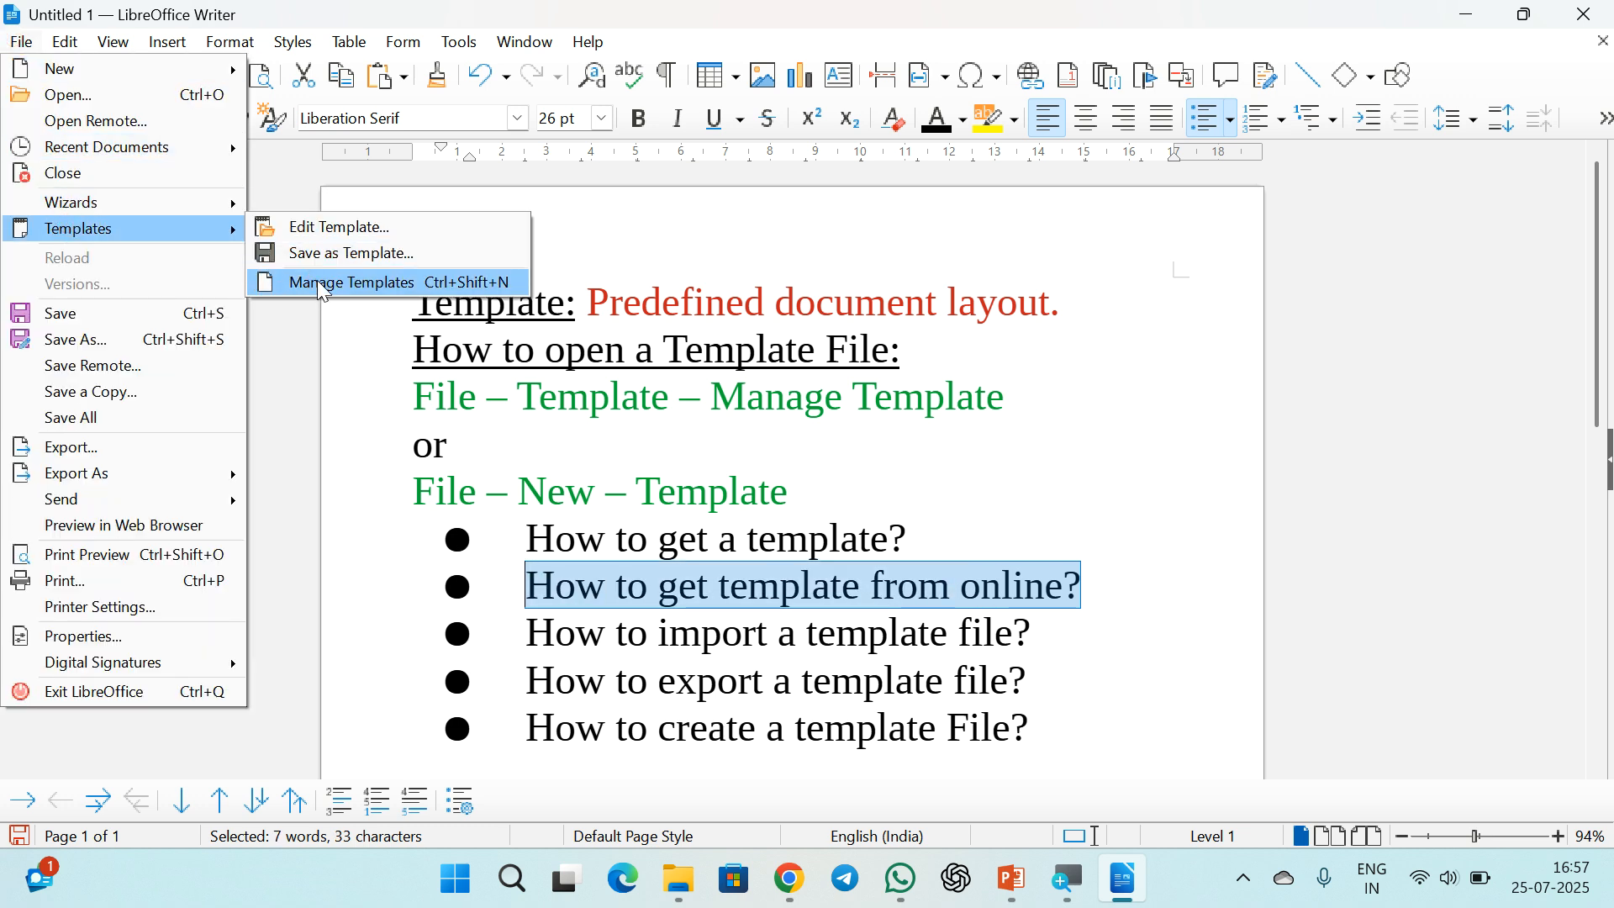
pyautogui.click(316, 280)
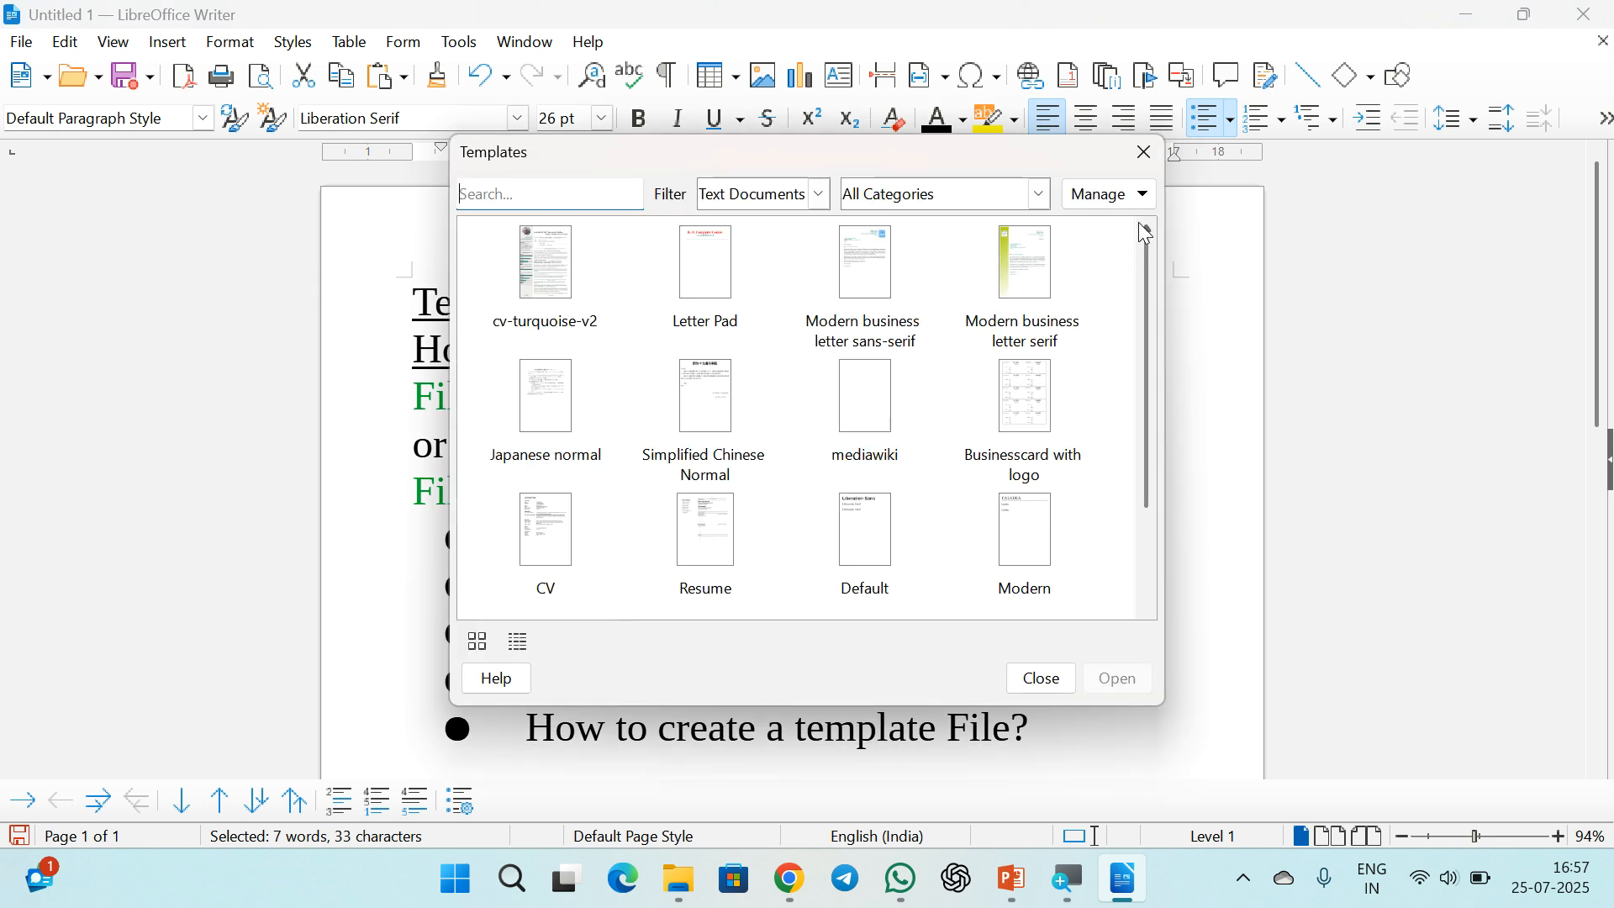
pyautogui.click(1126, 195)
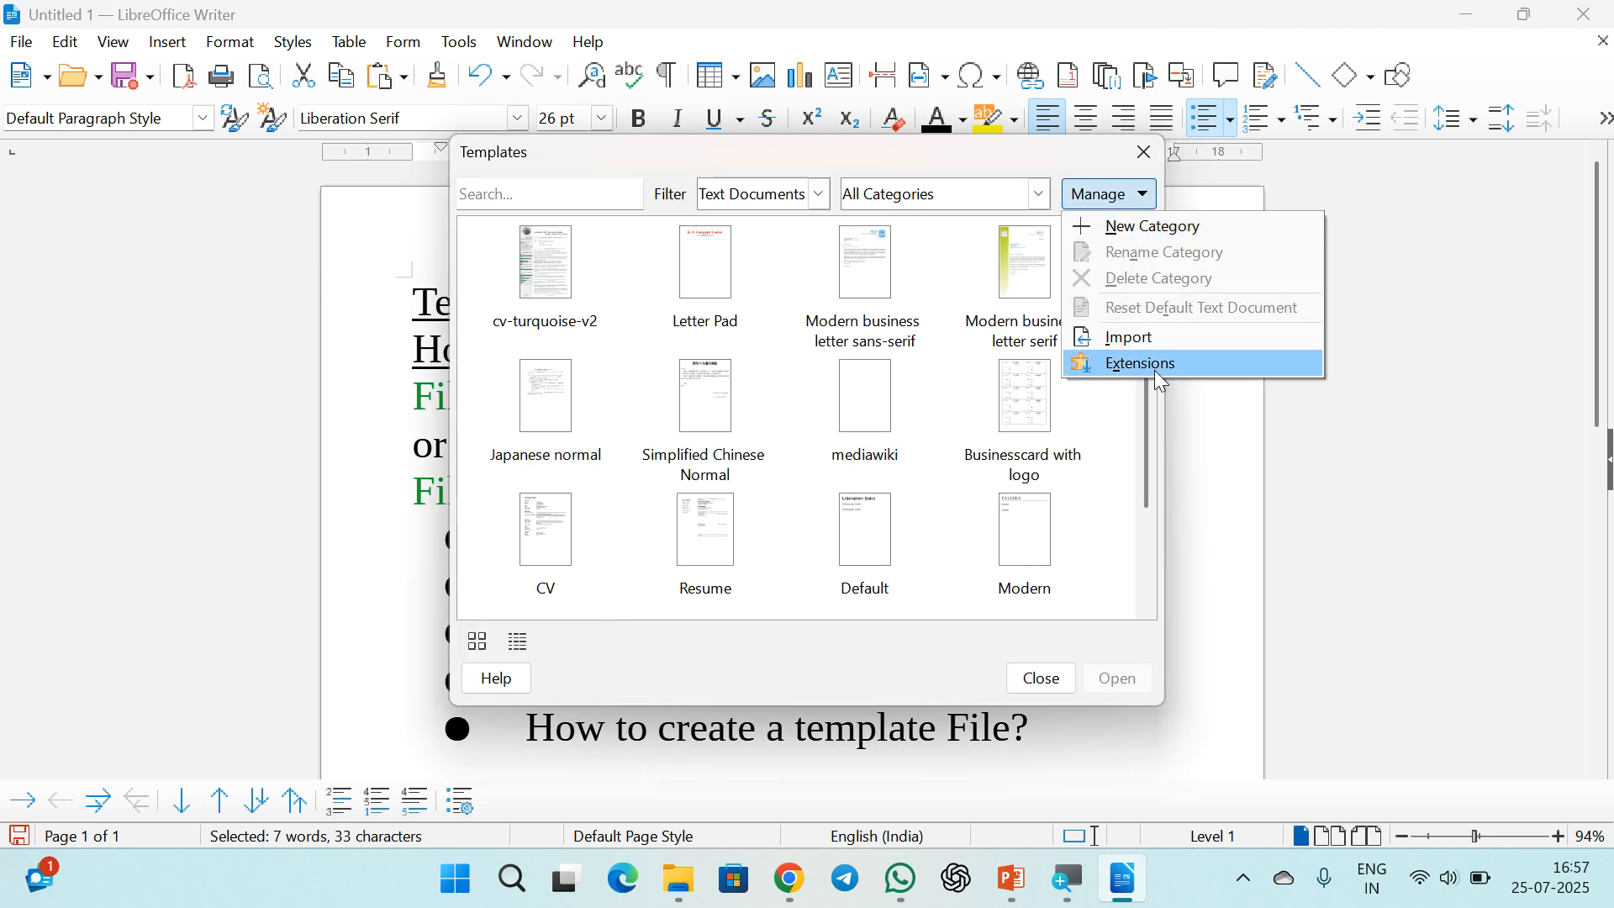
pyautogui.click(1155, 372)
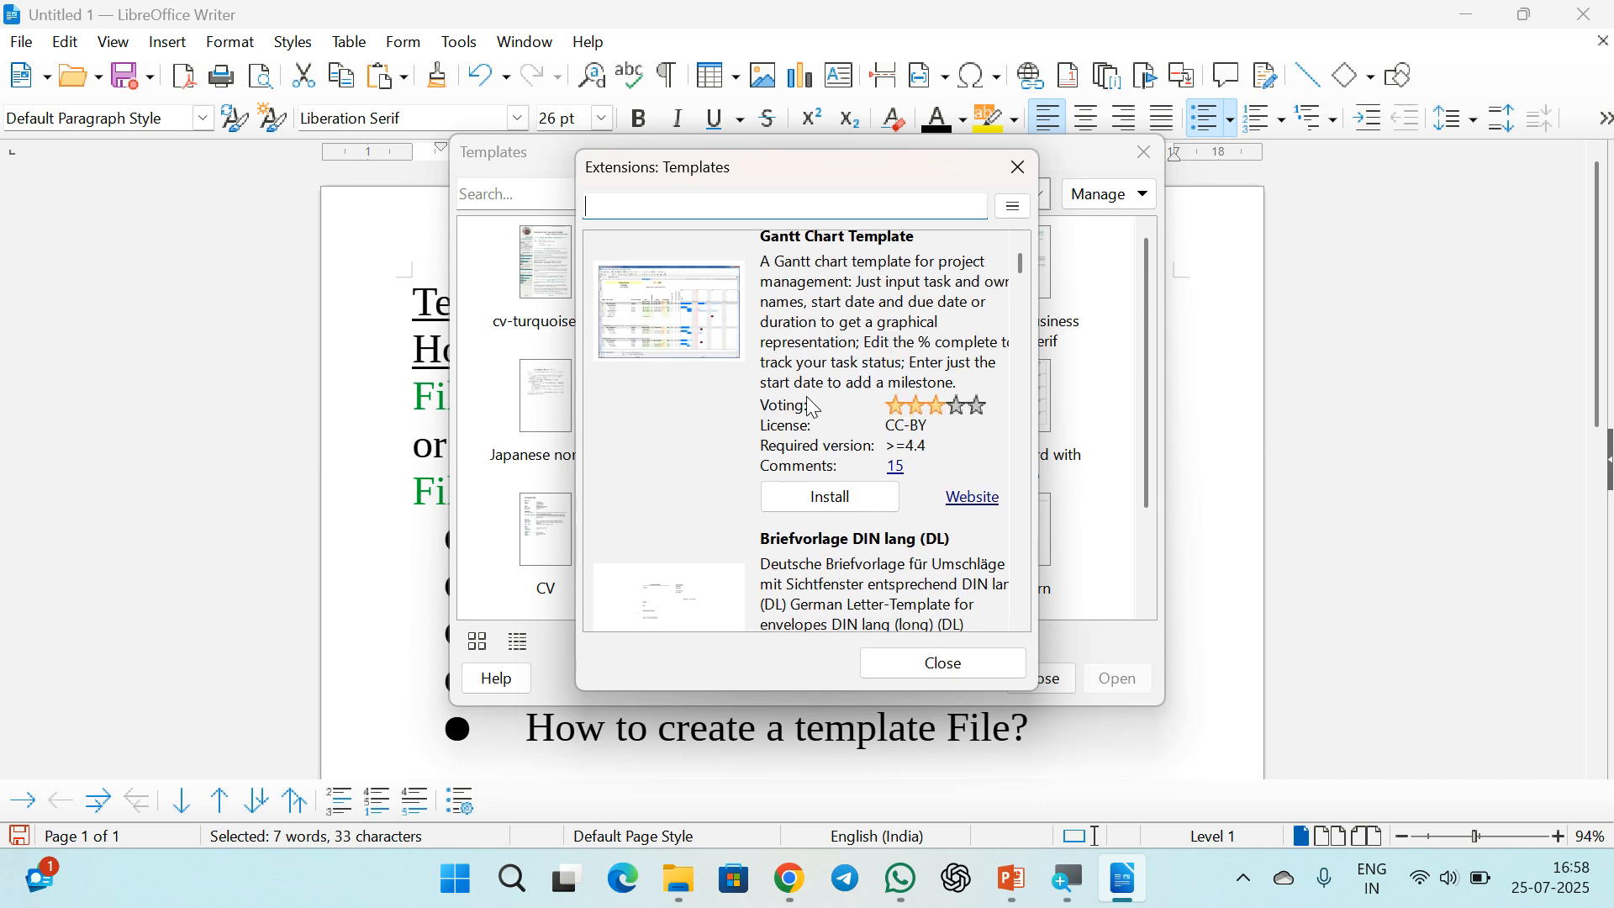
# Find Simple Book Template in the extensions list and download its latest release from its website.
pyautogui.scroll(-2, 831, 490)
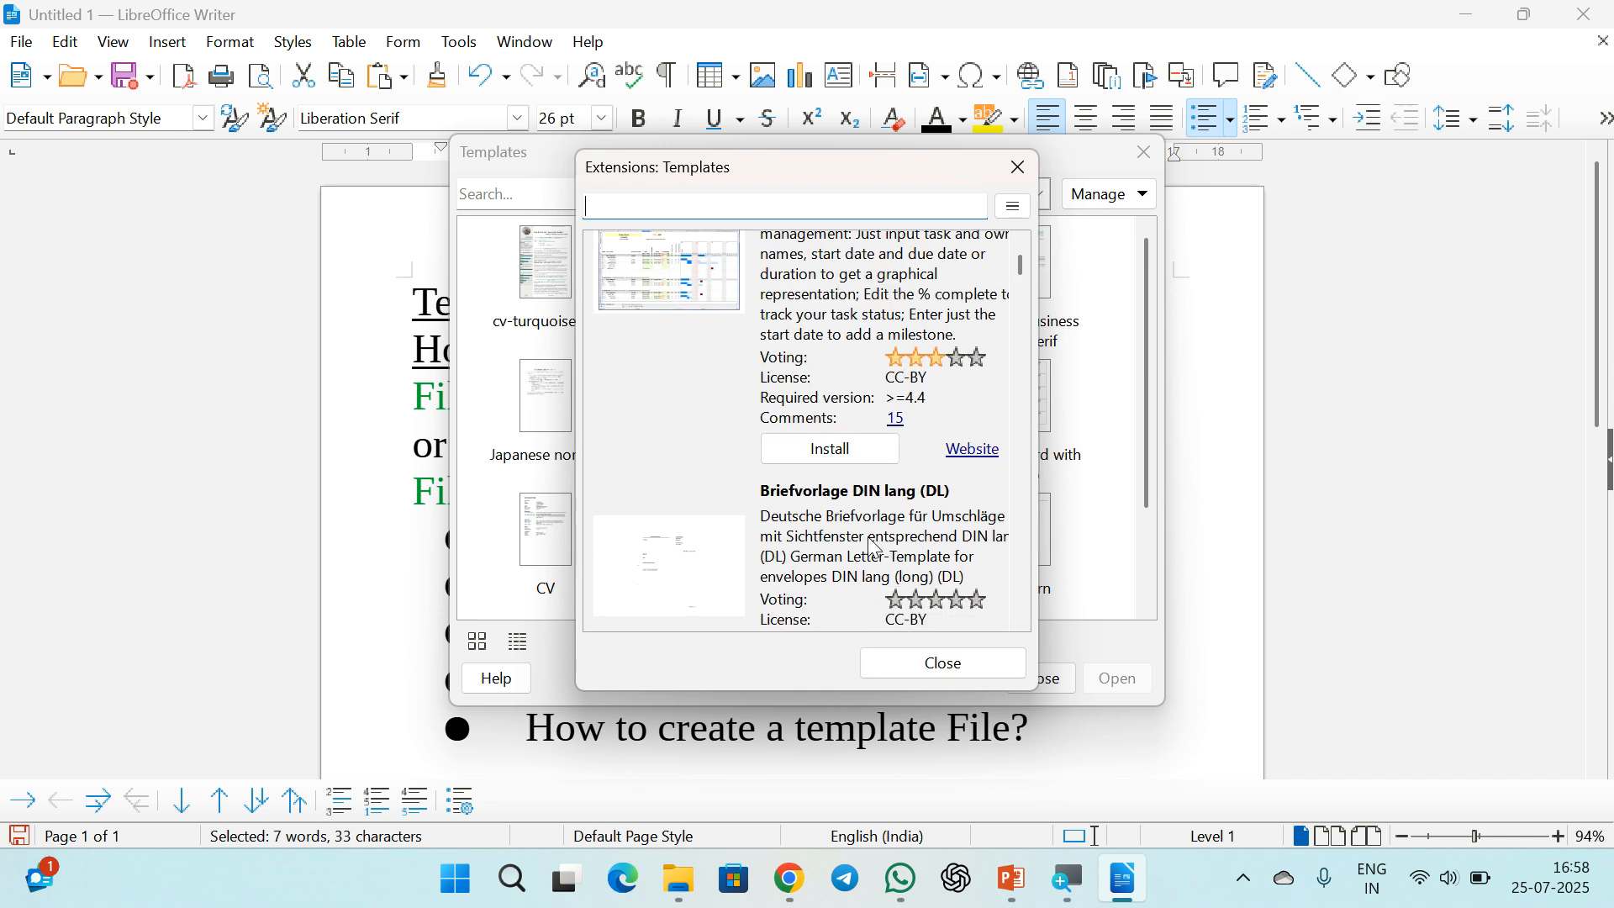
pyautogui.scroll(-2, 875, 501)
pyautogui.moveTo(1015, 279); pyautogui.dragTo(1018, 346)
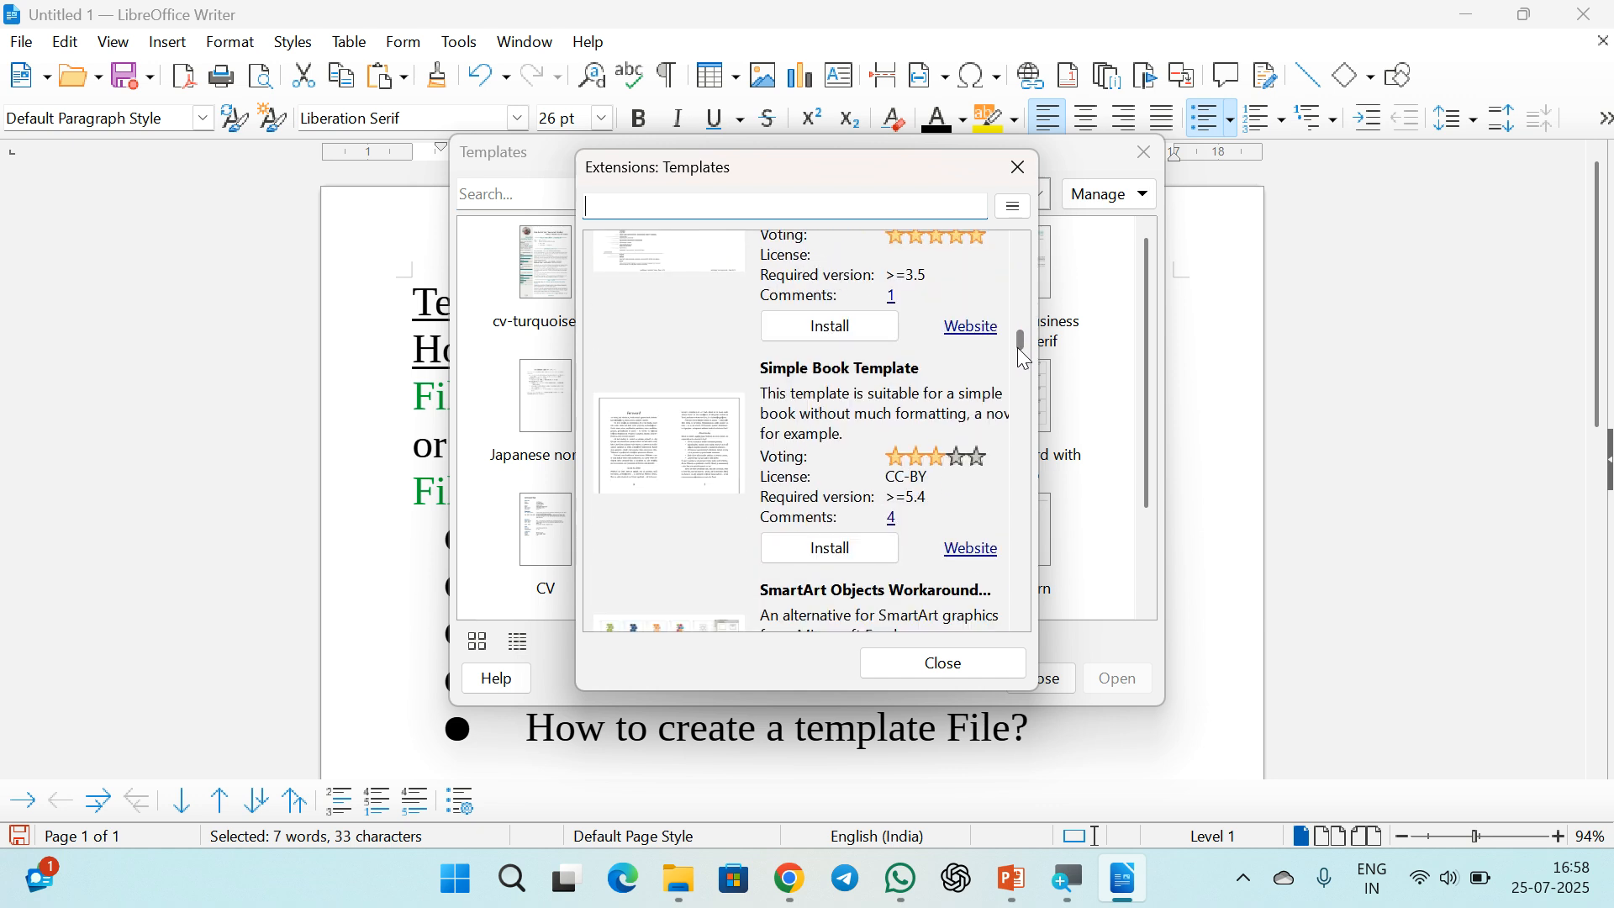
pyautogui.click(975, 550)
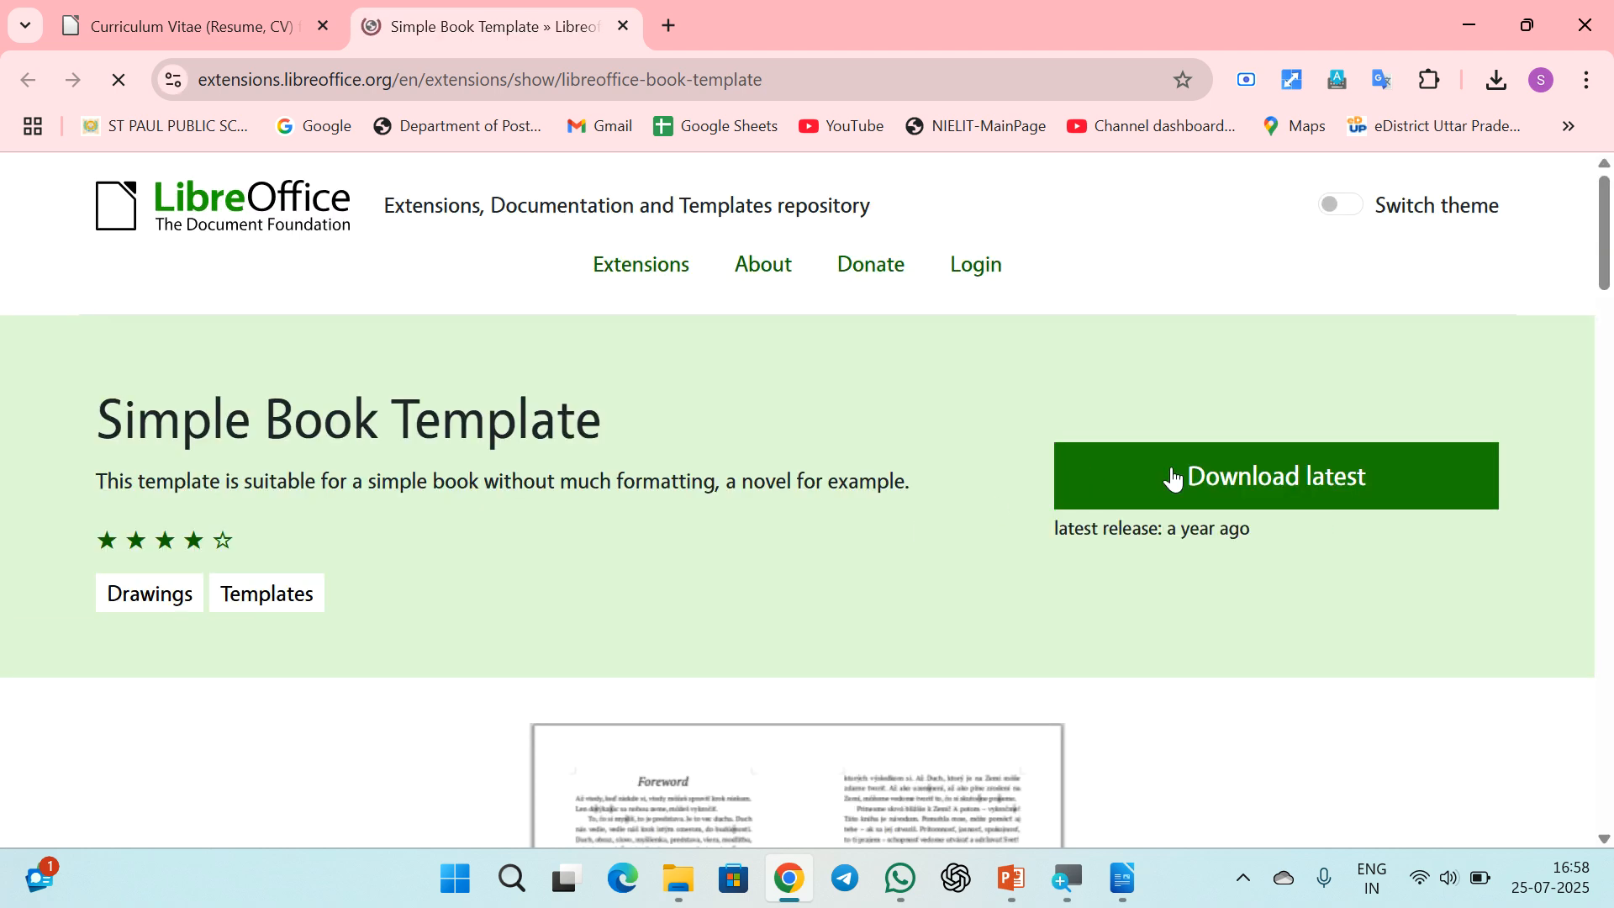
pyautogui.click(1280, 490)
pyautogui.click(1497, 82)
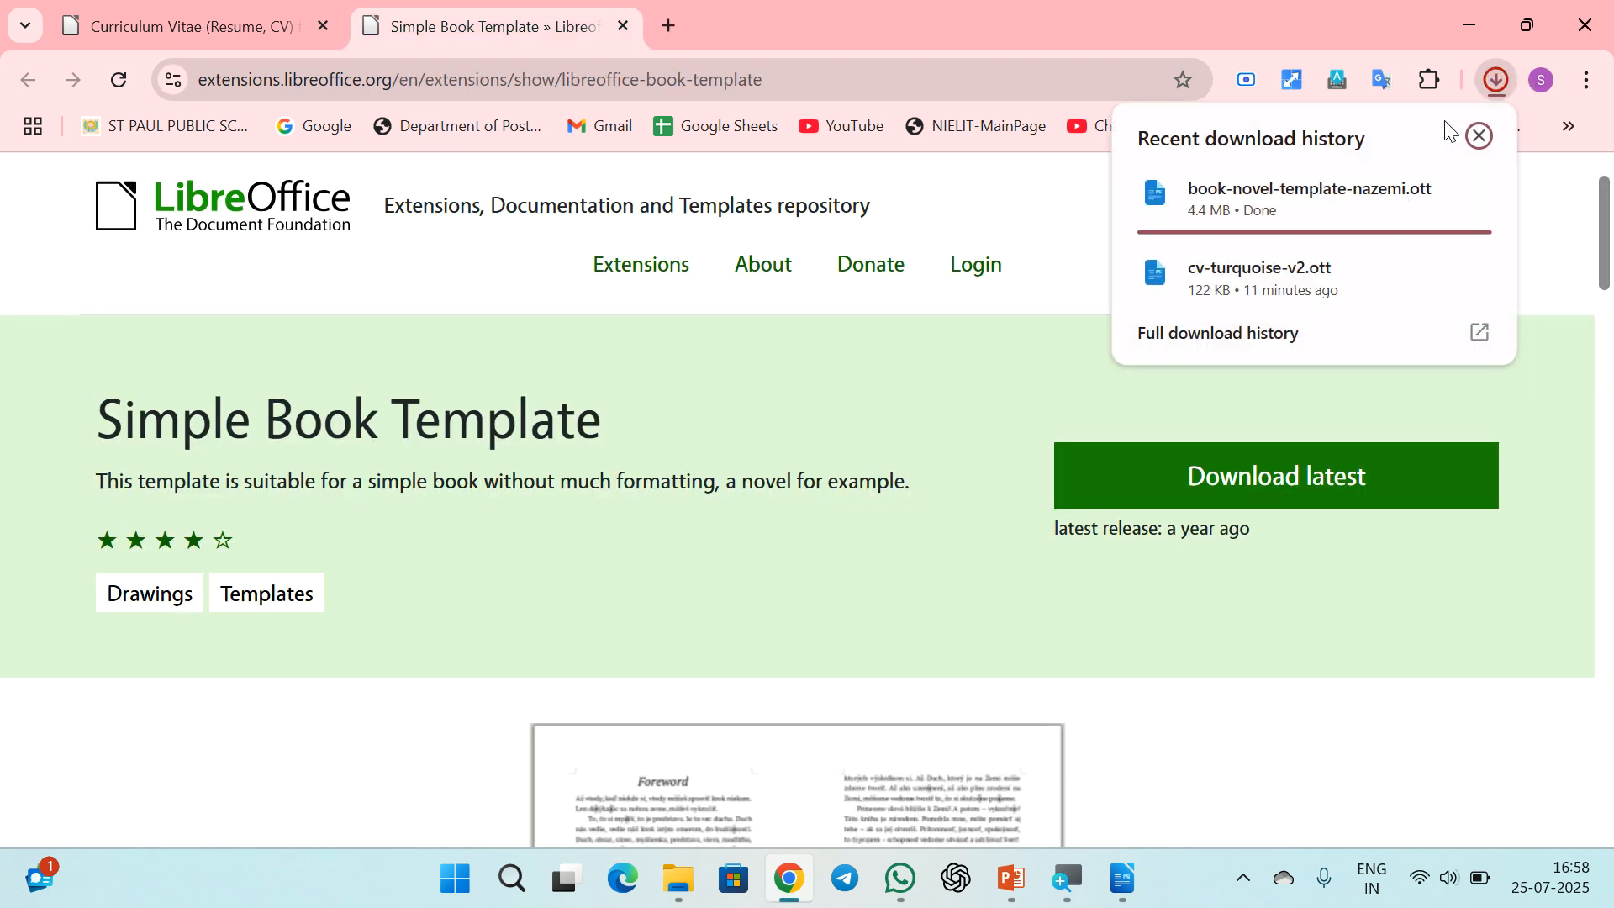
# Return to LibreOffice Writer and import the downloaded book-novel-template-nazemi file into the My Templates category.
pyautogui.click(1114, 881)
pyautogui.click(925, 663)
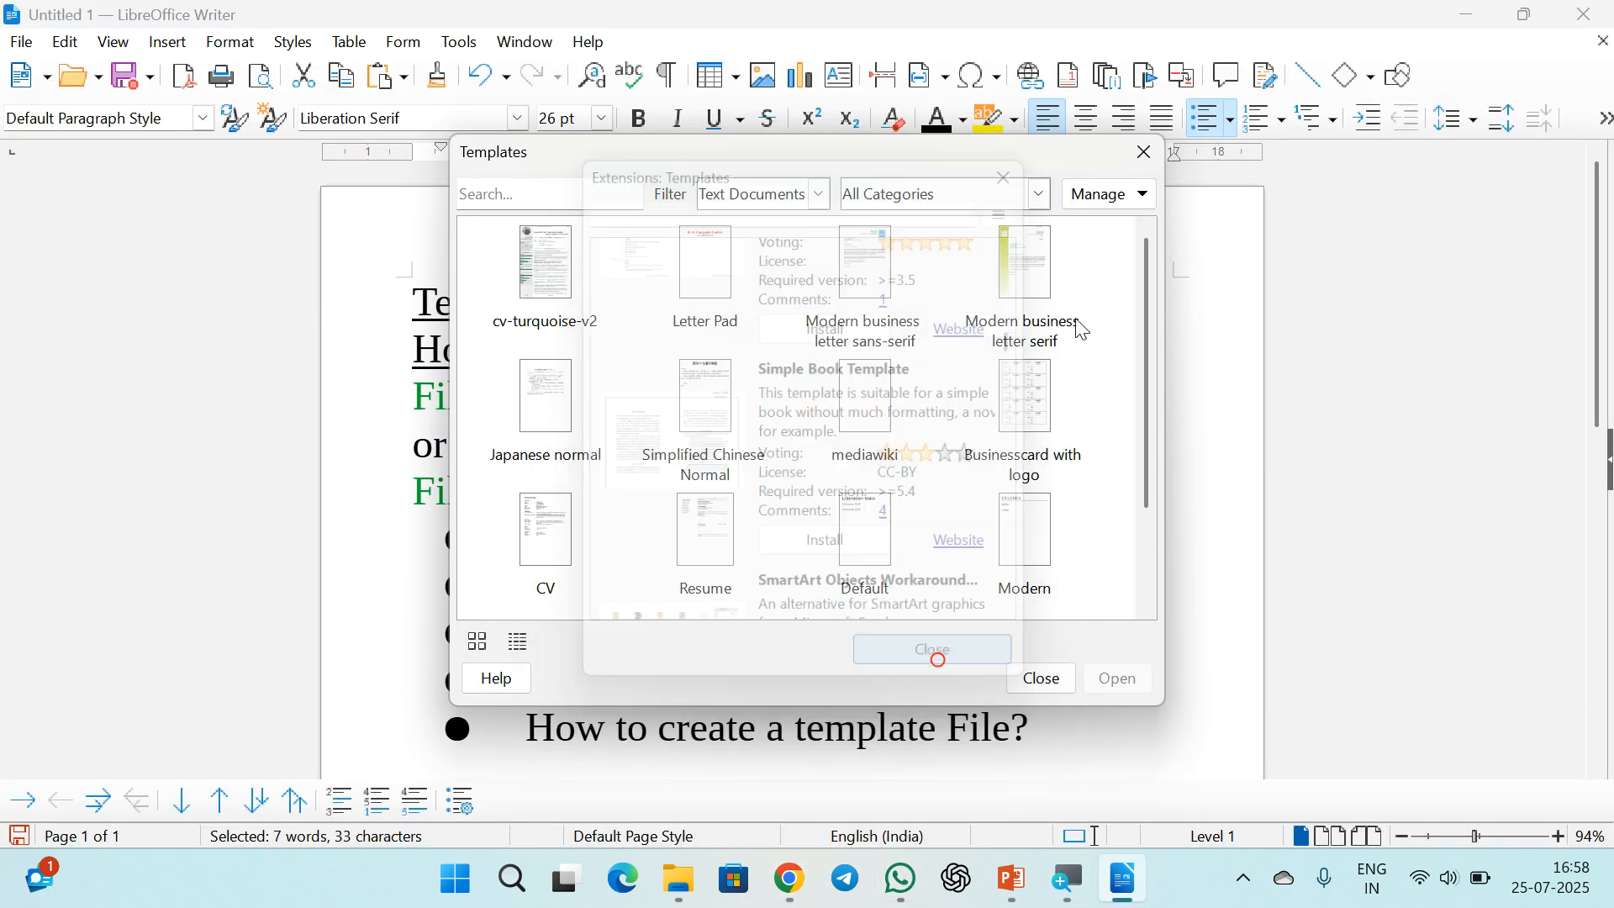
pyautogui.click(1108, 200)
pyautogui.click(1128, 338)
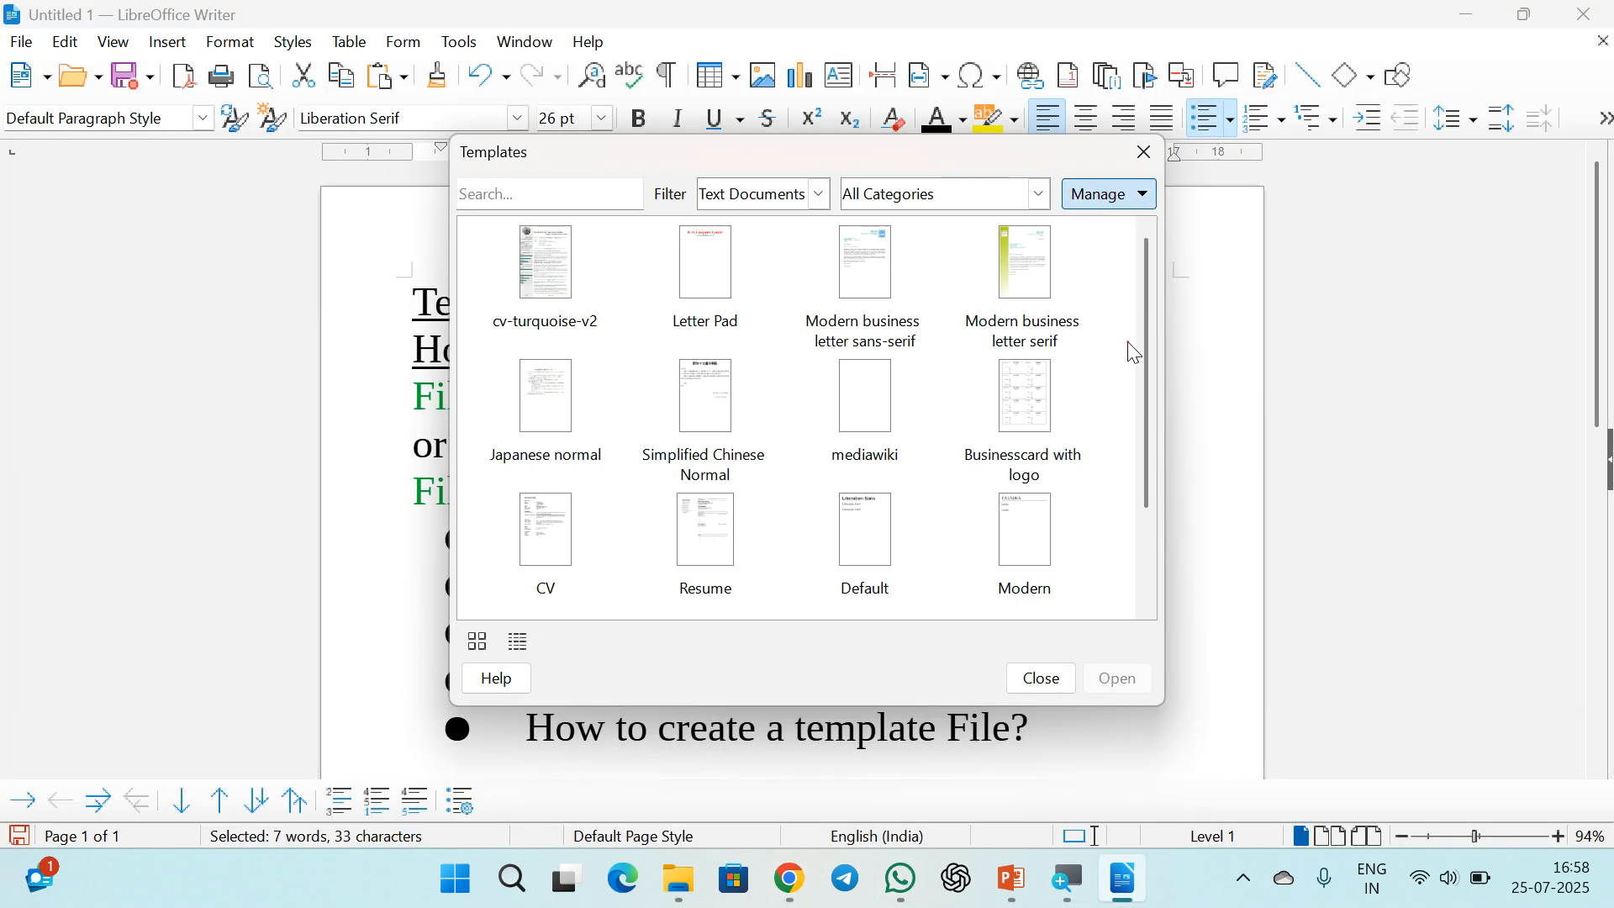
pyautogui.click(721, 340)
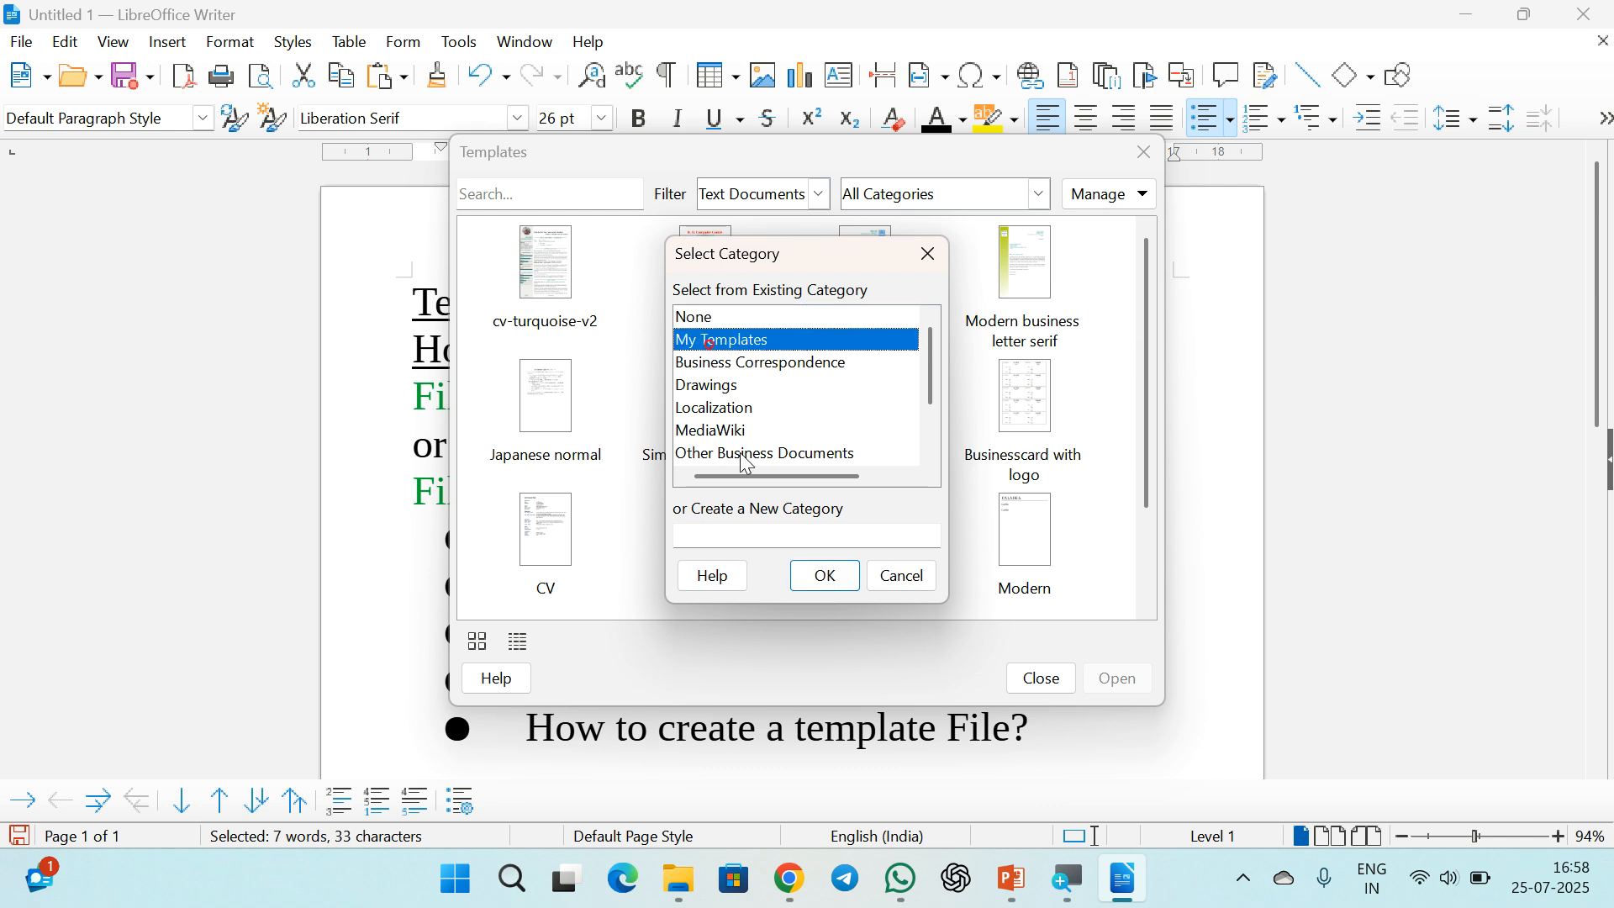
pyautogui.click(826, 577)
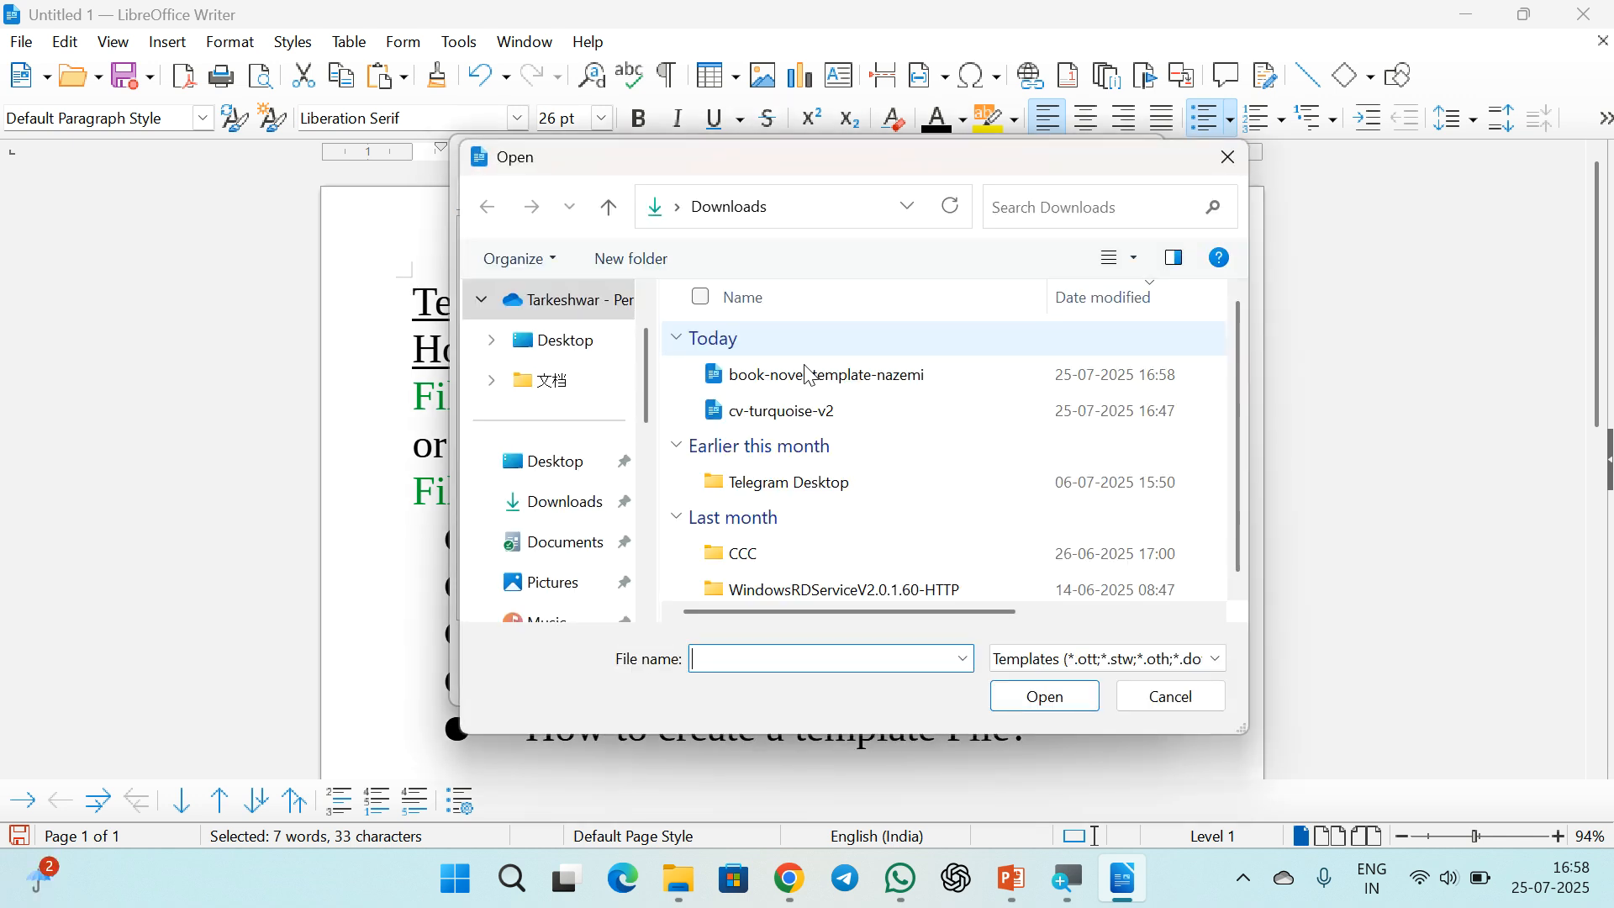
pyautogui.click(794, 376)
pyautogui.click(1039, 695)
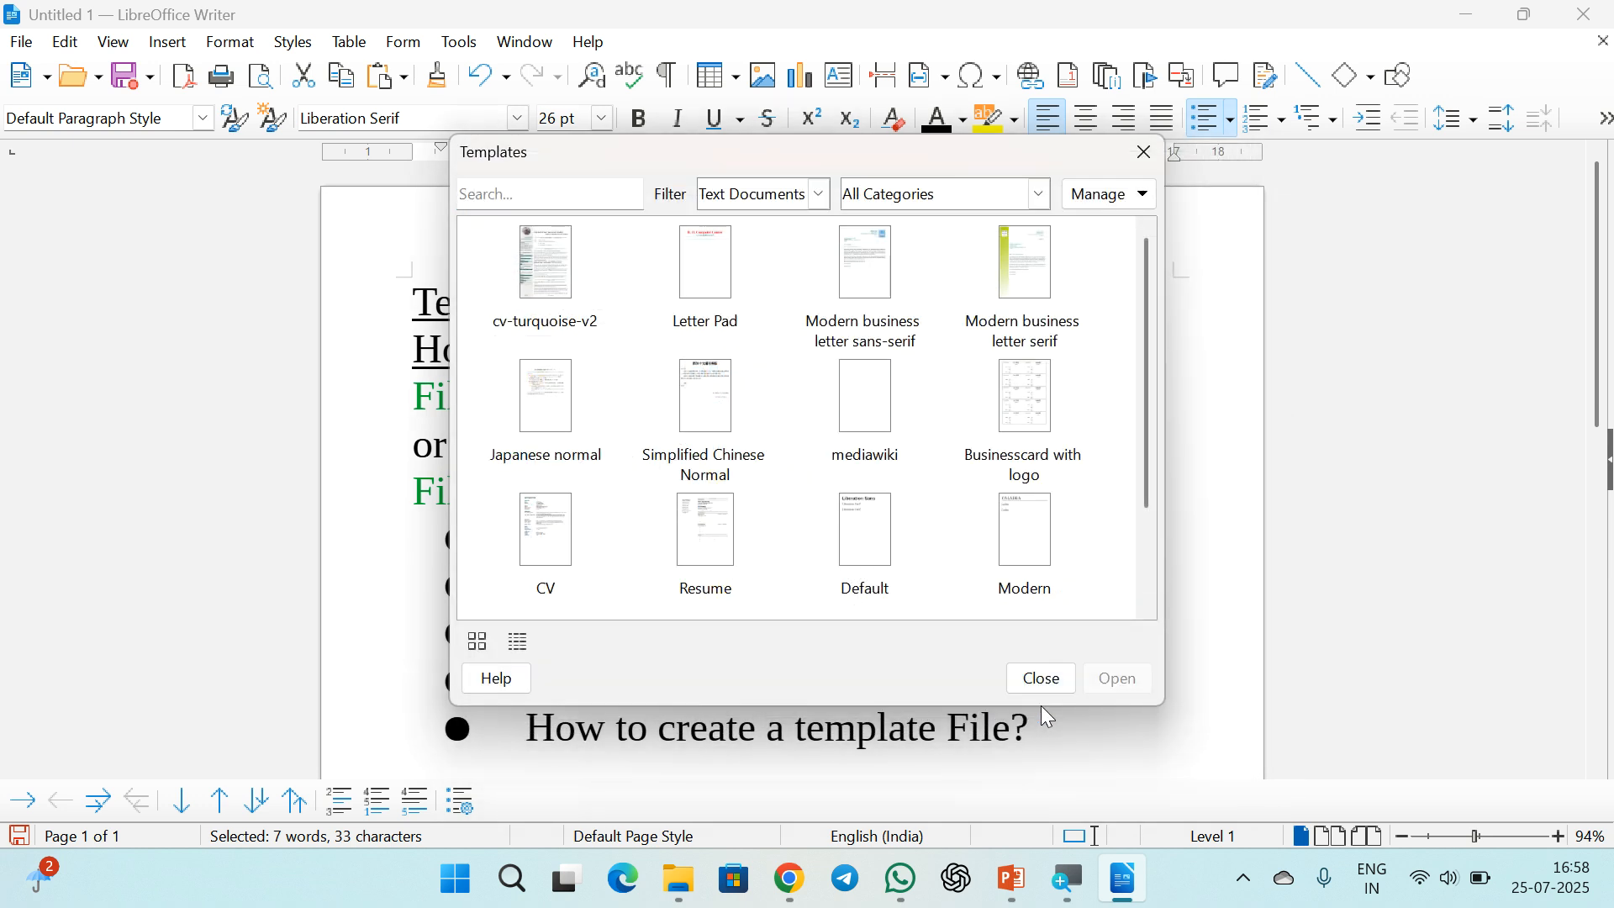
# Create a document from the imported book-novel-template-nazemi template and look through its pages.
pyautogui.click(544, 288)
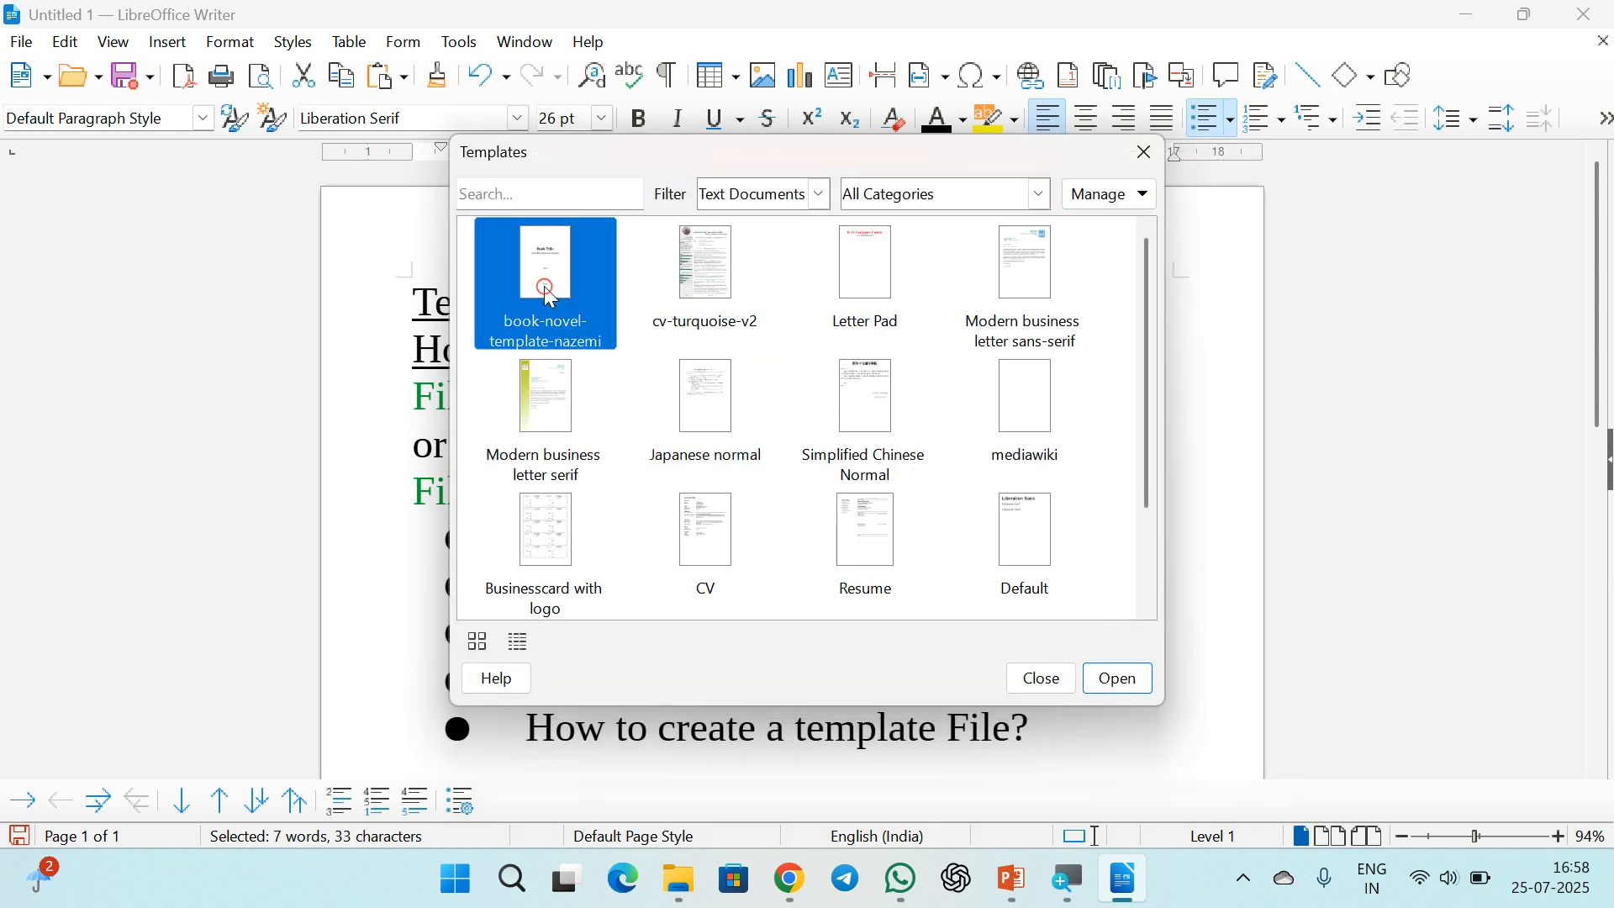
pyautogui.click(1124, 679)
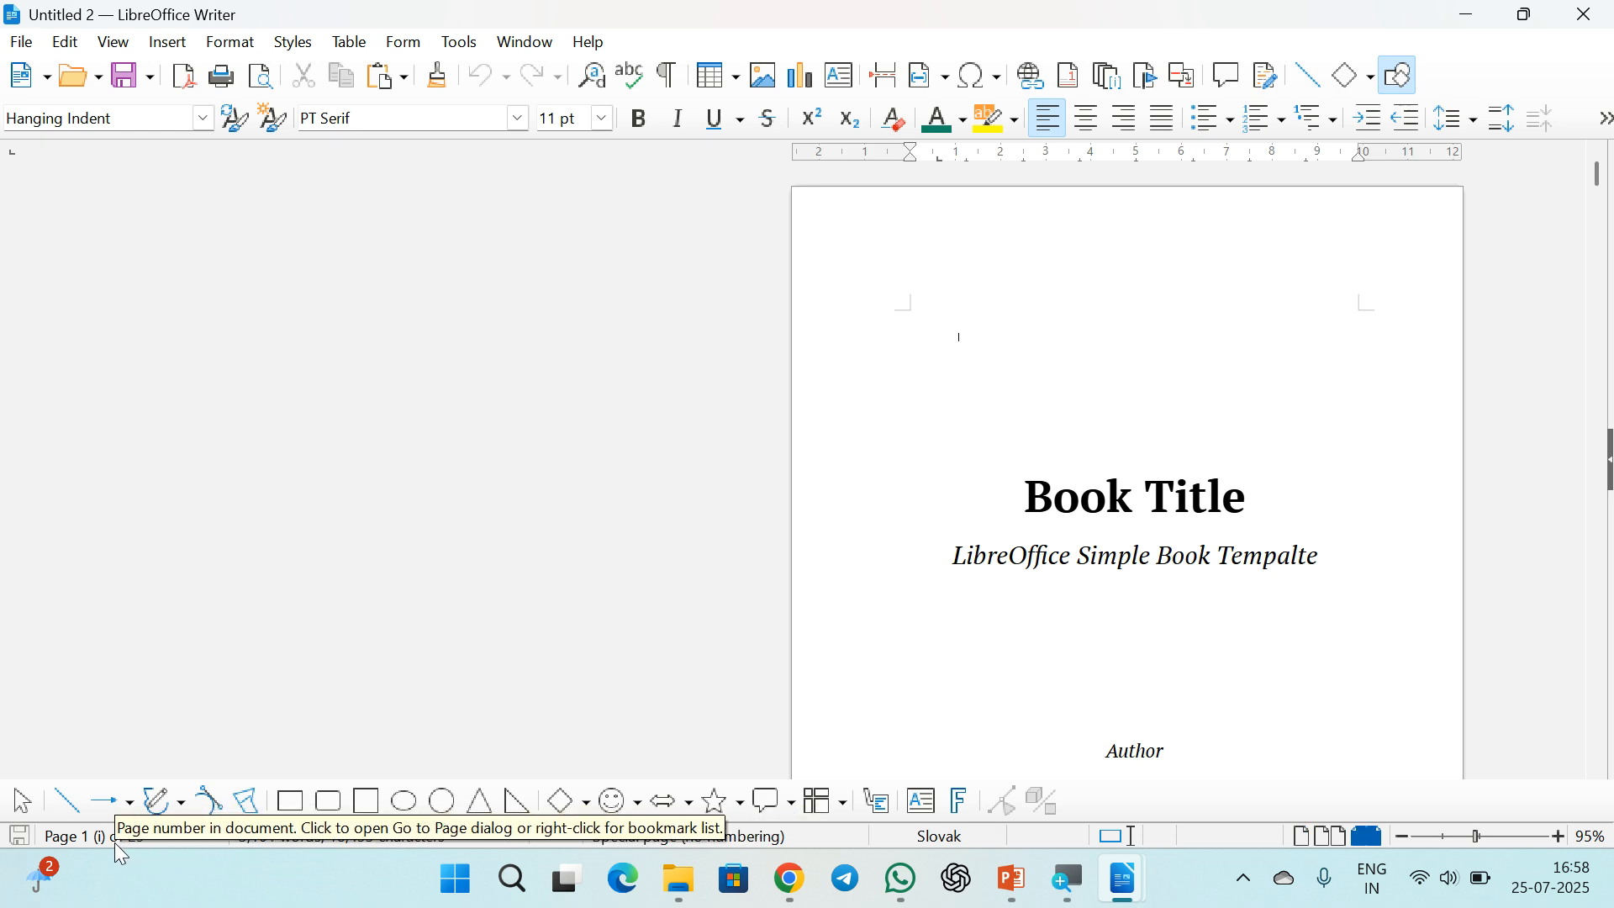
pyautogui.scroll(-10, 1119, 504)
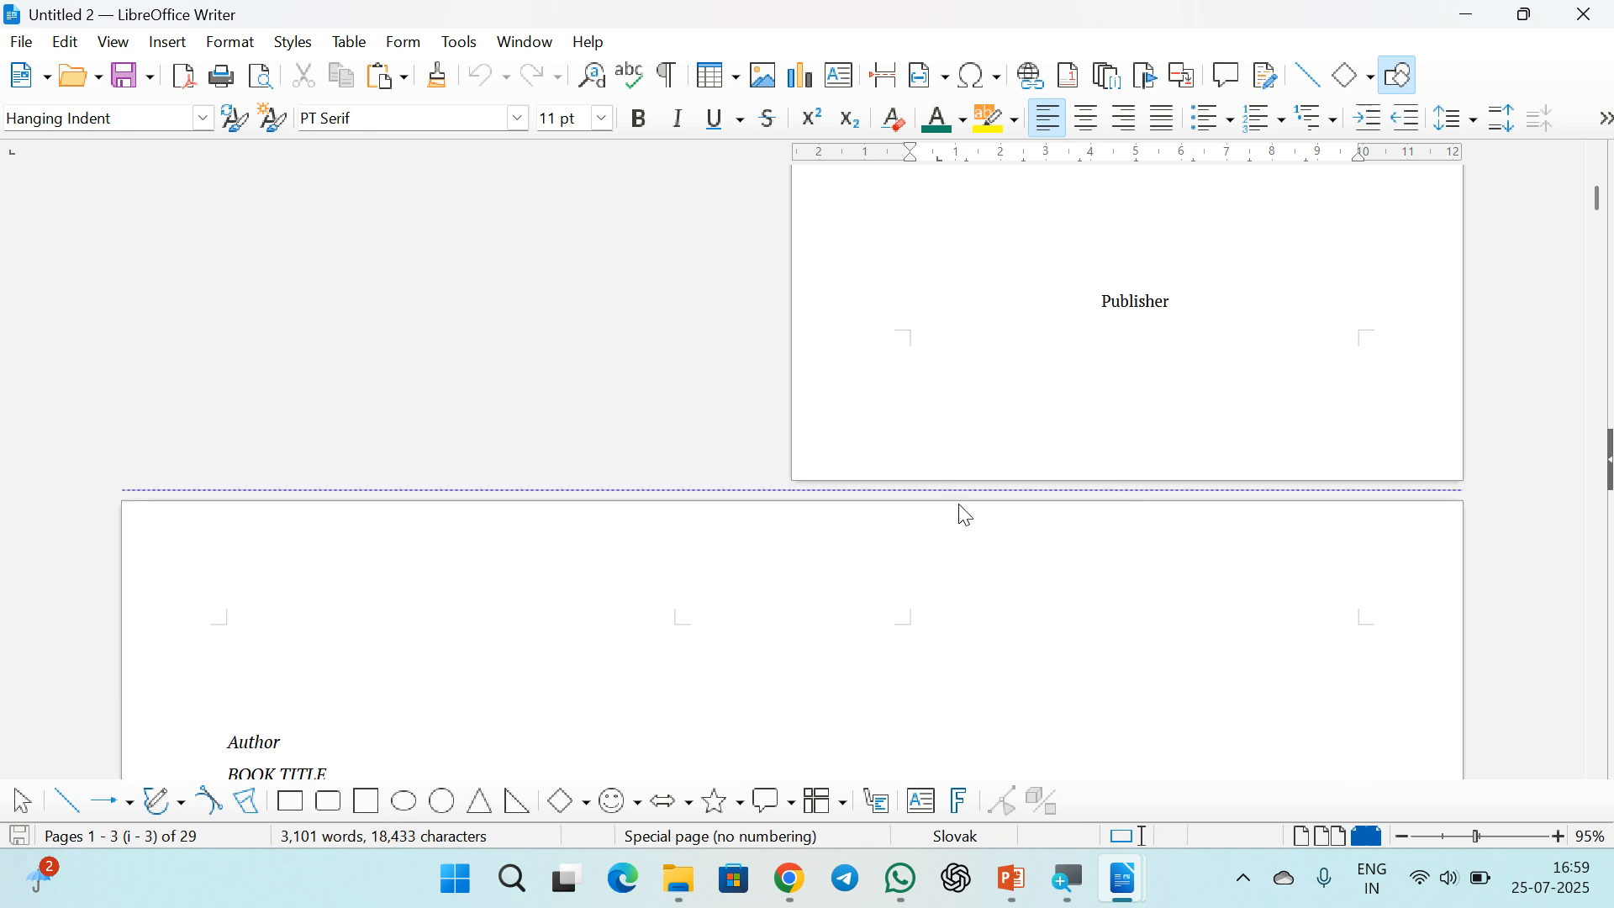
pyautogui.scroll(-5, 1603, 200)
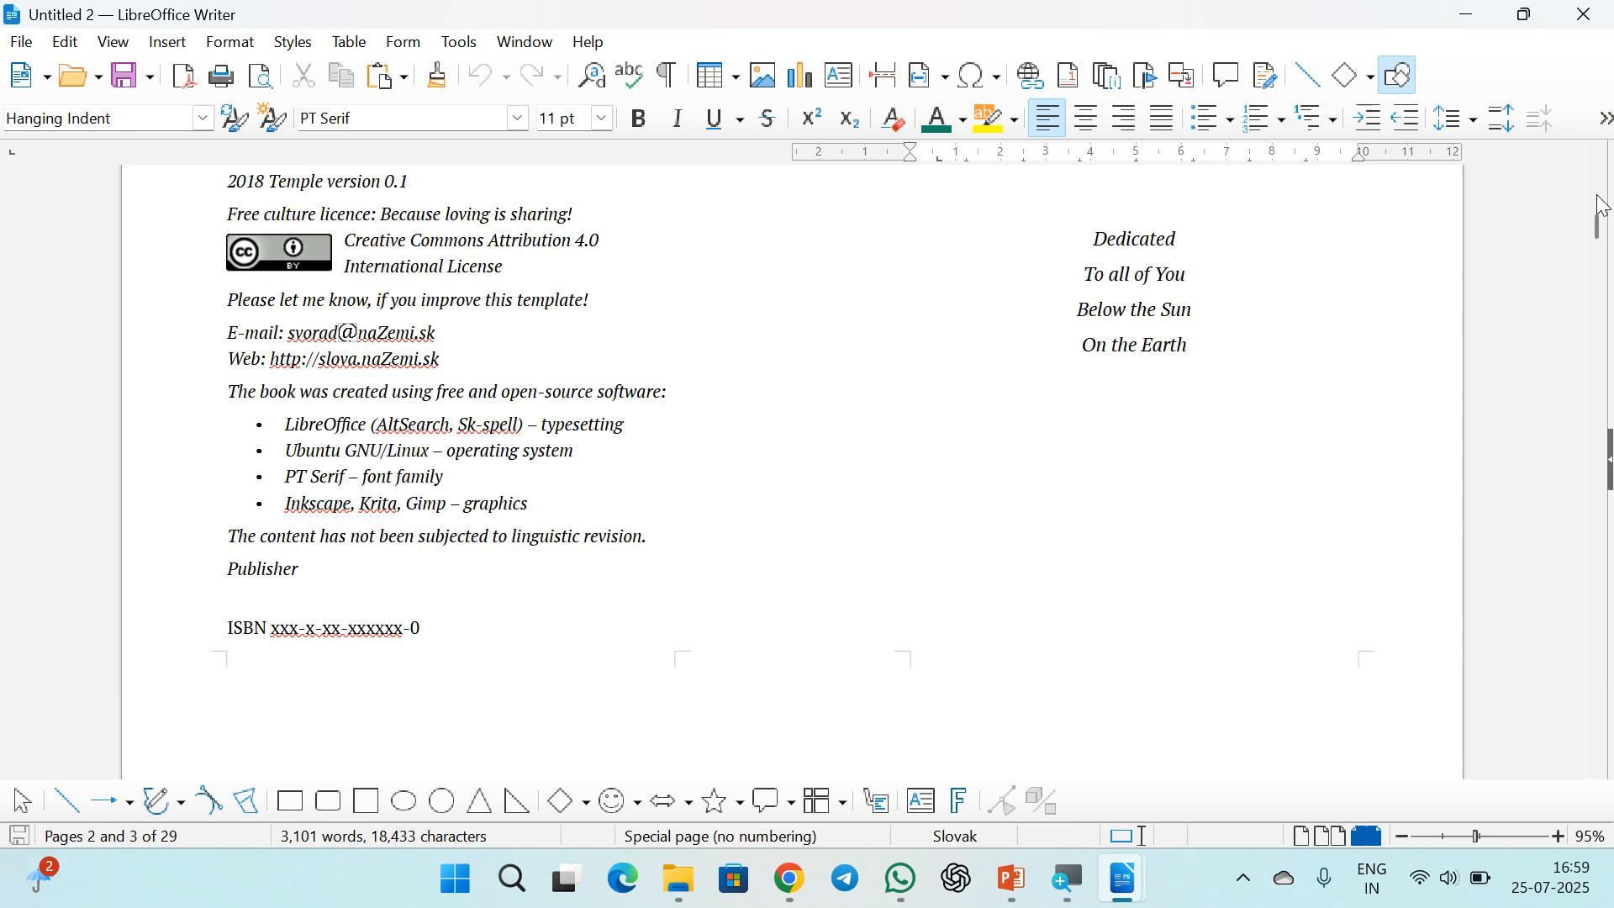
pyautogui.scroll(-15, 1261, 331)
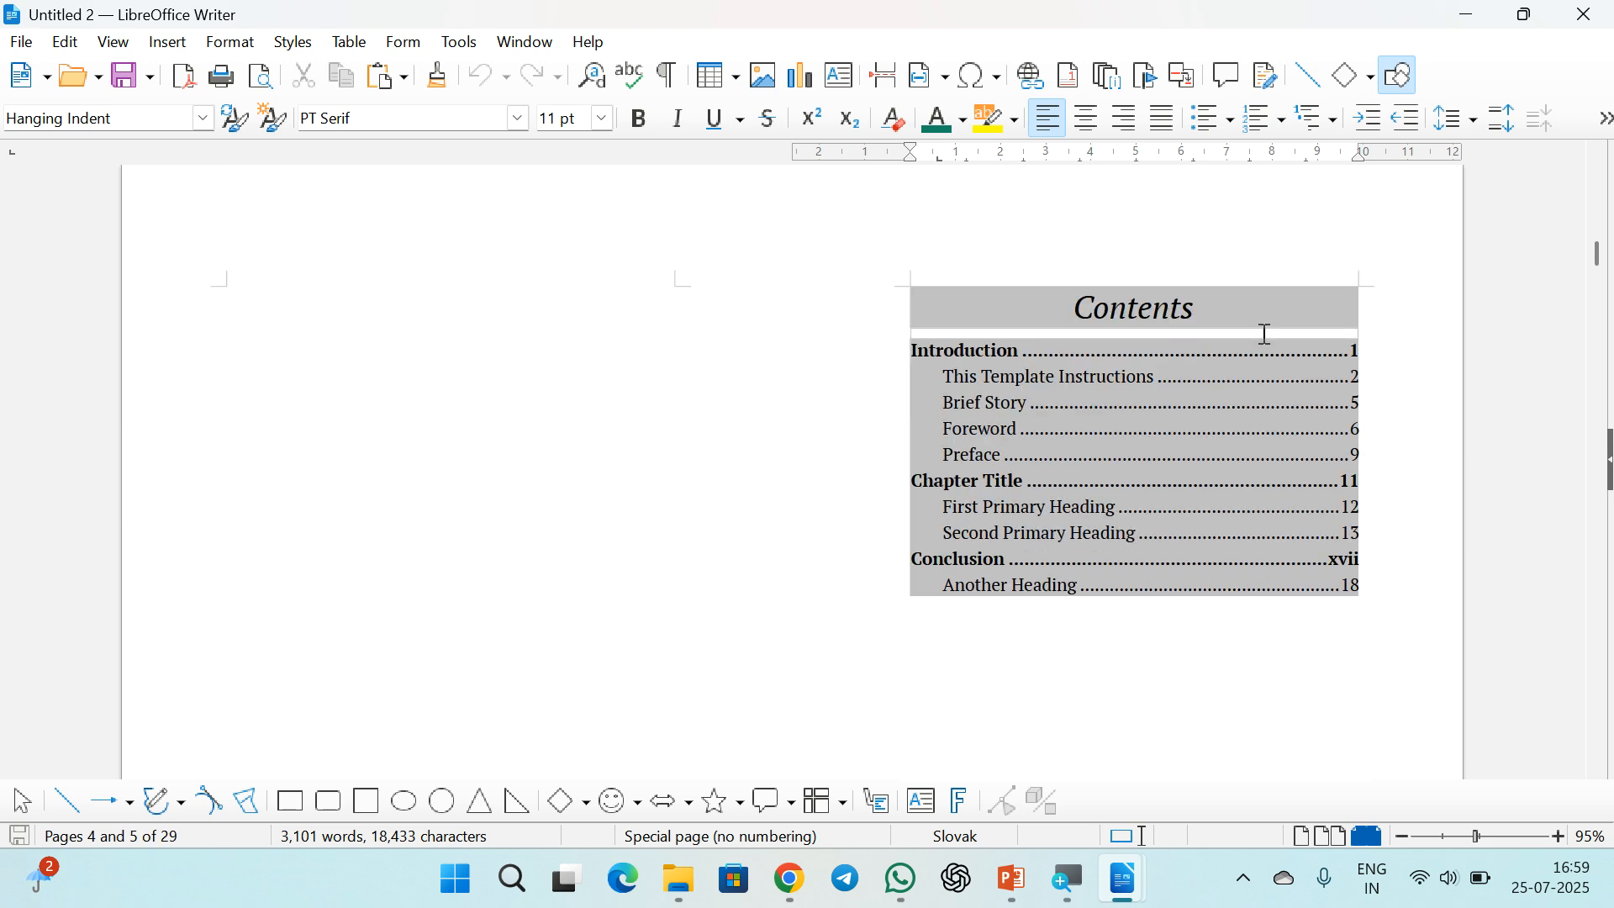
pyautogui.scroll(-15, 1265, 334)
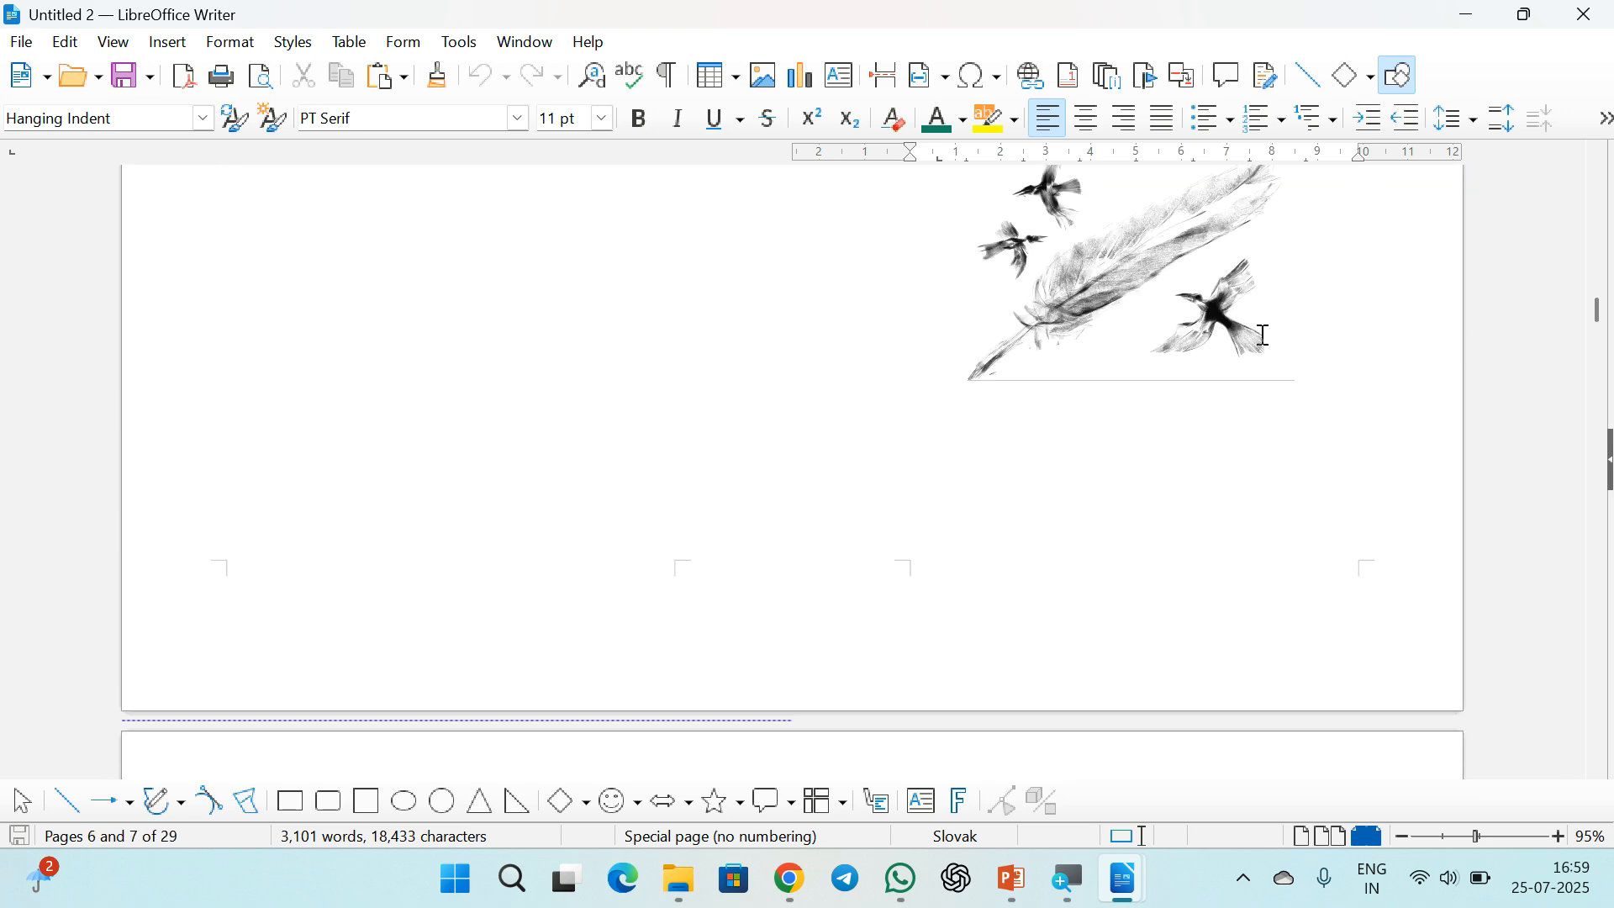
# Look through the following pages of the book document, including the Brief Story page, and close the document.
pyautogui.scroll(-15, 1266, 334)
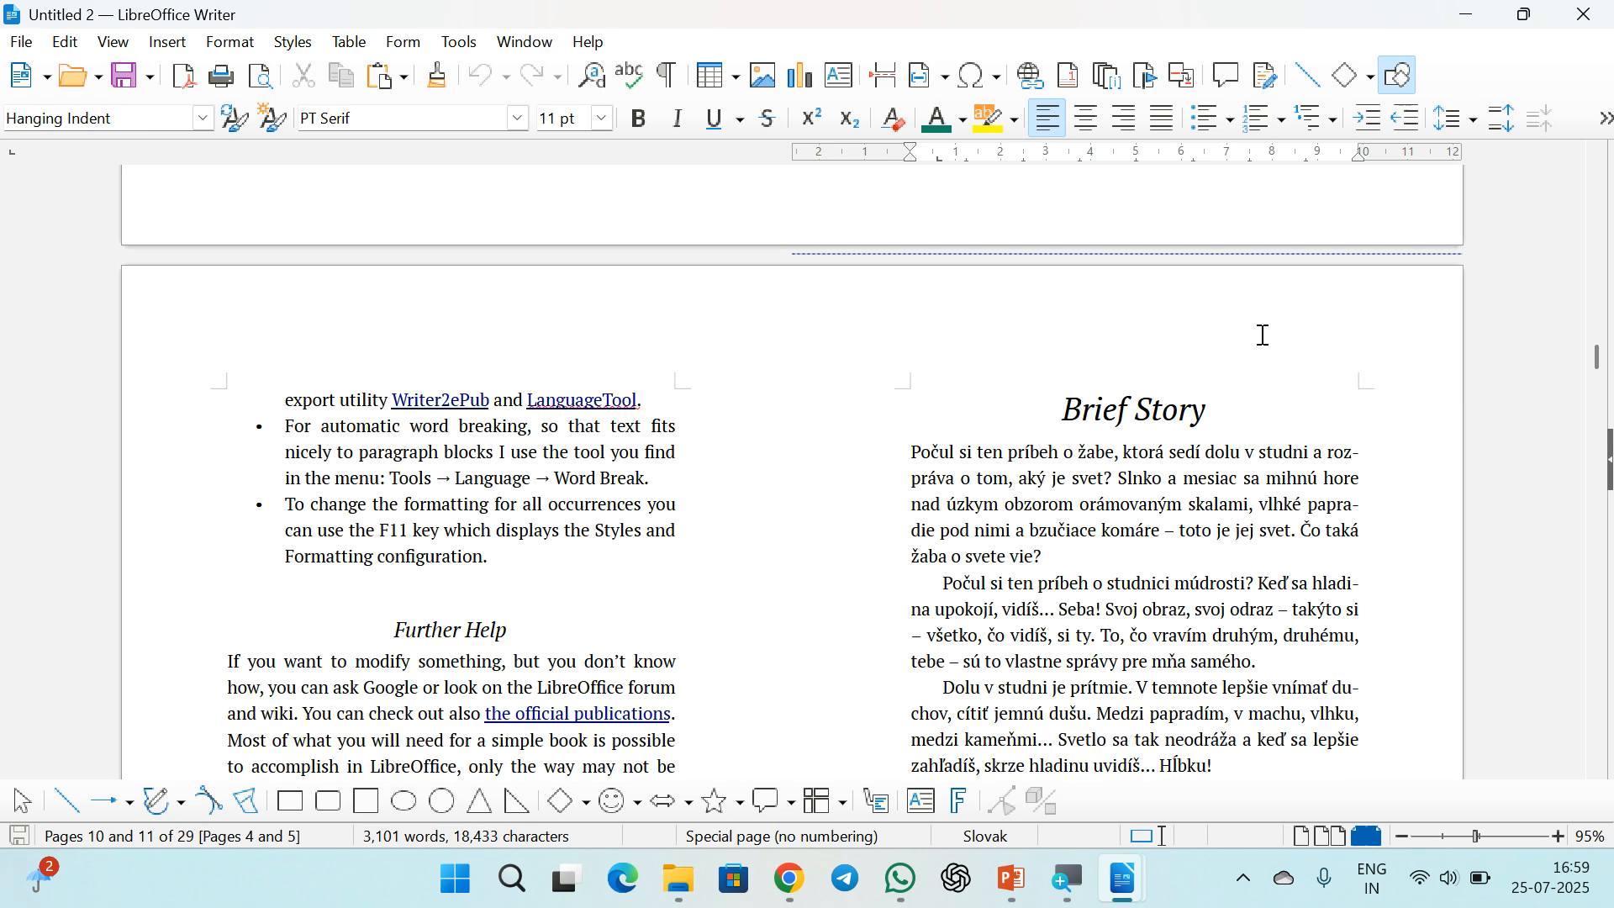
pyautogui.scroll(2, 1265, 335)
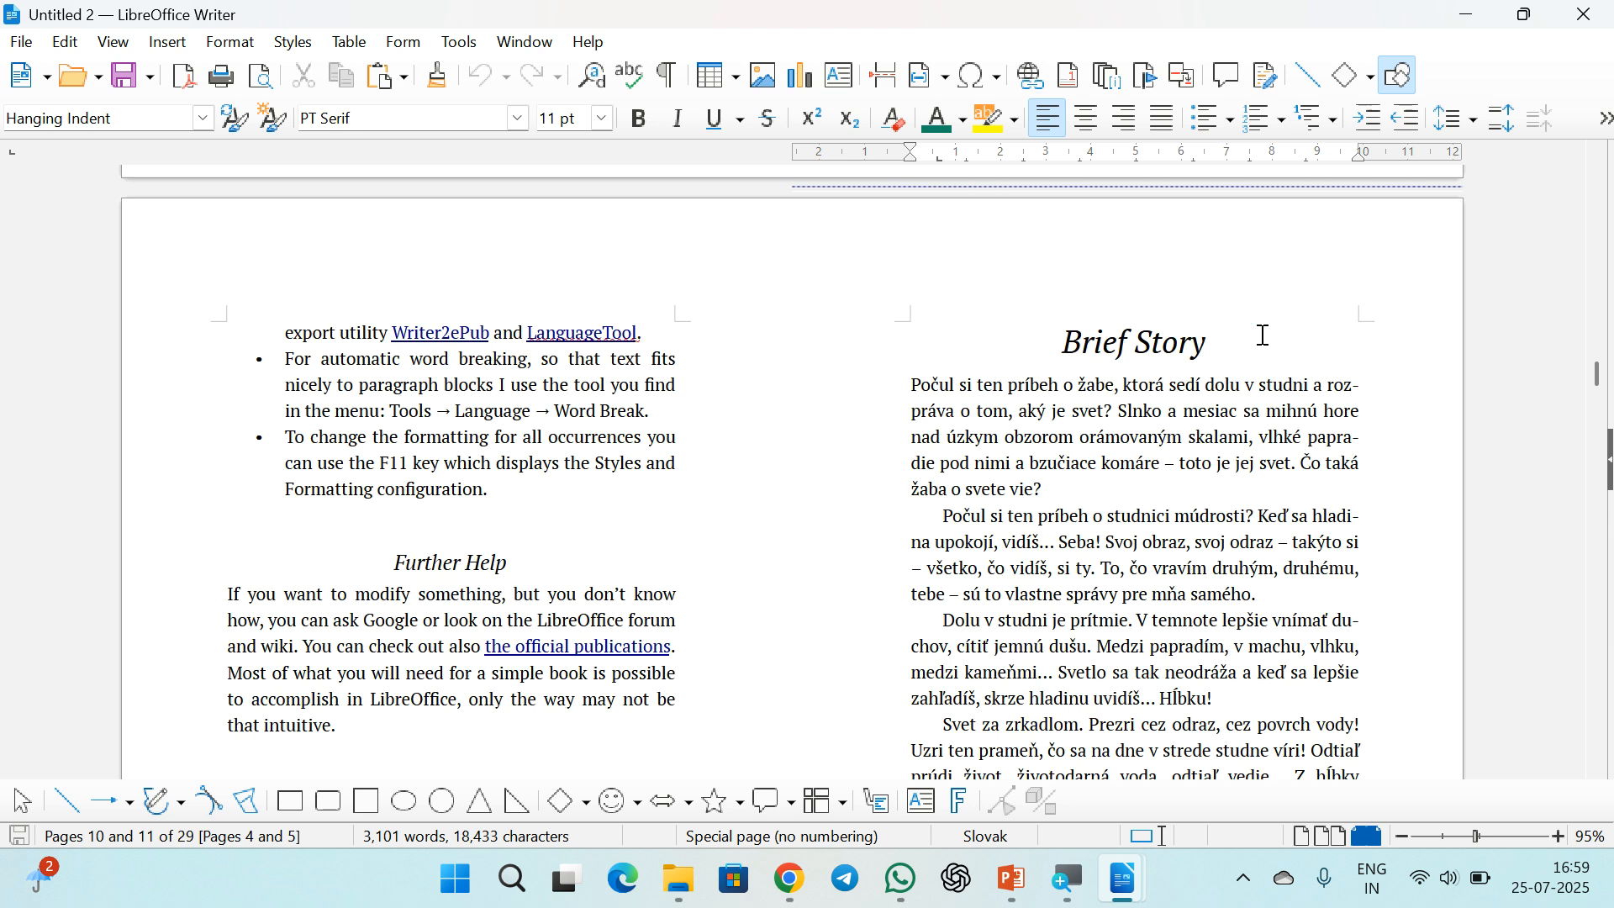
pyautogui.scroll(1, 1003, 358)
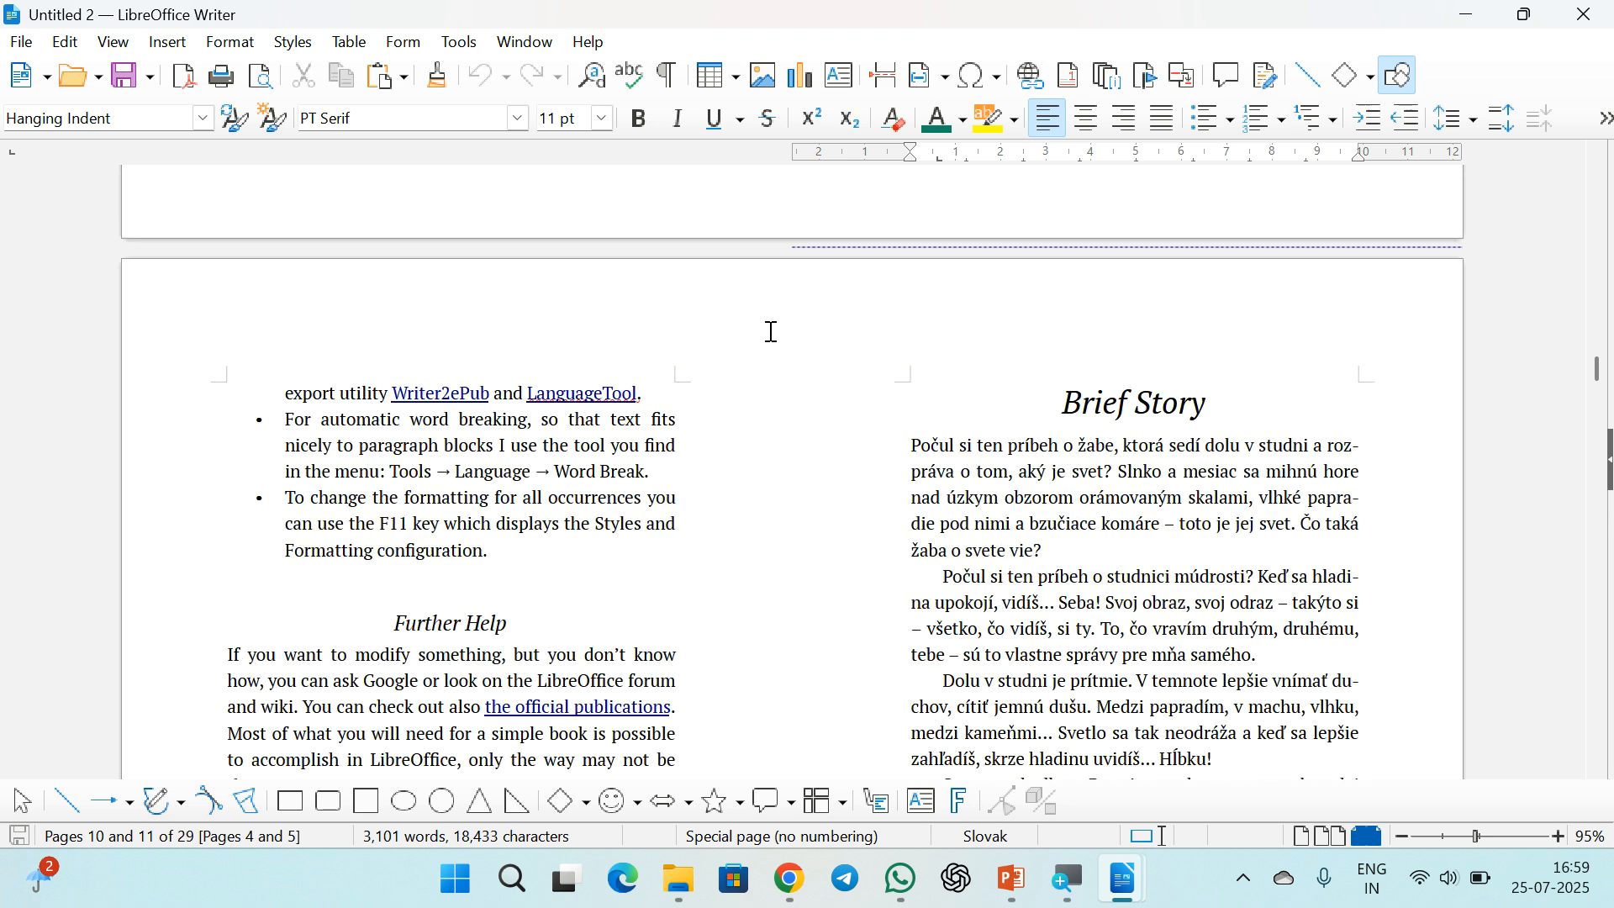
pyautogui.scroll(-6, 706, 375)
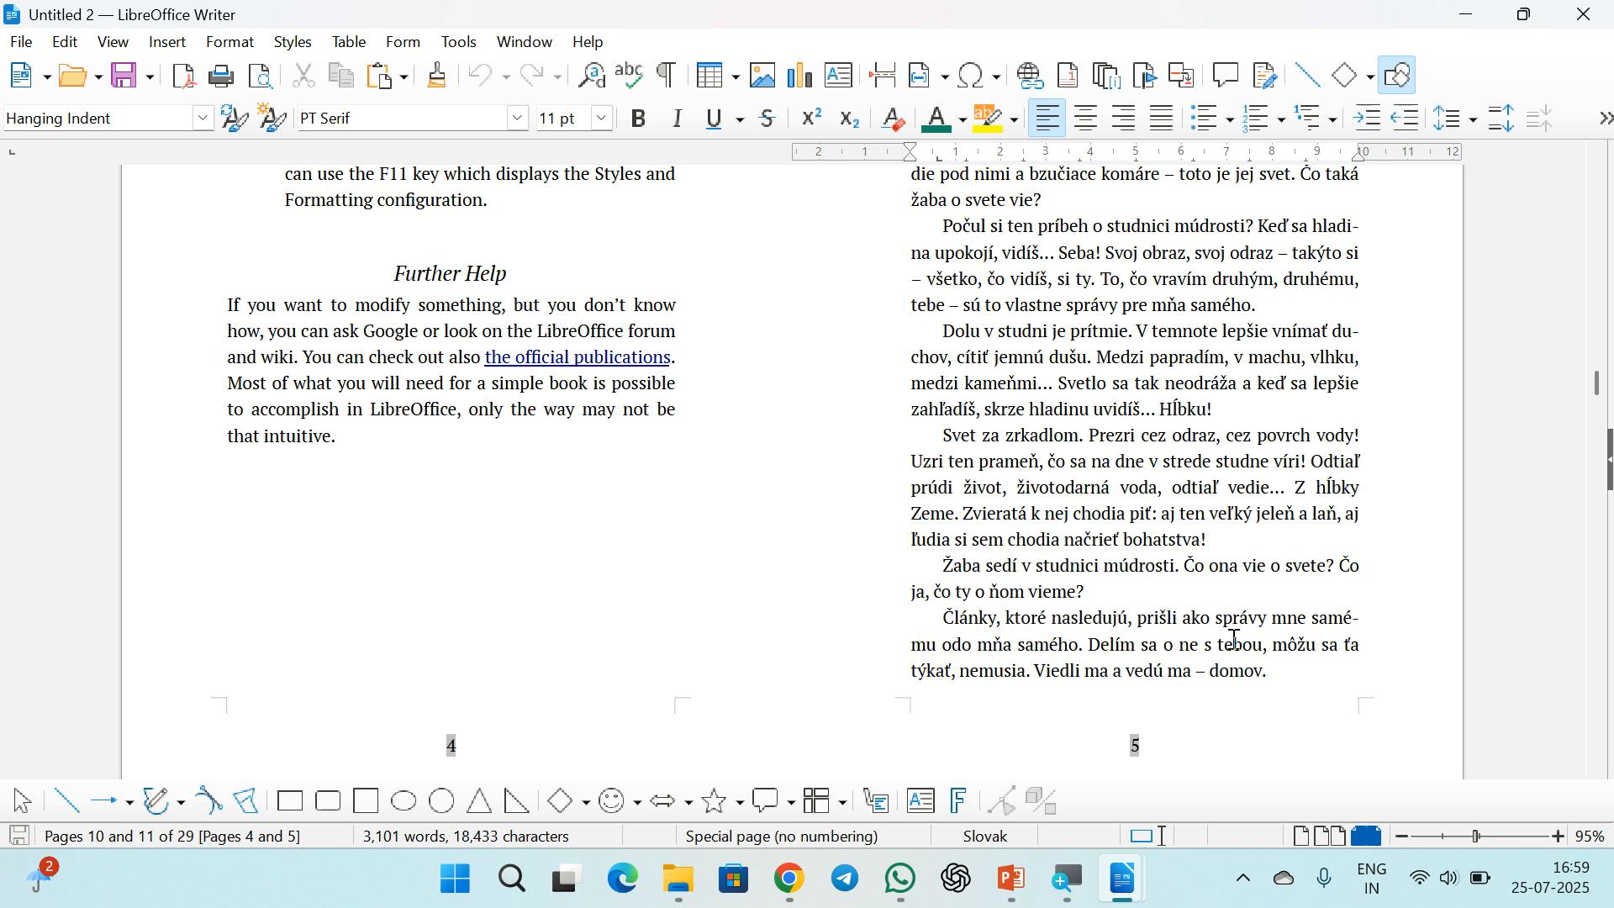
pyautogui.scroll(1, 1235, 641)
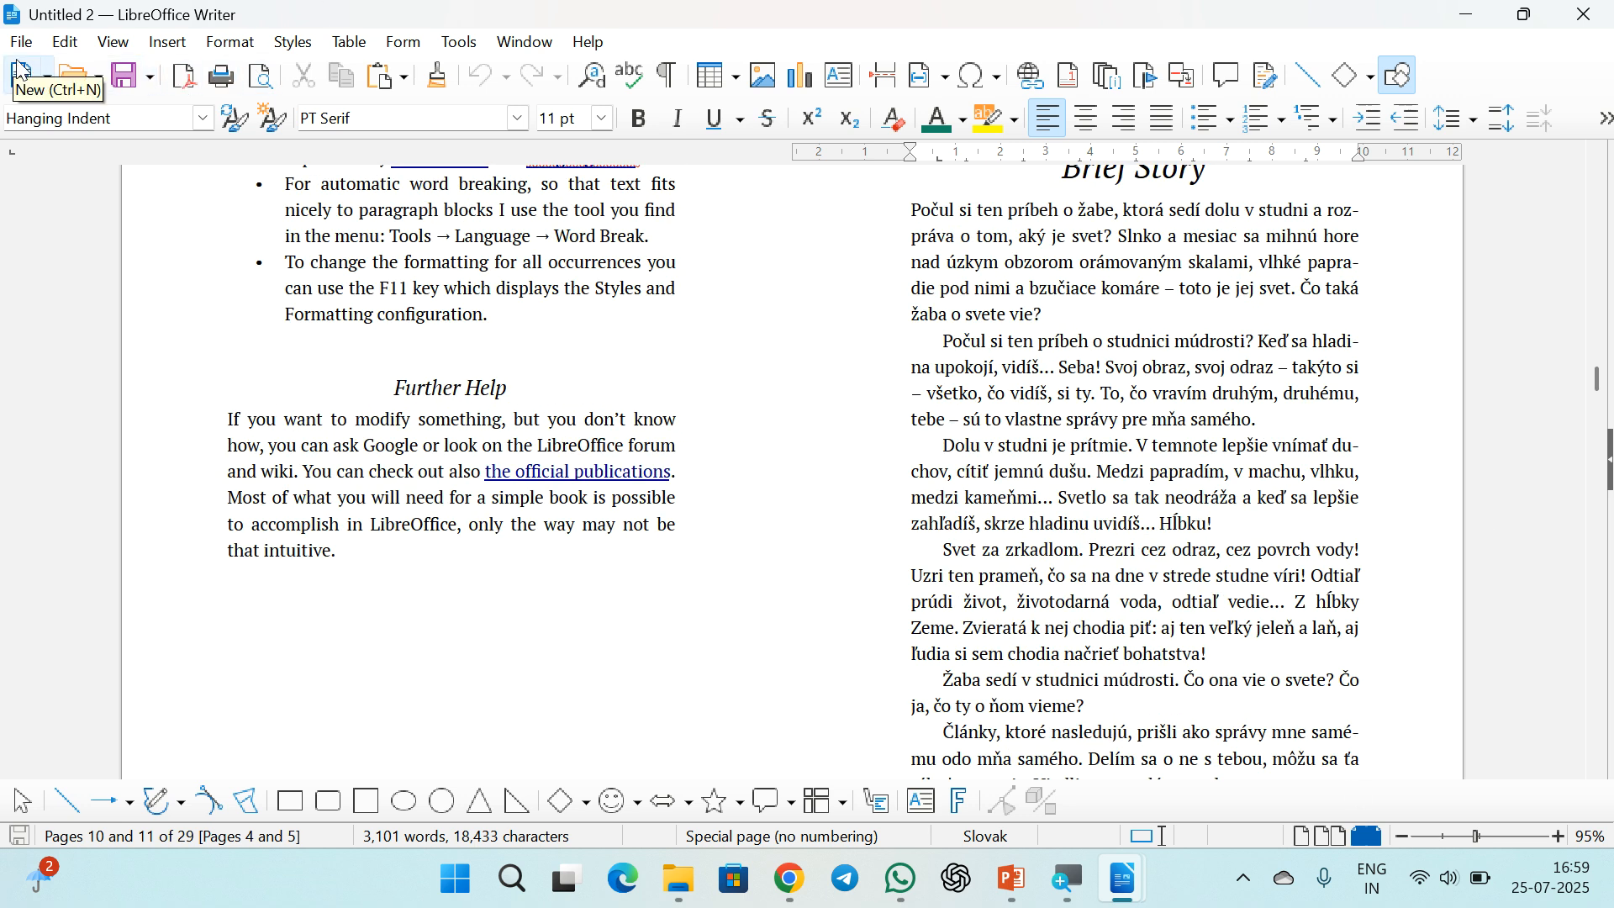
pyautogui.click(21, 42)
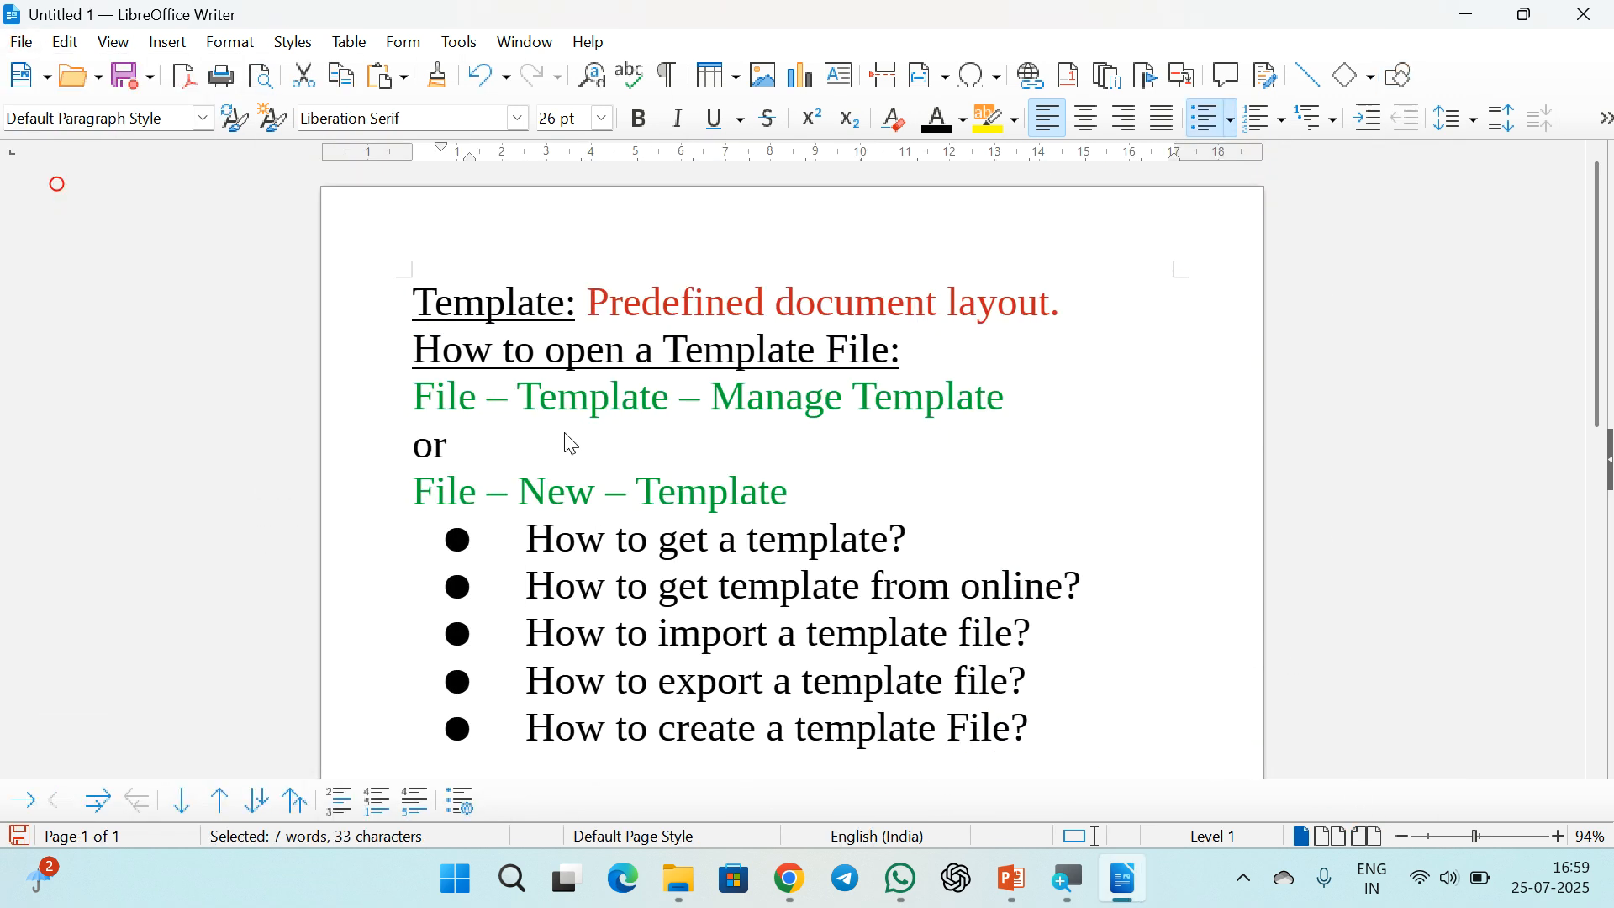
# Select the question about exporting a template file in the notes, and try to export the cv-turquoise-v2 template to the Downloads folder.
pyautogui.hotkey('shift', 'End')
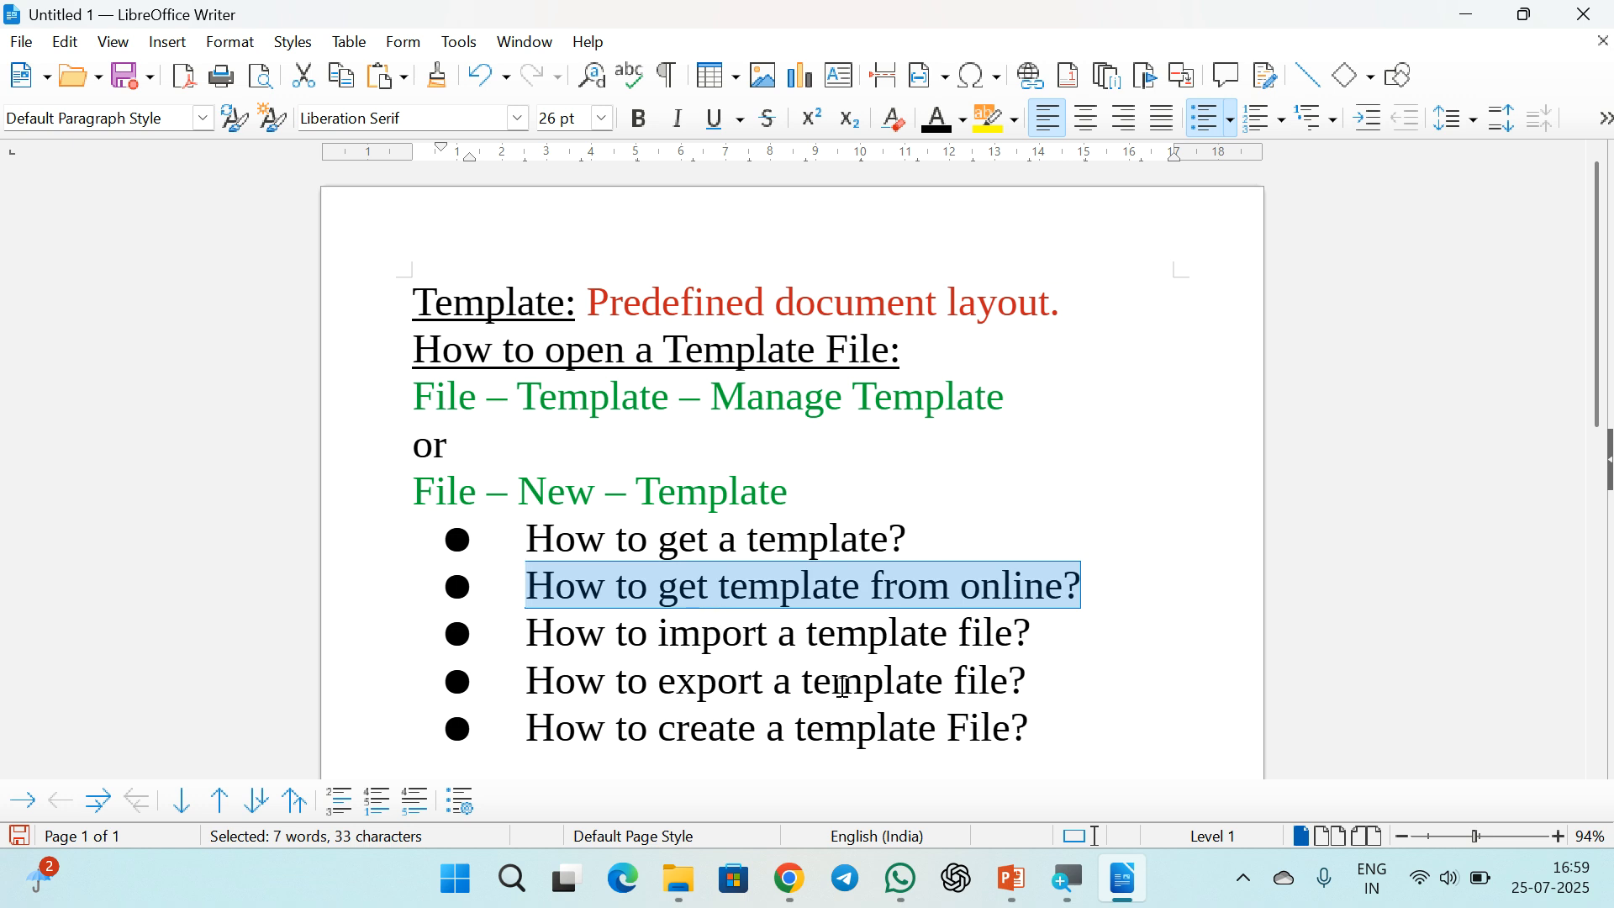
pyautogui.moveTo(1031, 677); pyautogui.dragTo(466, 683)
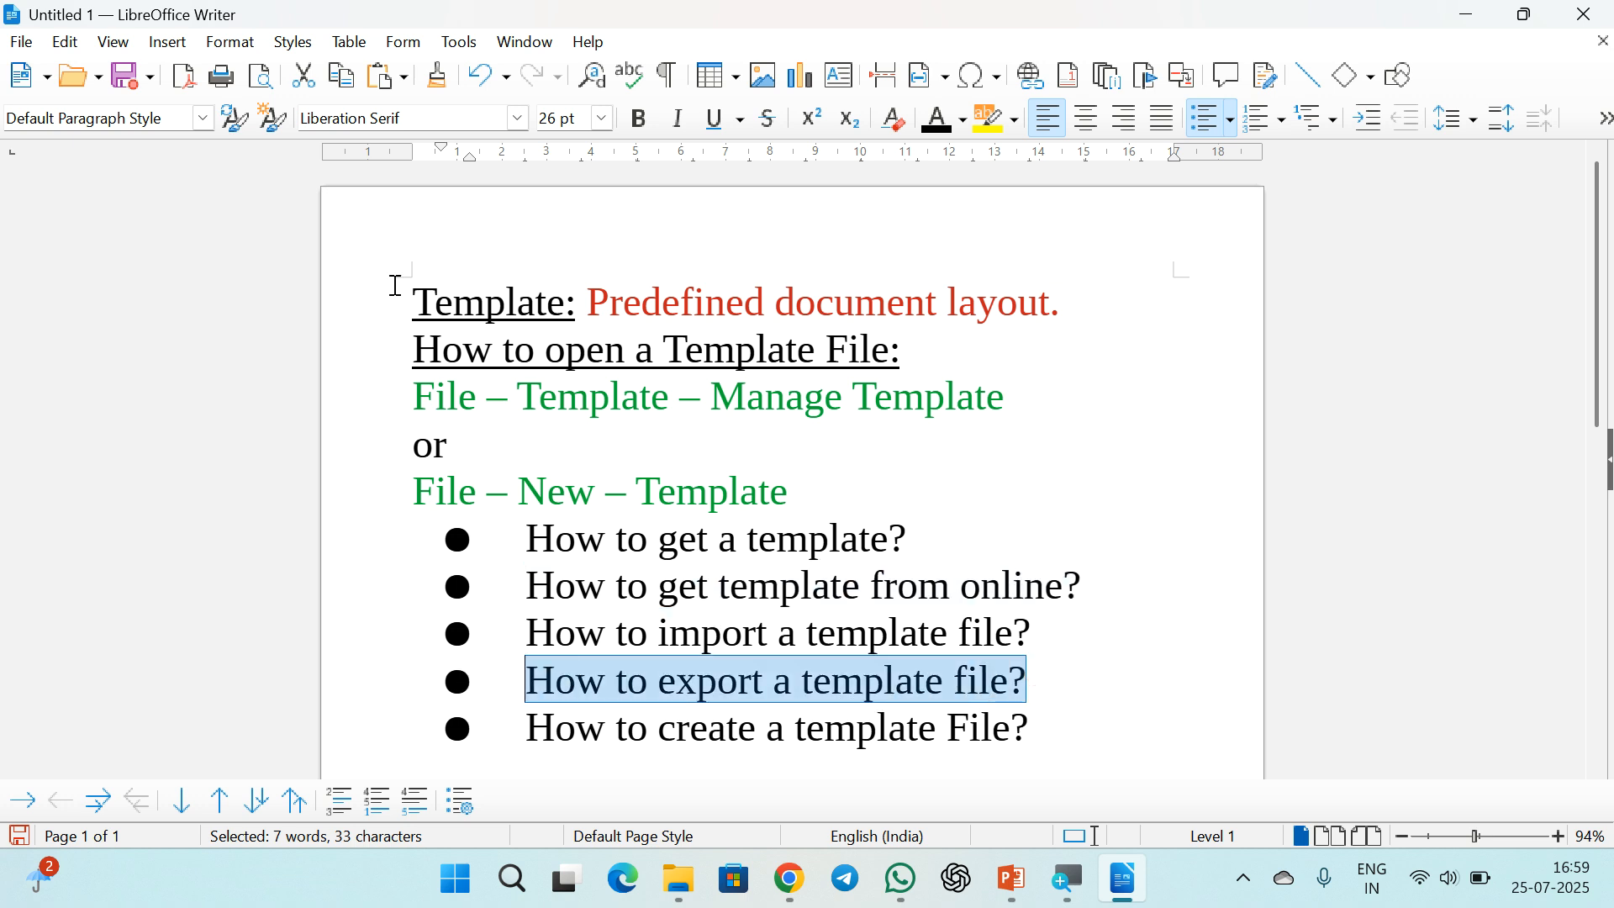
pyautogui.click(21, 42)
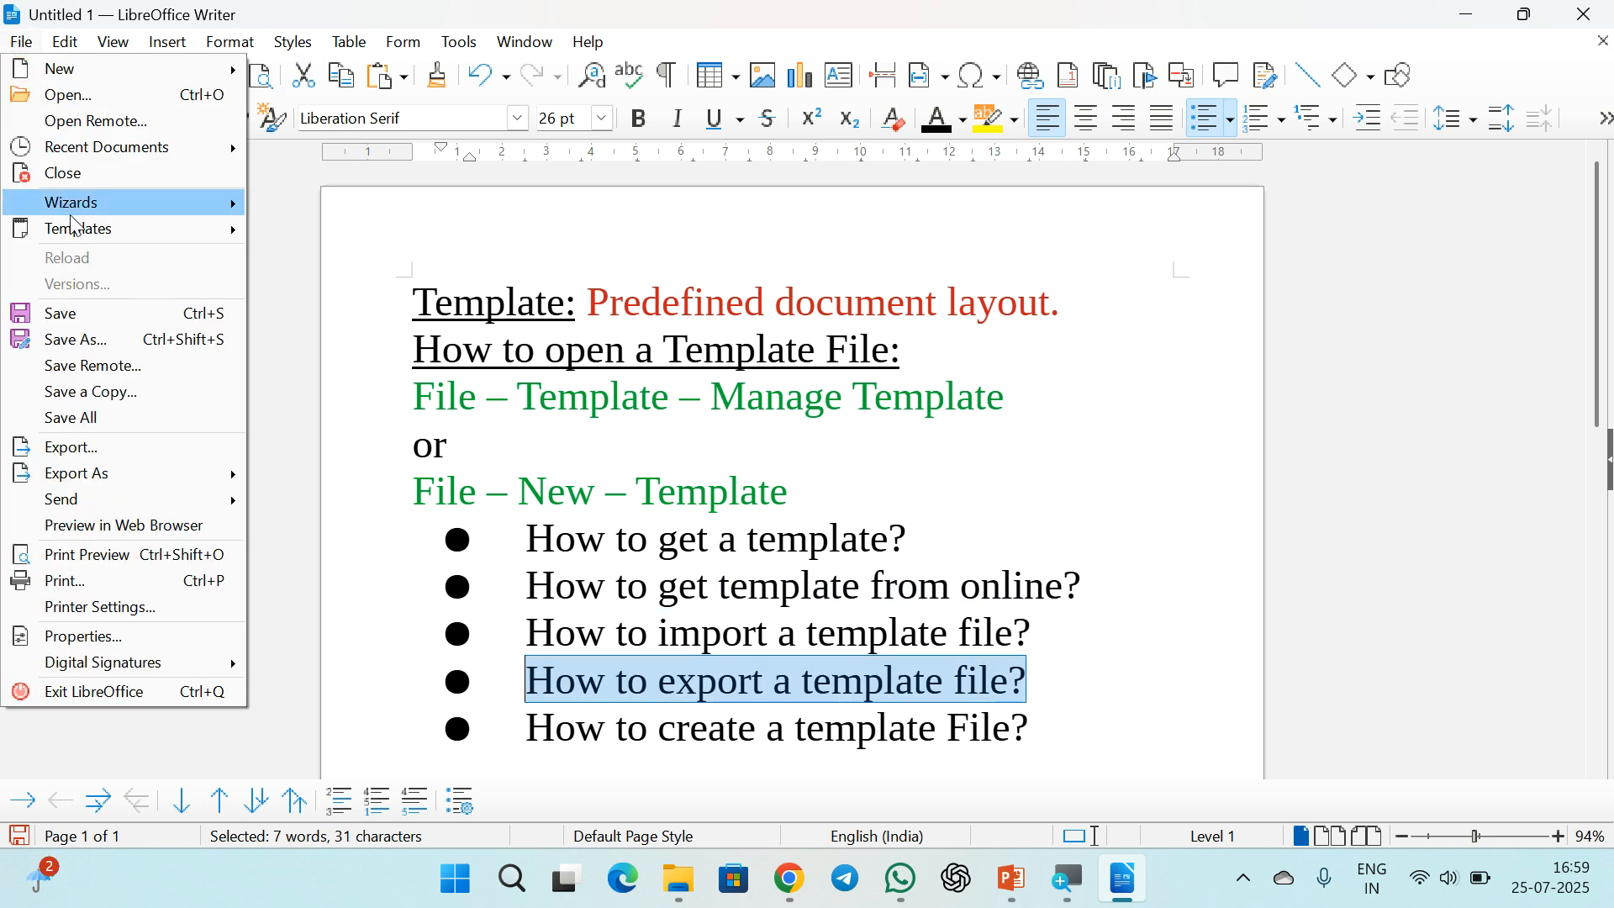
pyautogui.moveTo(89, 236)
pyautogui.click(336, 280)
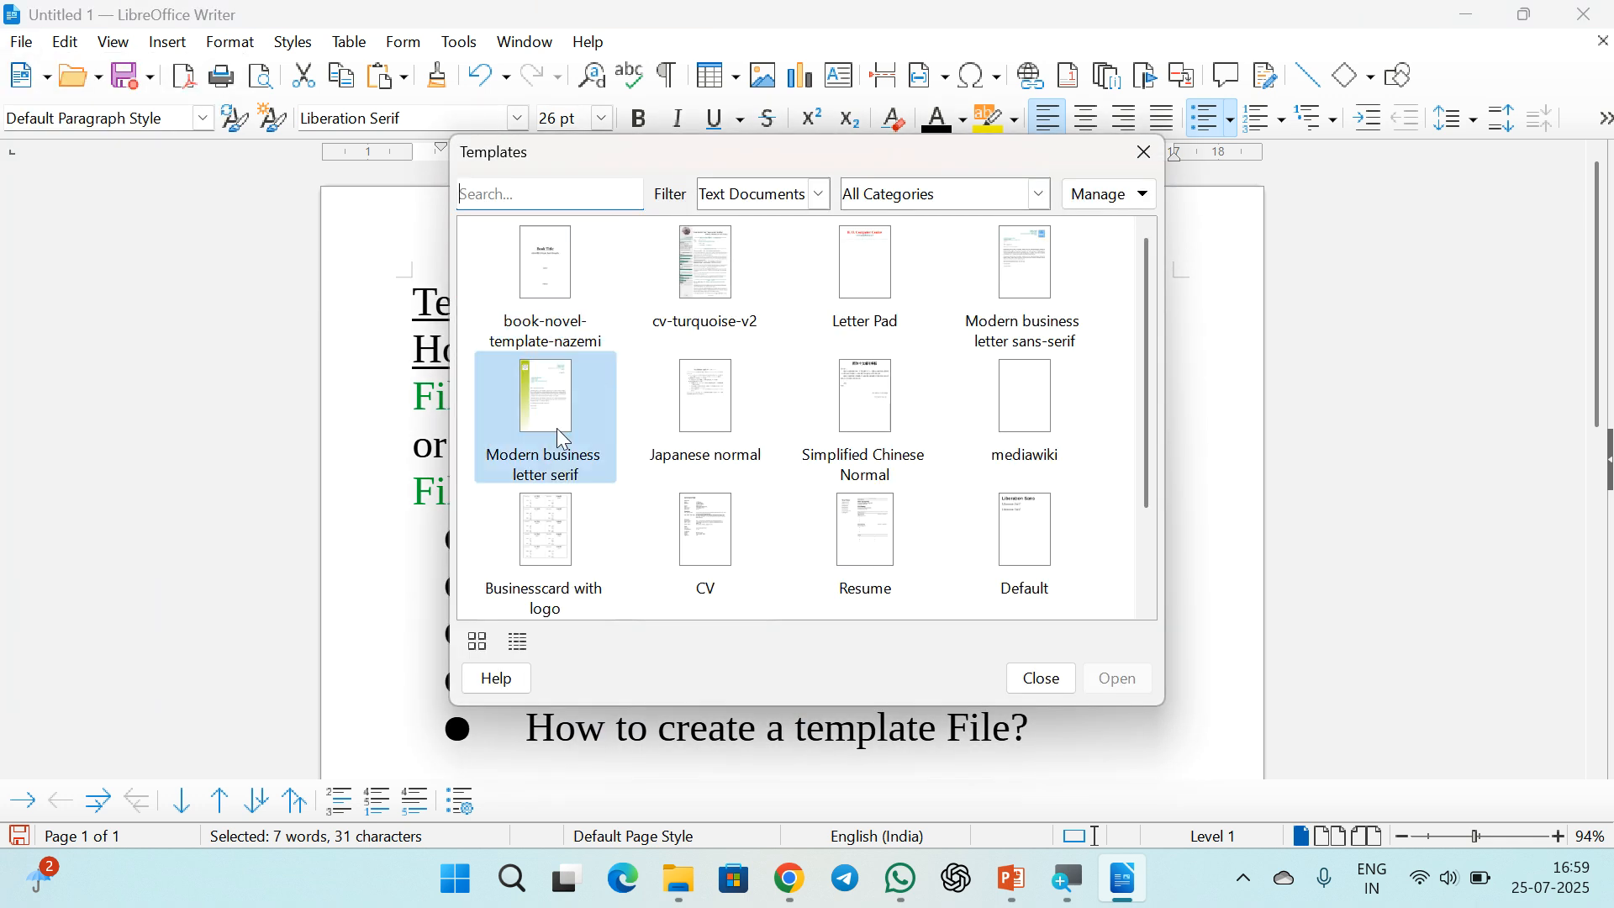
pyautogui.click(696, 304)
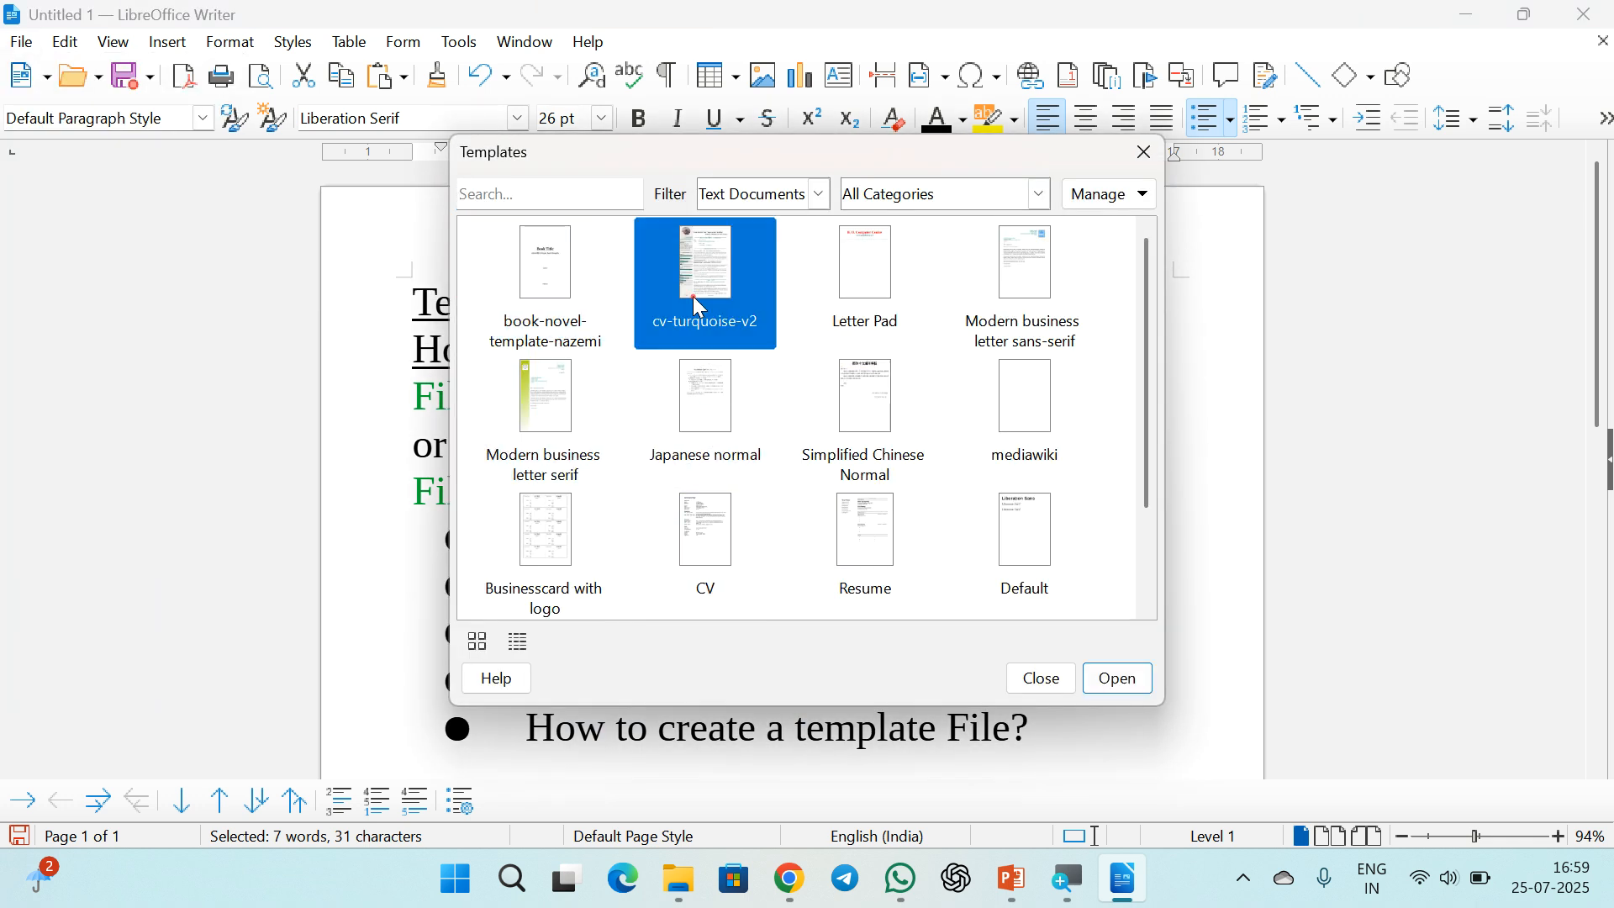
pyautogui.rightClick(691, 285)
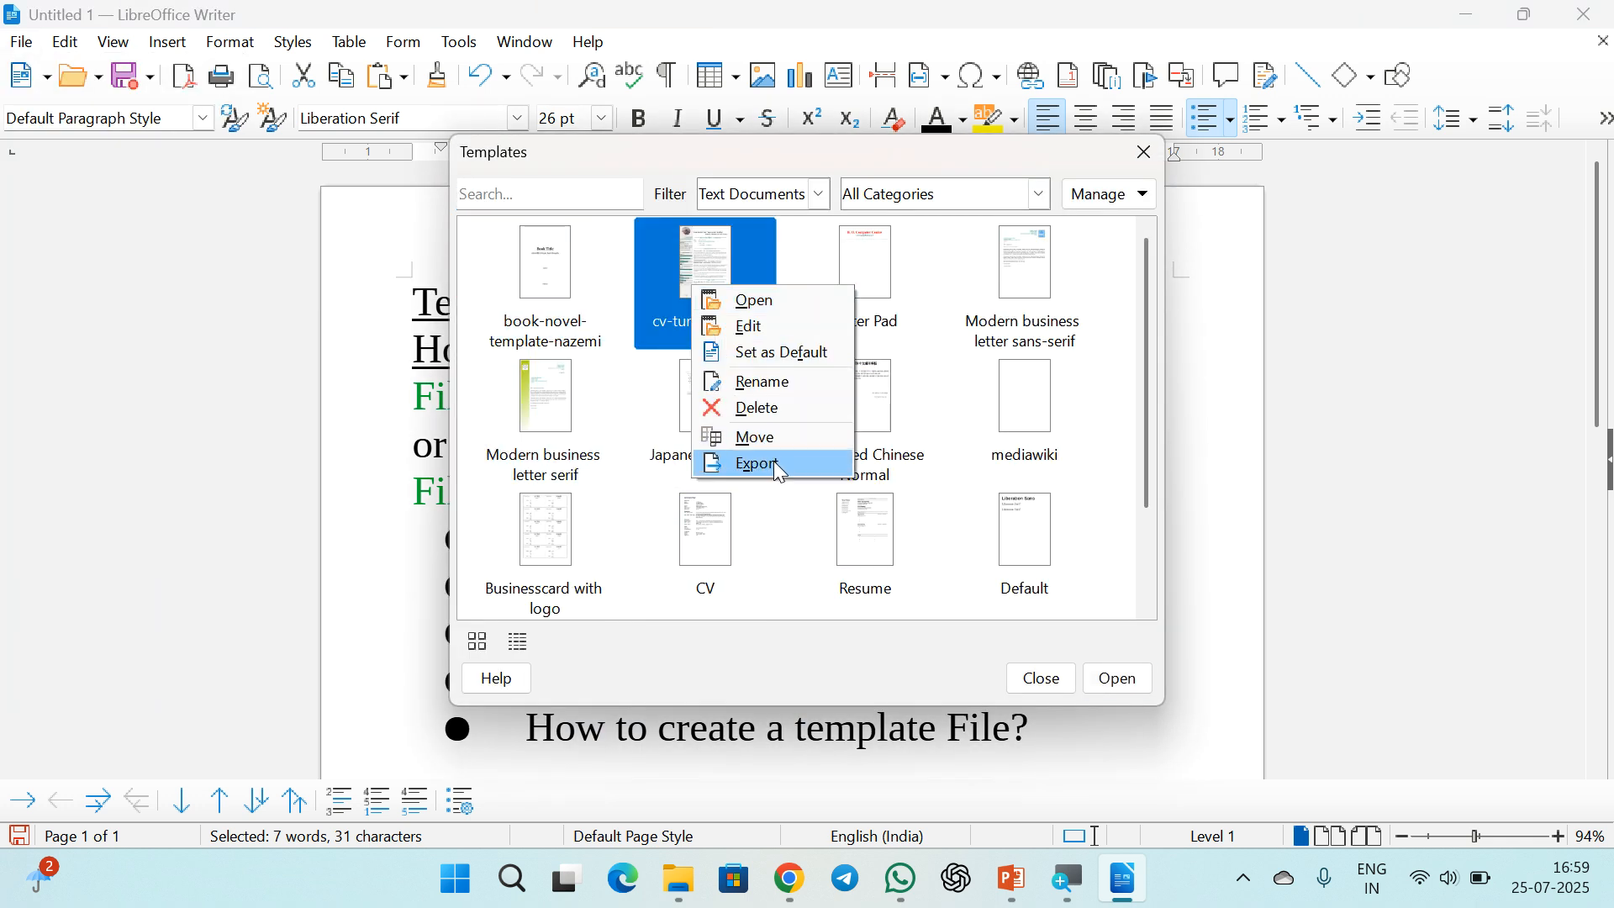
pyautogui.click(774, 461)
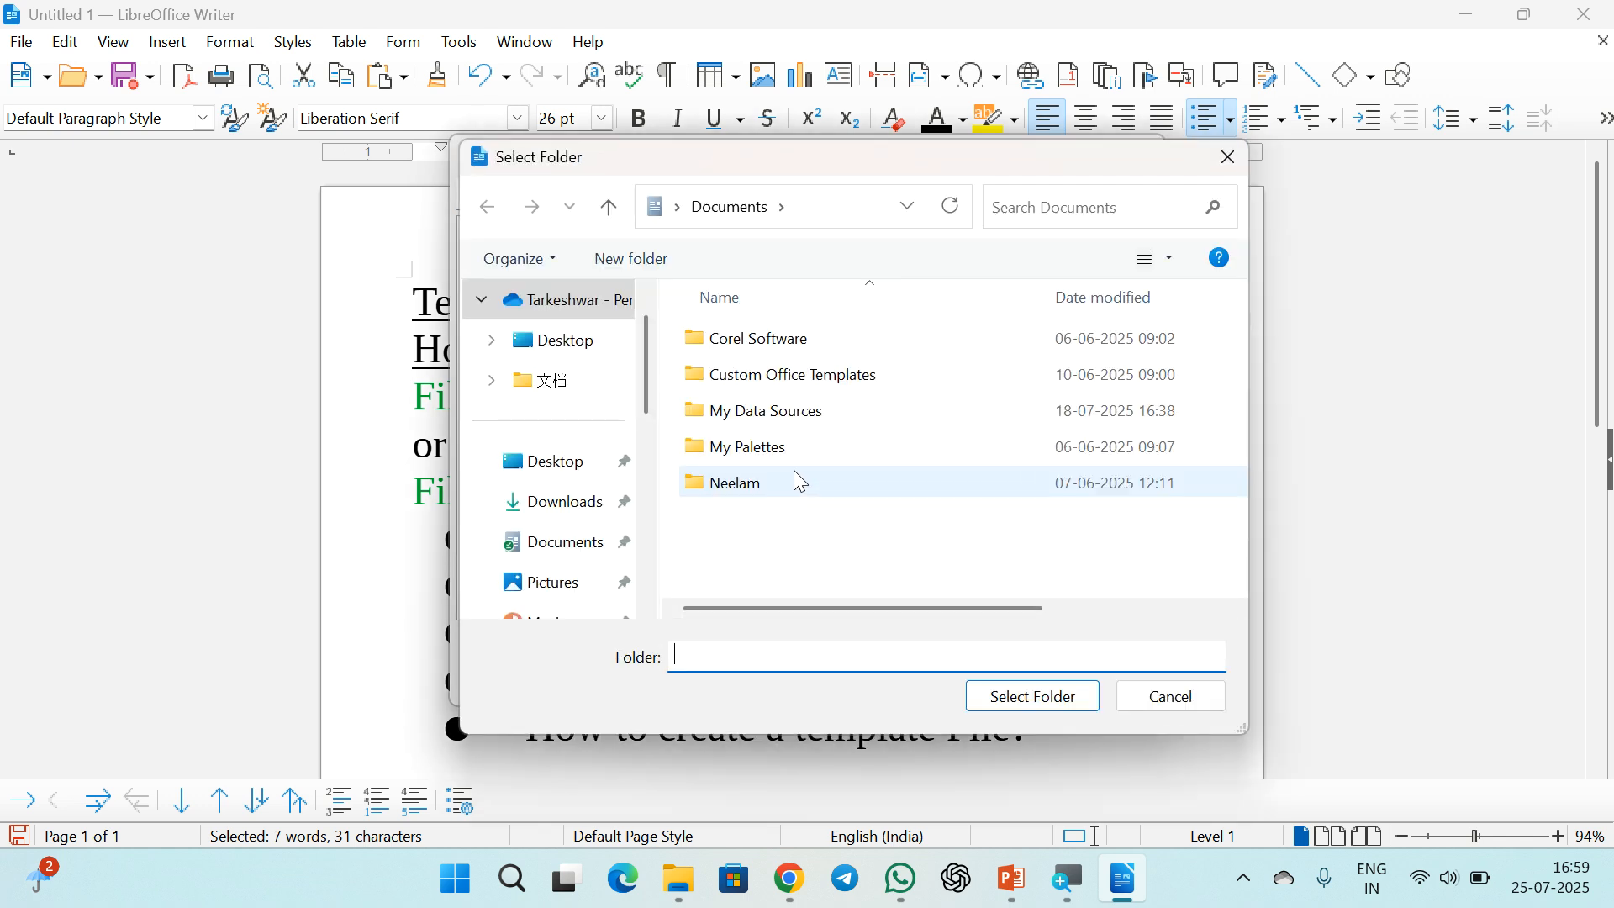
pyautogui.click(571, 496)
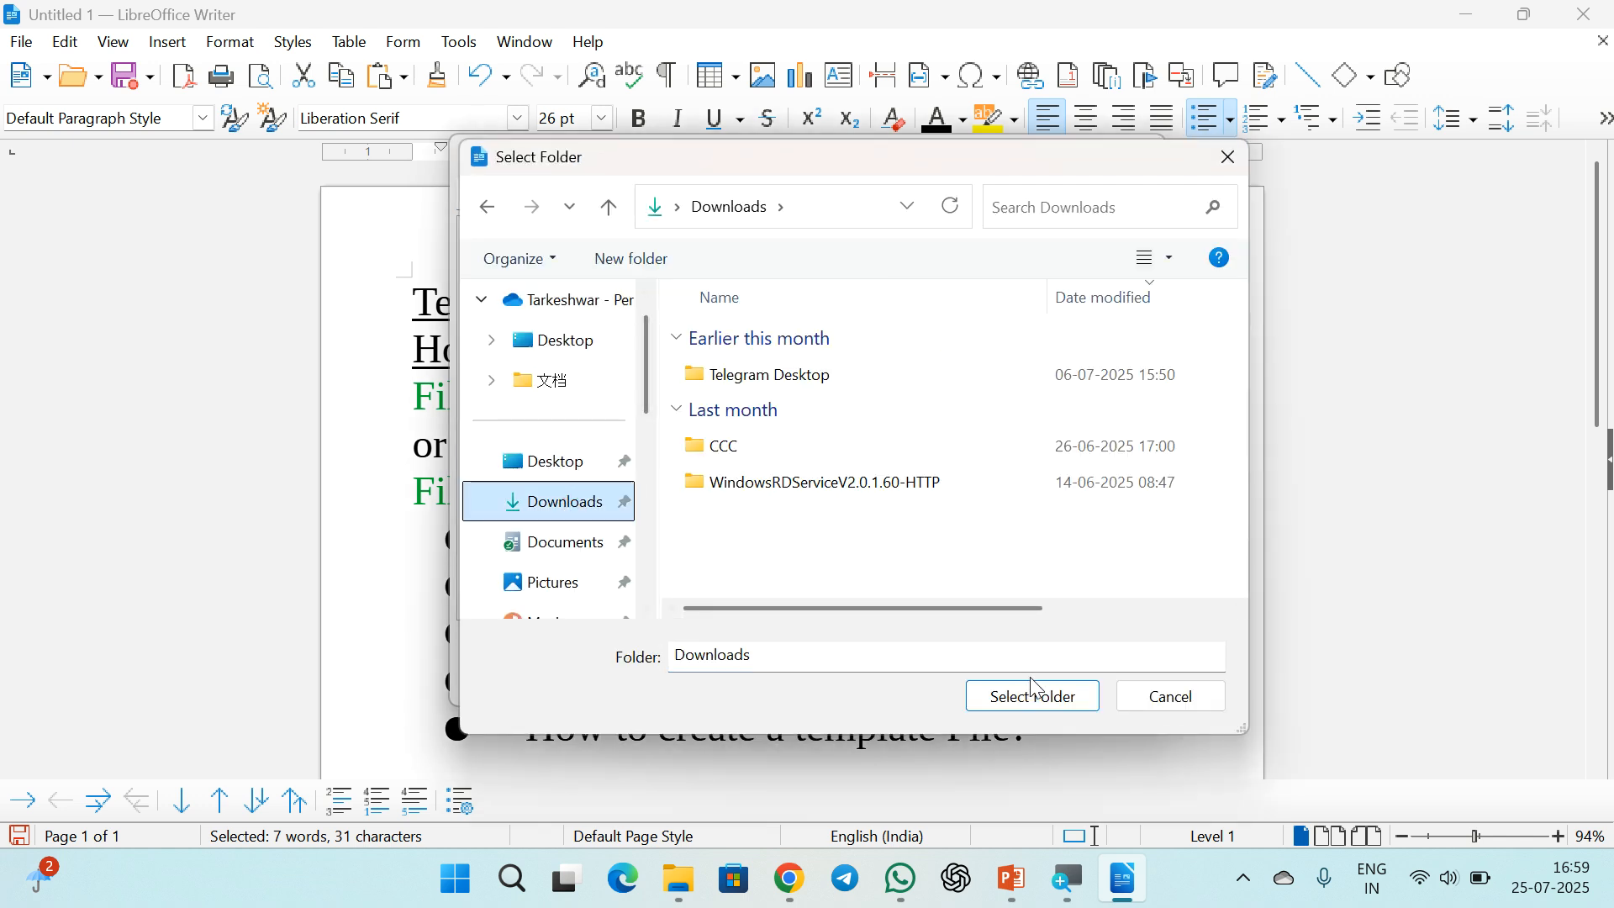
pyautogui.click(1165, 696)
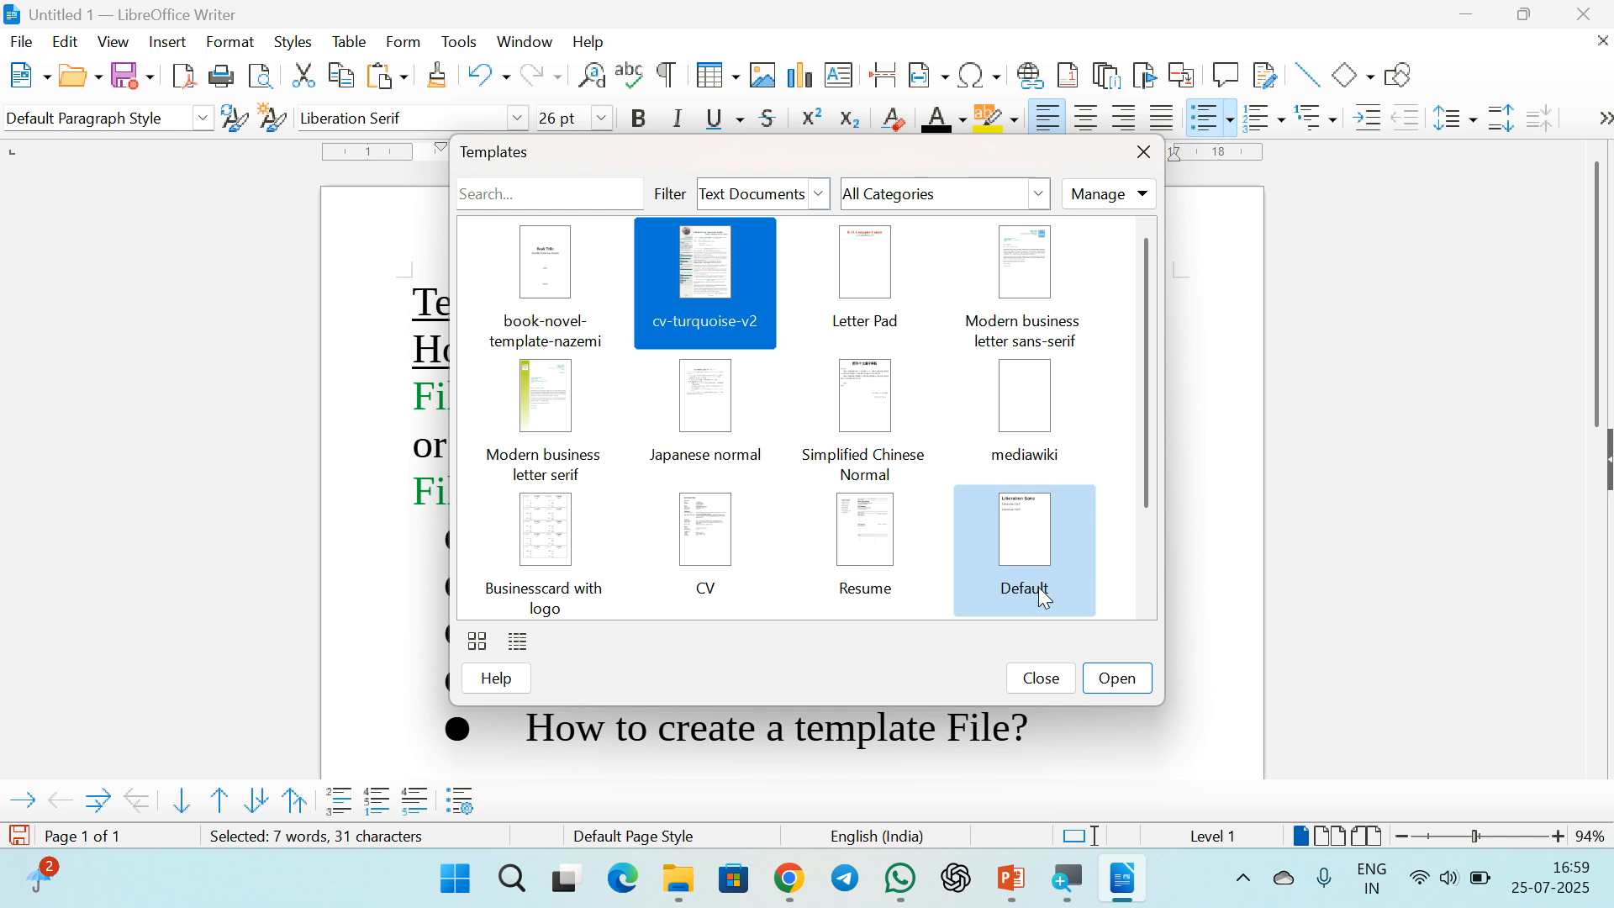
pyautogui.click(1041, 680)
# Deselect the question in the notes, view the existing templates in the template manager, and close the manager.
pyautogui.click(15, 44)
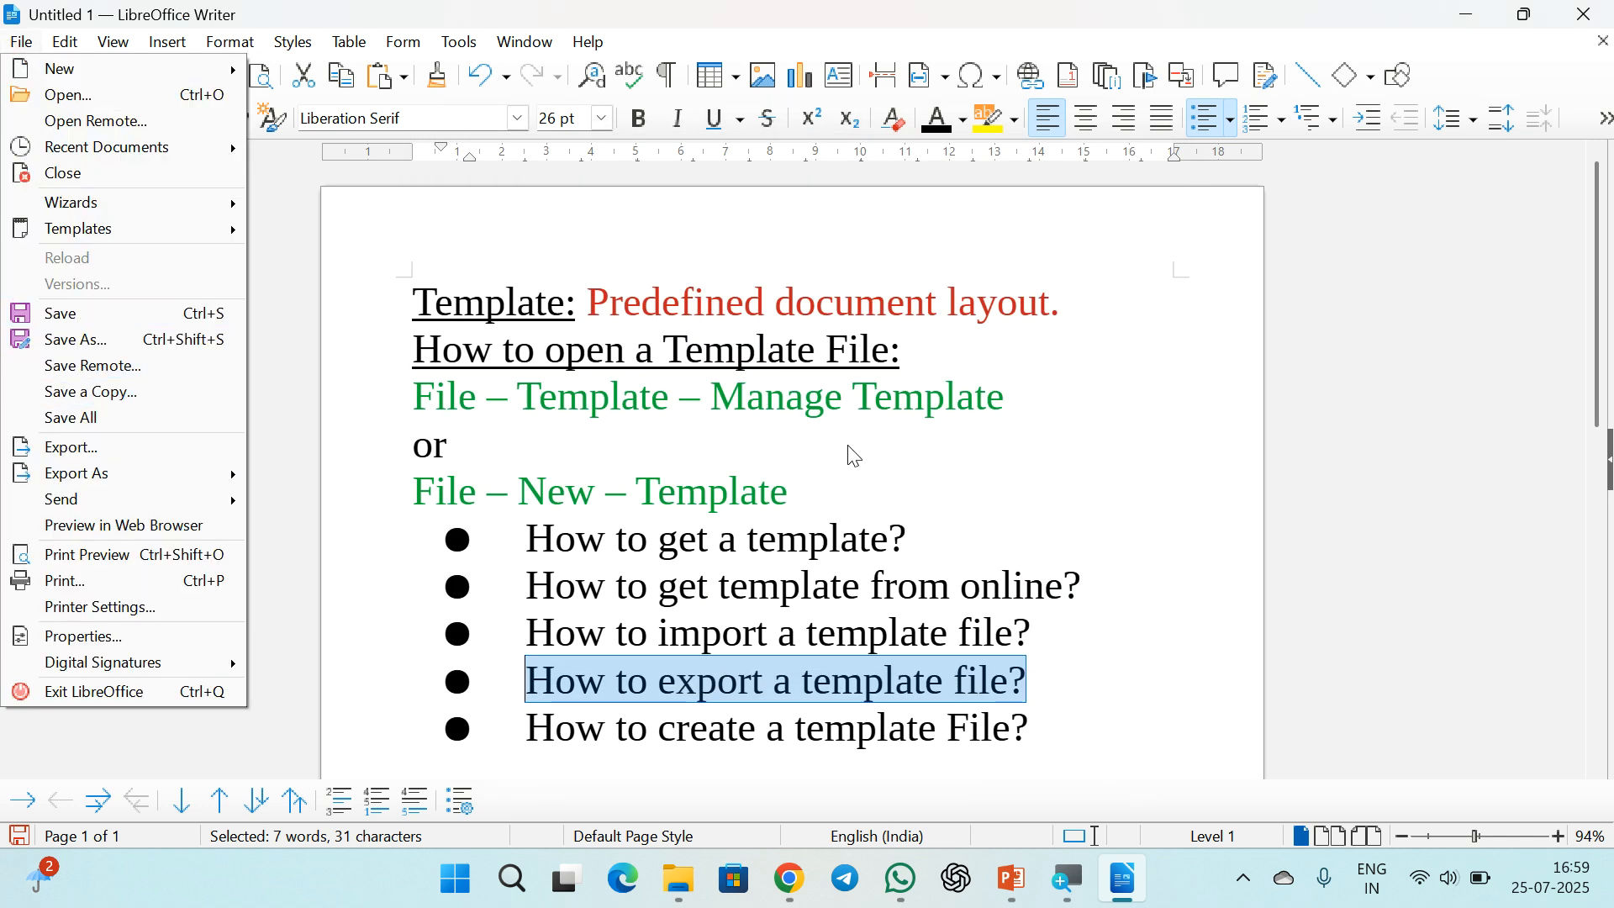
pyautogui.click(981, 425)
pyautogui.click(823, 483)
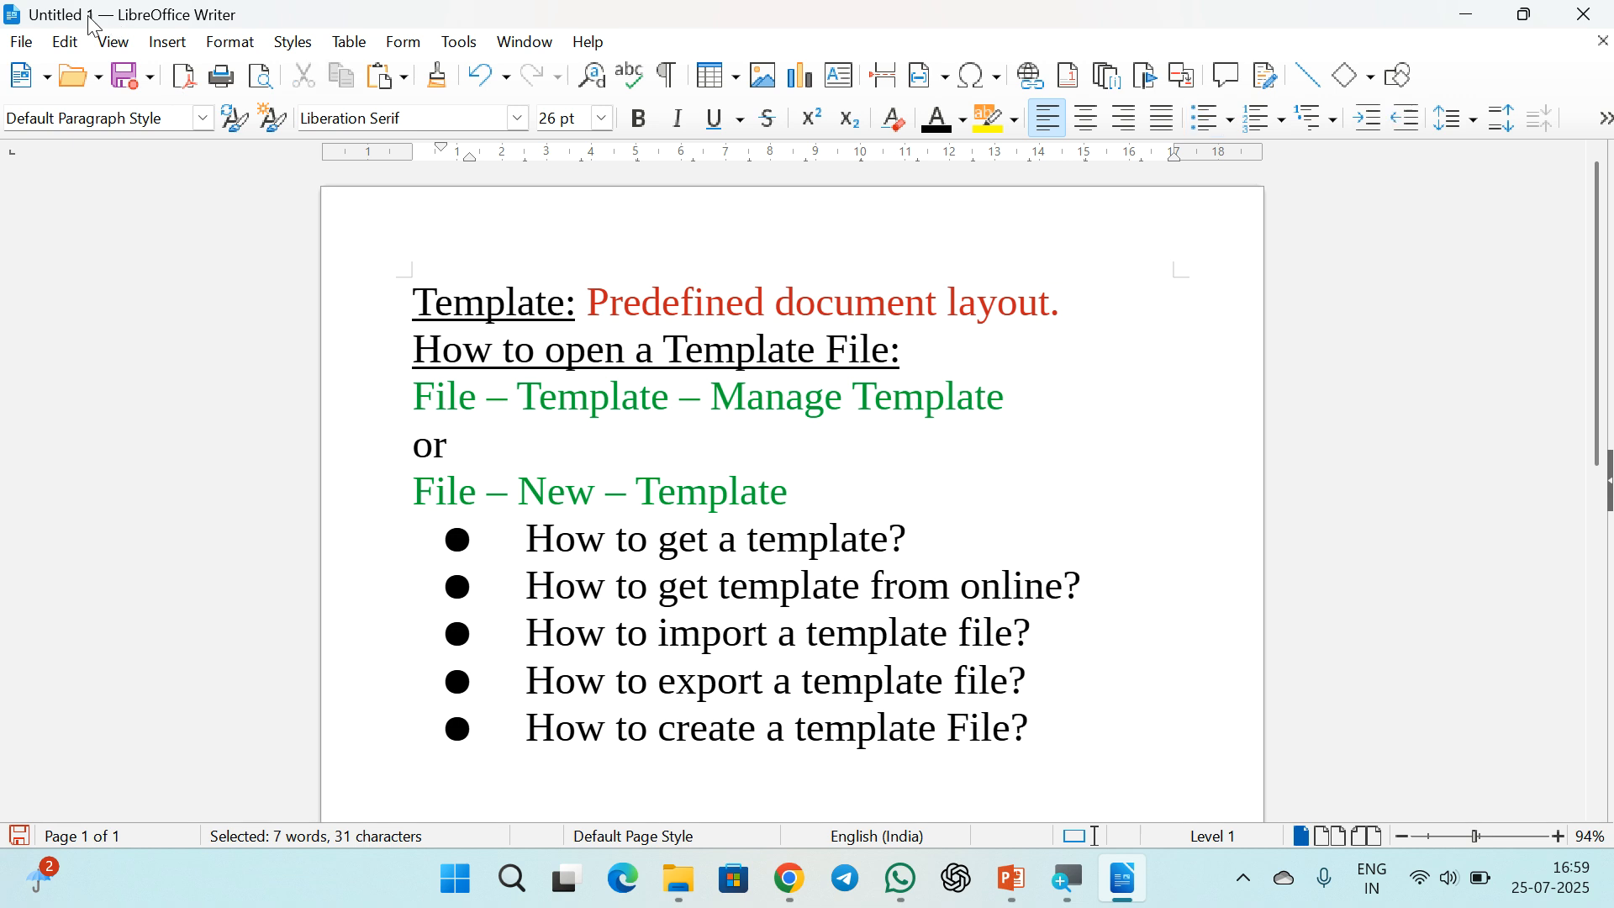
pyautogui.click(23, 44)
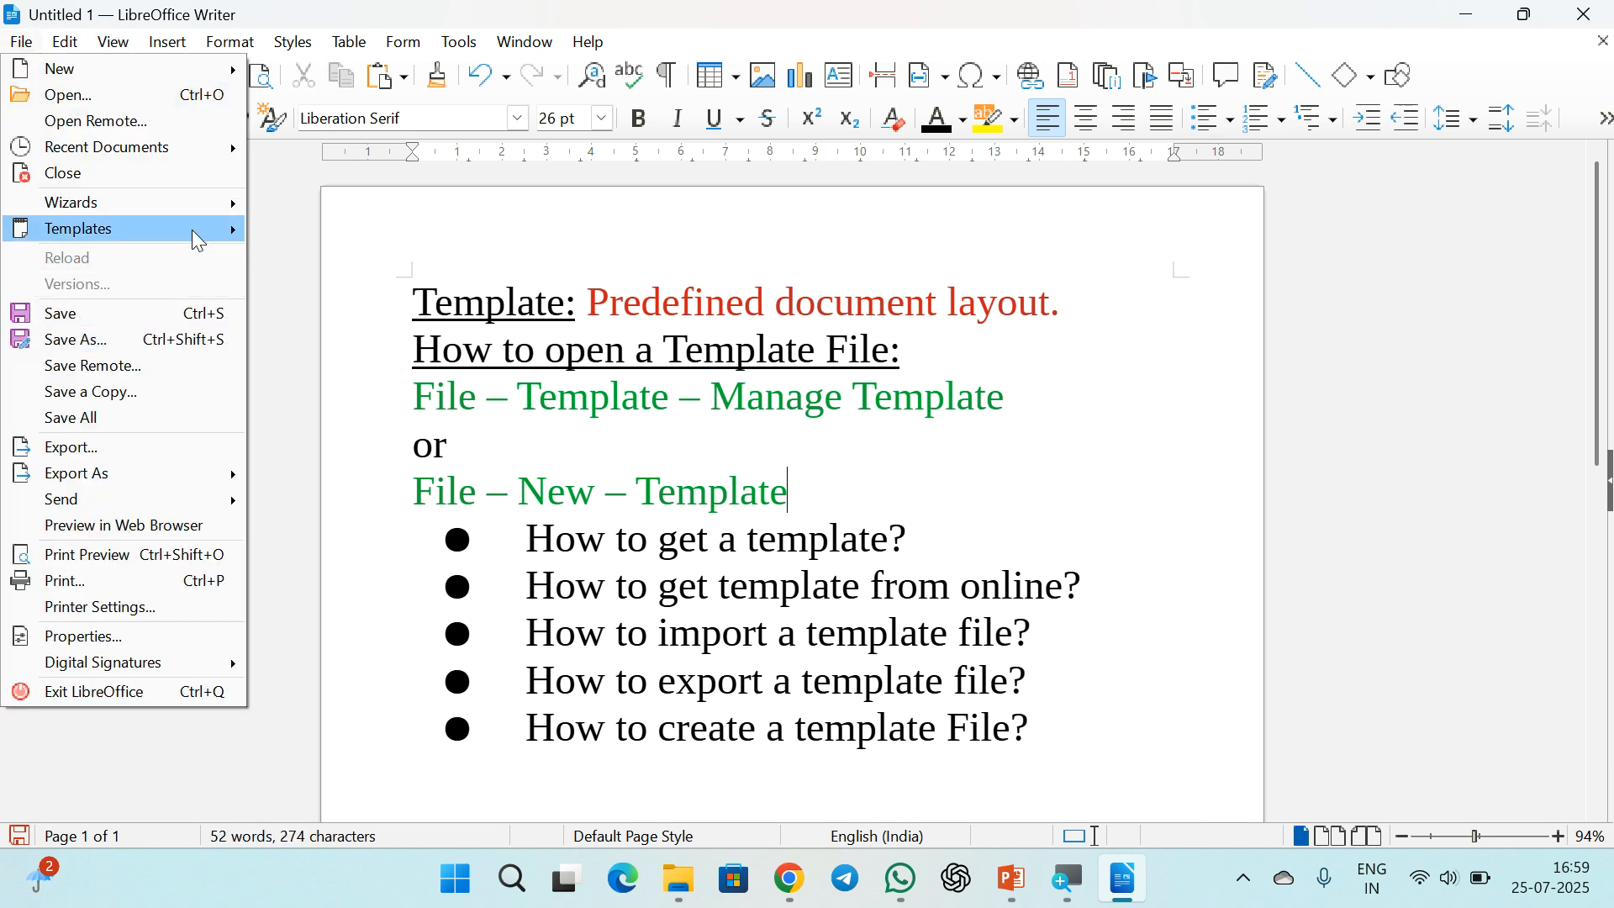
pyautogui.moveTo(199, 230)
pyautogui.click(329, 287)
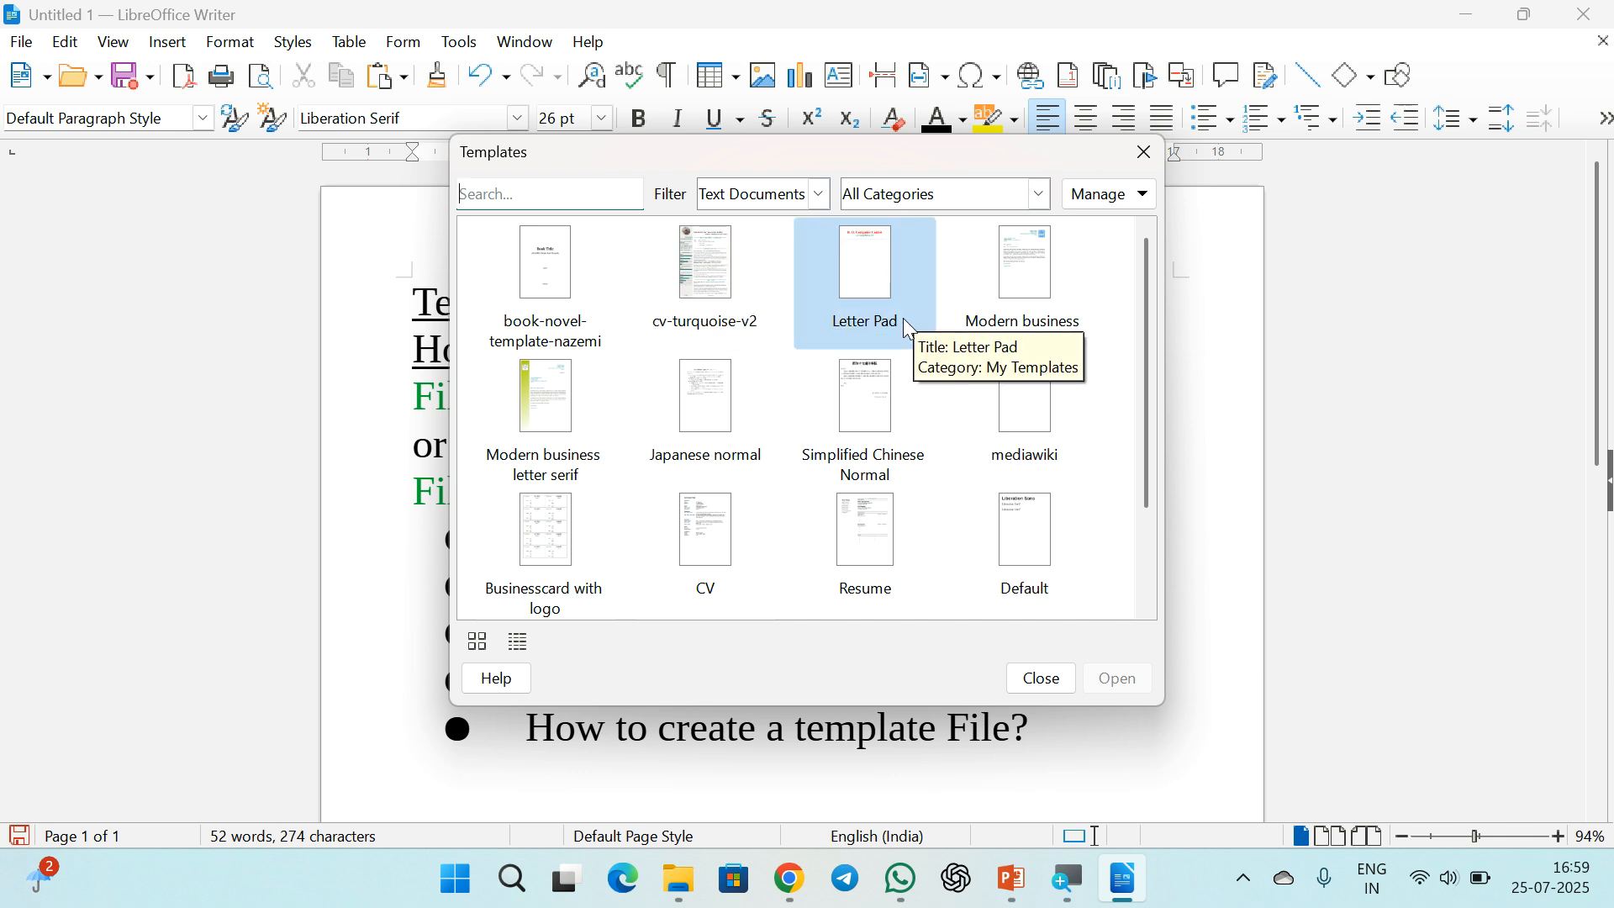
pyautogui.click(1041, 678)
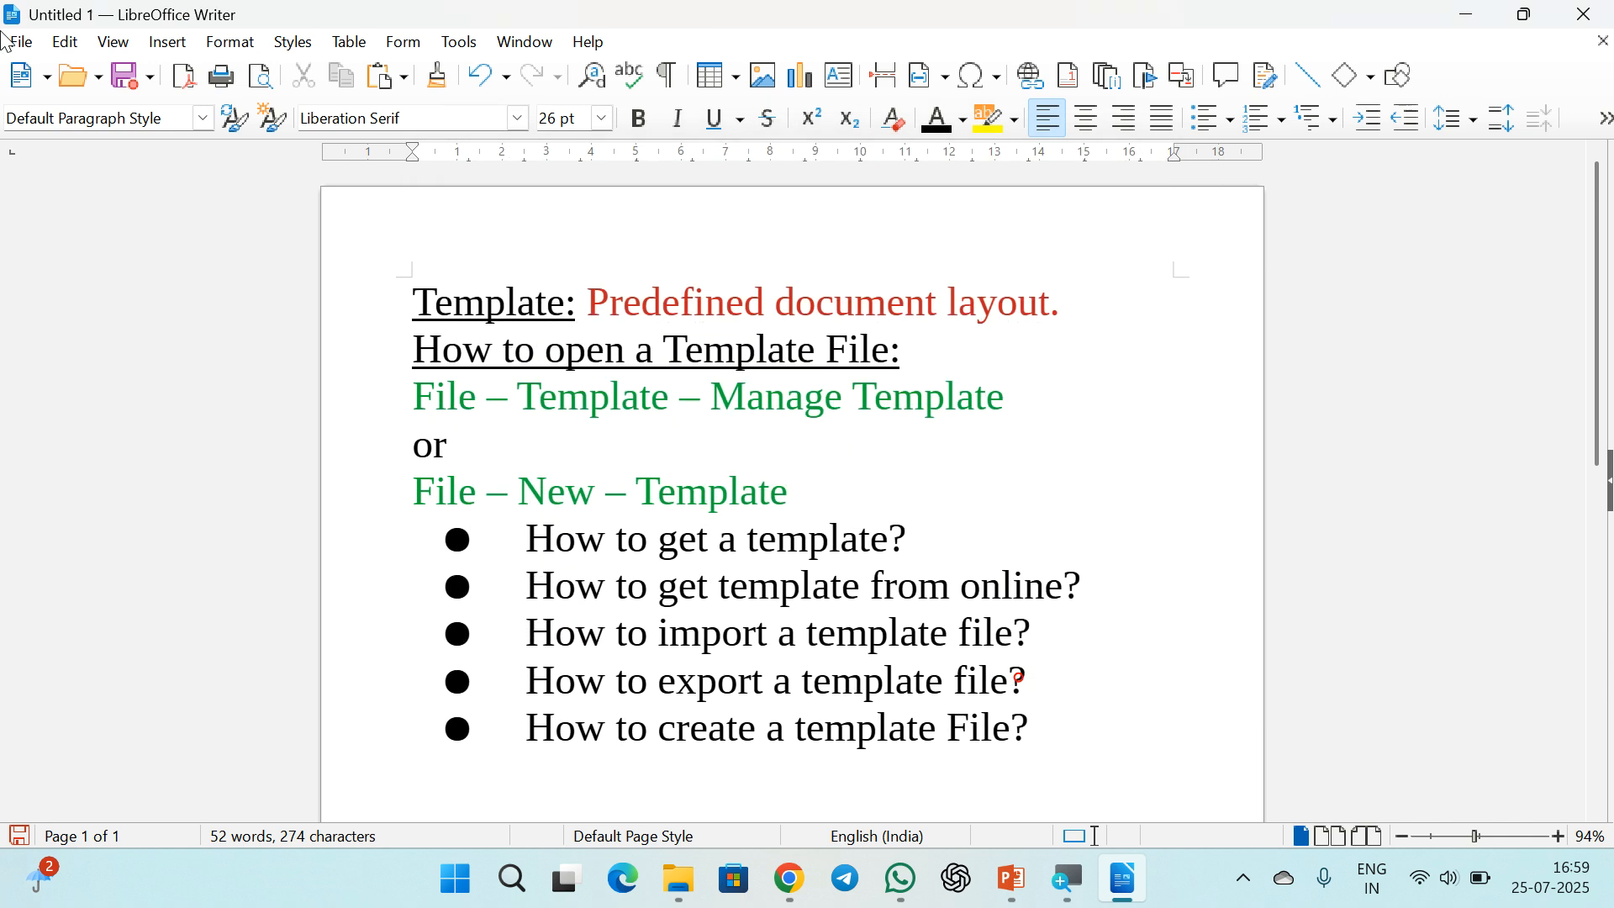
# Save the notes document as a template named My File in the My Templates category.
pyautogui.click(23, 44)
pyautogui.moveTo(90, 229)
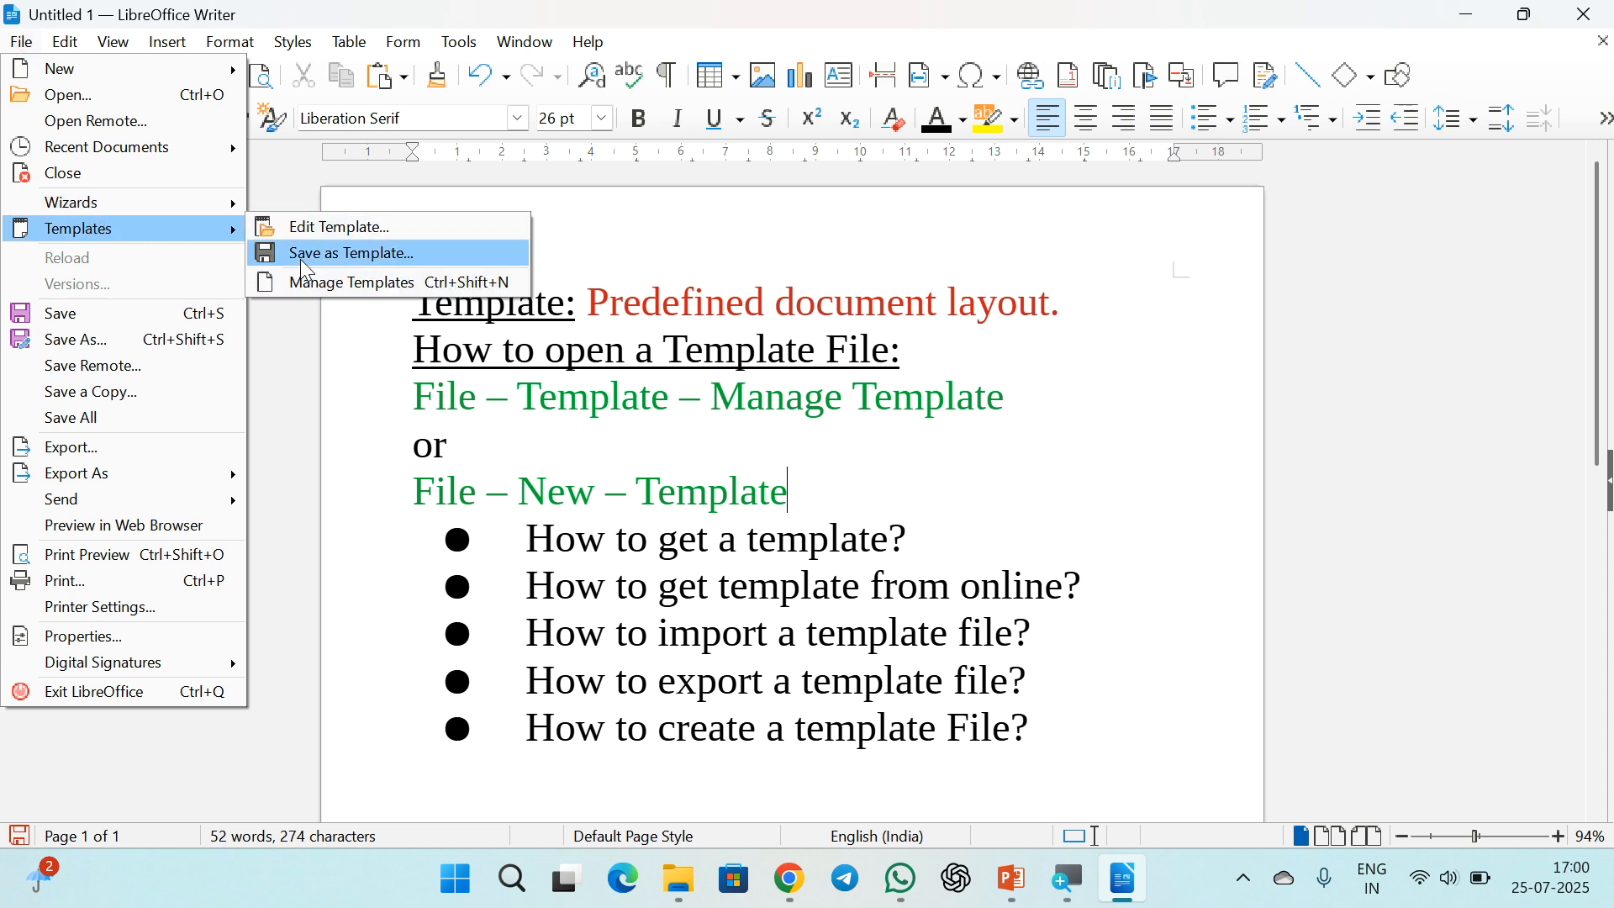
pyautogui.click(303, 263)
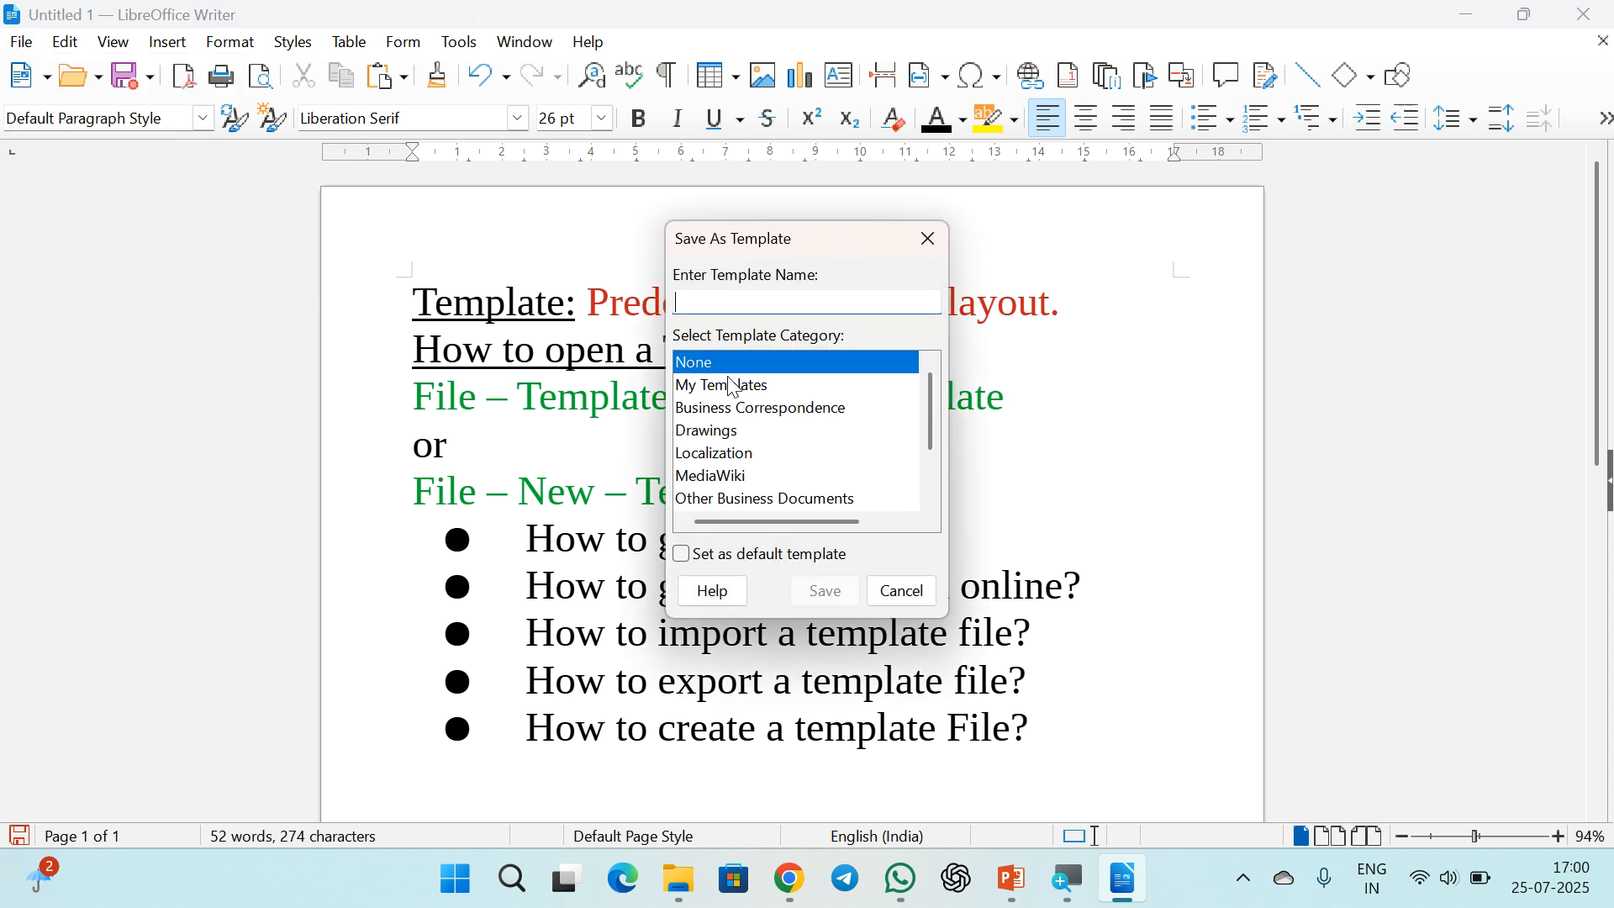
pyautogui.click(751, 394)
pyautogui.click(731, 297)
pyautogui.write('My File')
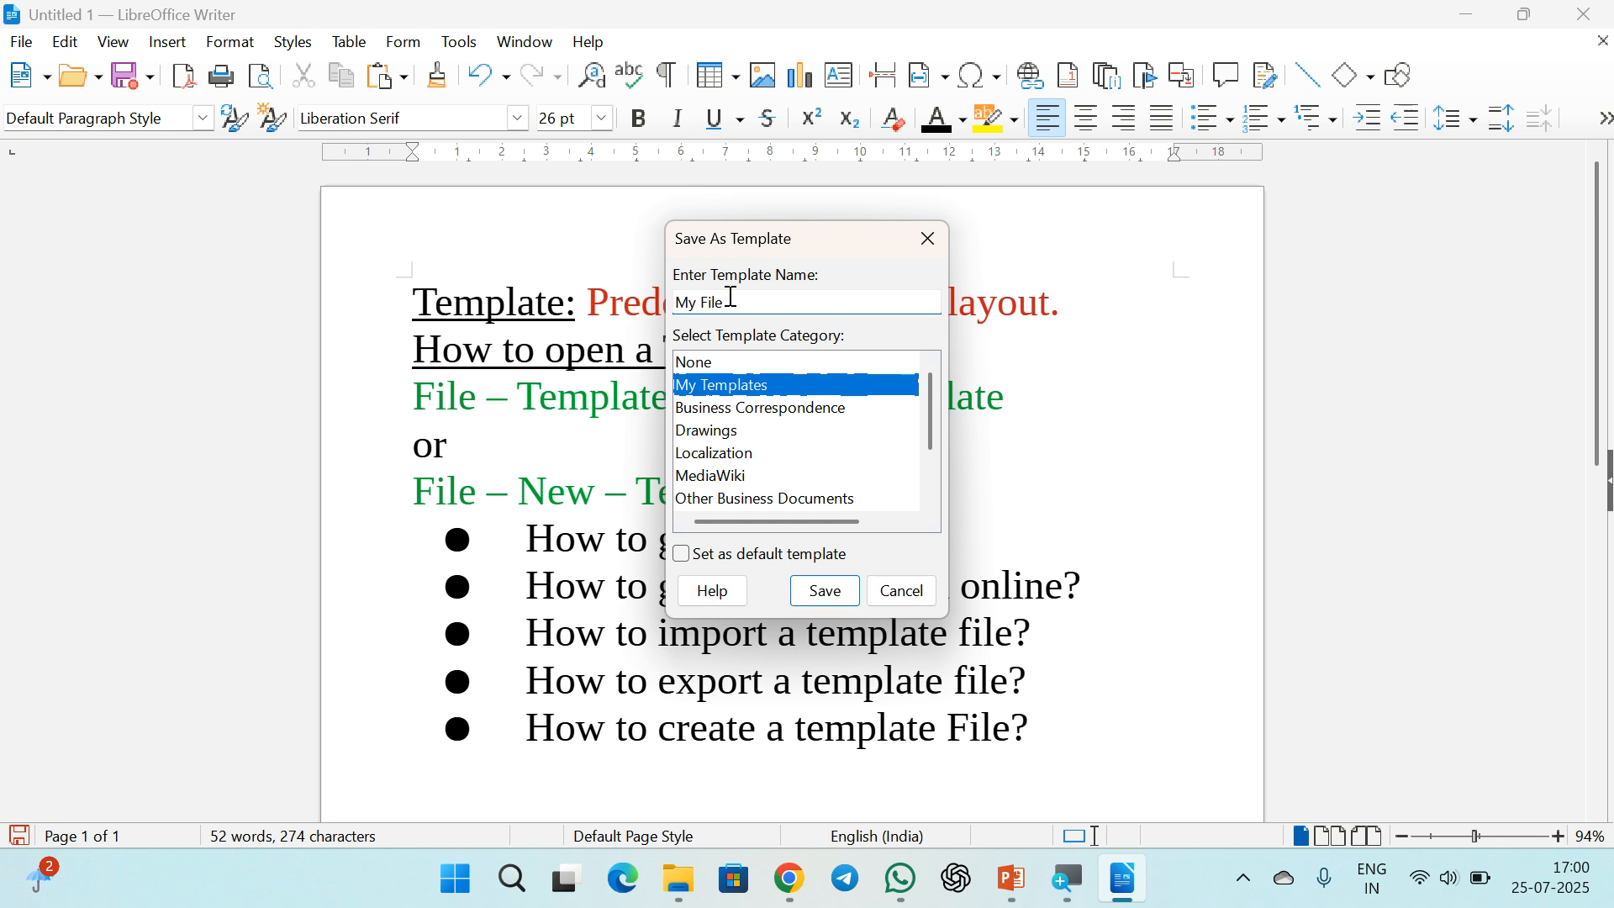
pyautogui.click(825, 591)
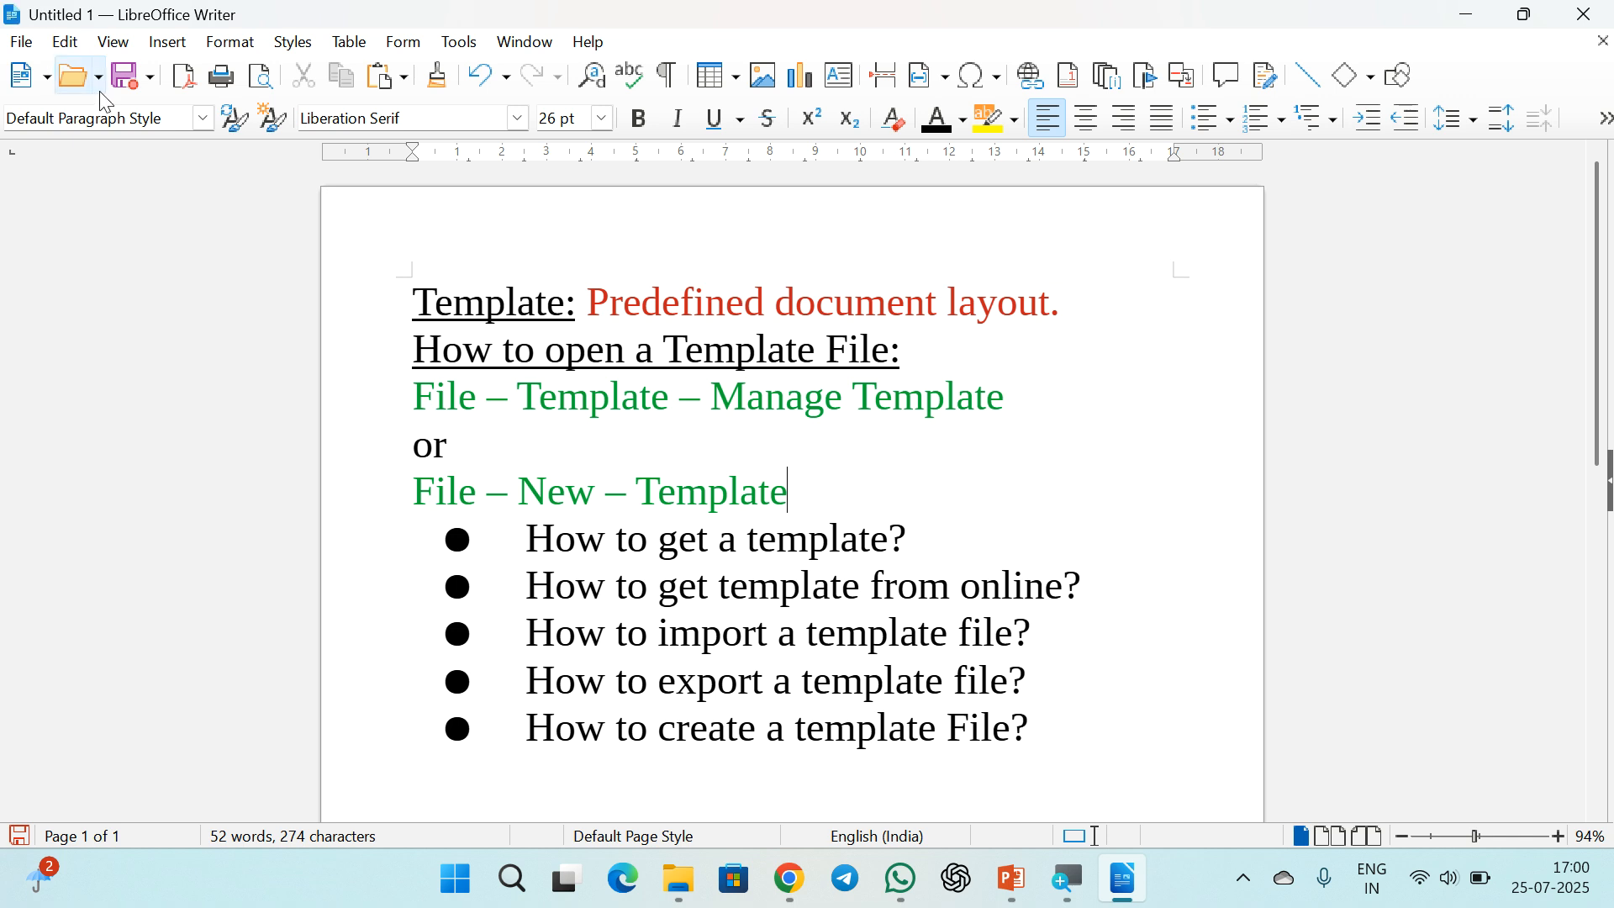
# Close the notes document and create a new blank Writer document.
pyautogui.click(21, 42)
pyautogui.click(59, 173)
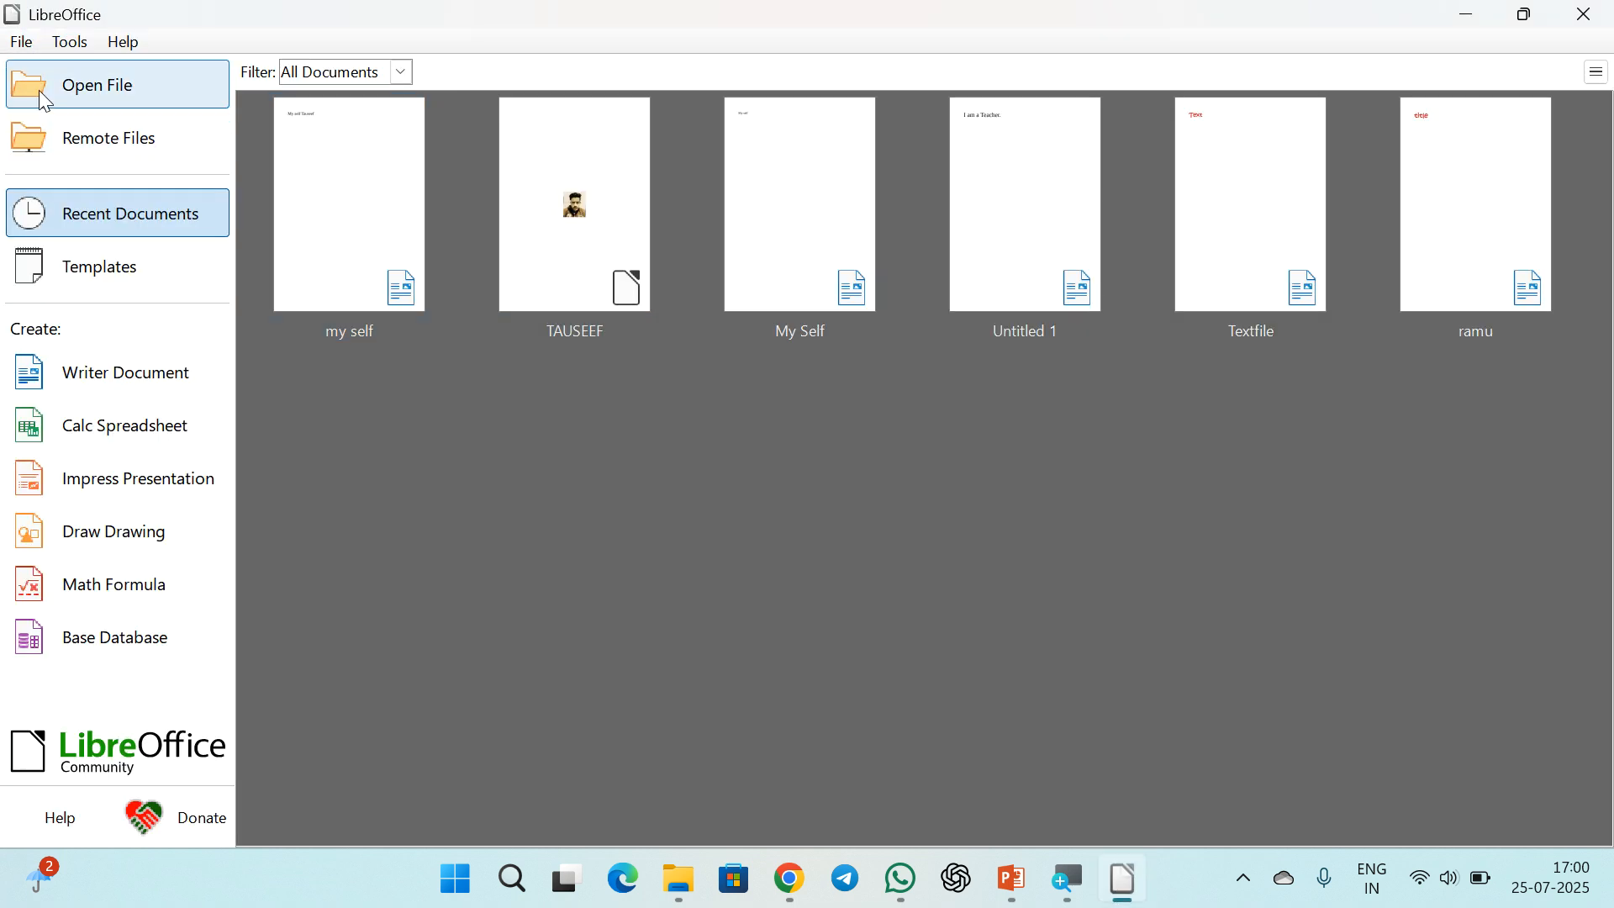
pyautogui.click(93, 389)
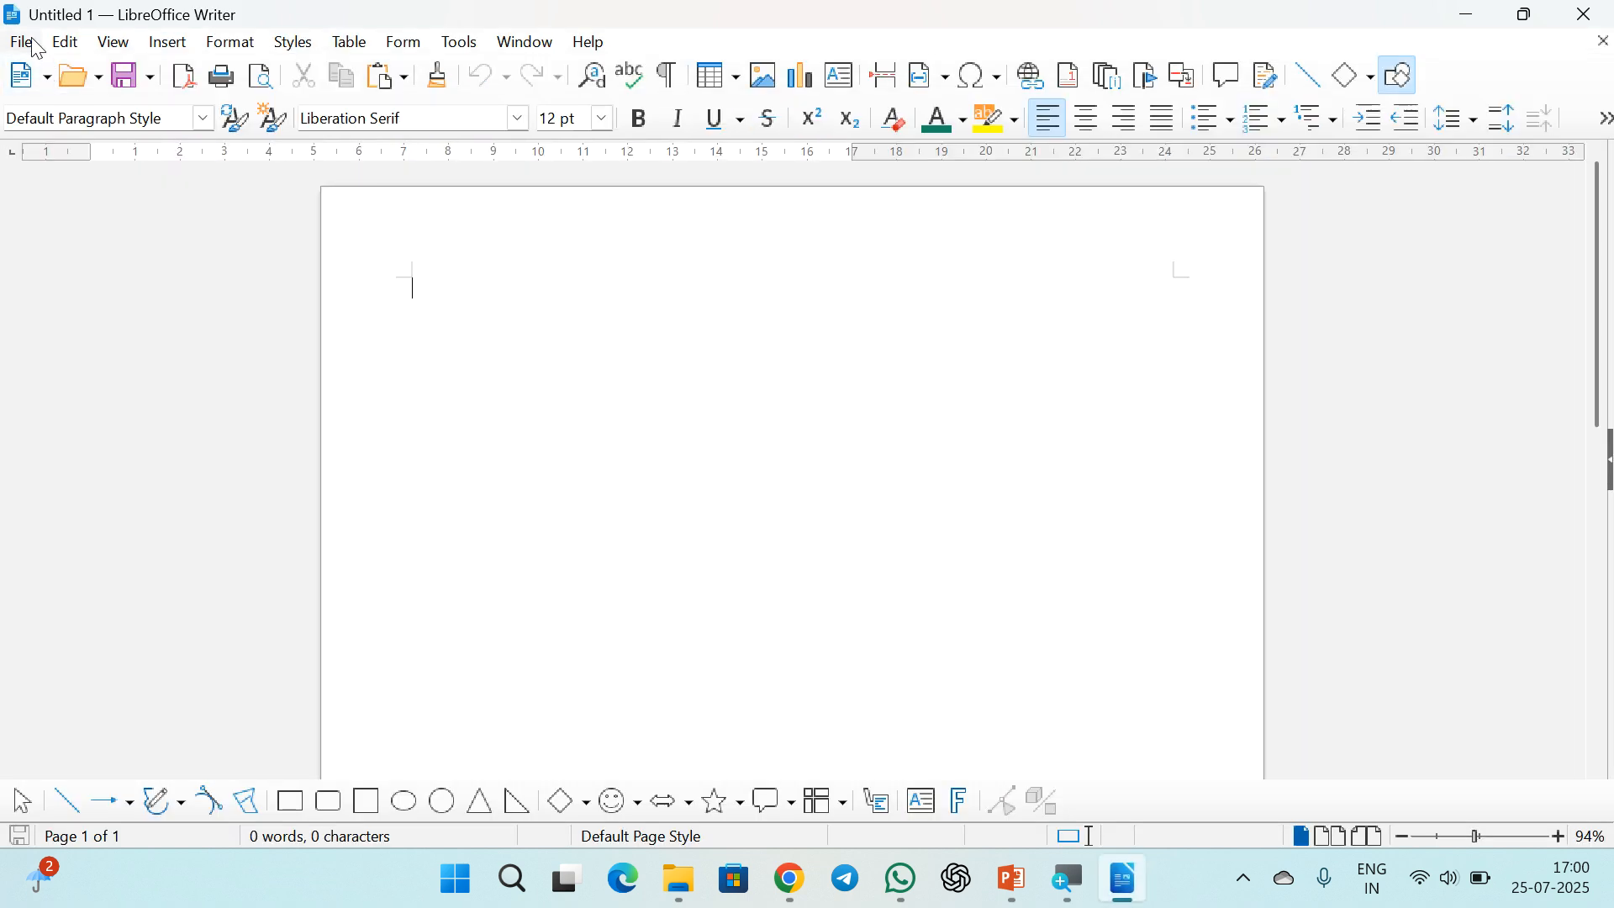
# Find the My File template in the template manager, create a document from it and look over its content.
pyautogui.click(21, 43)
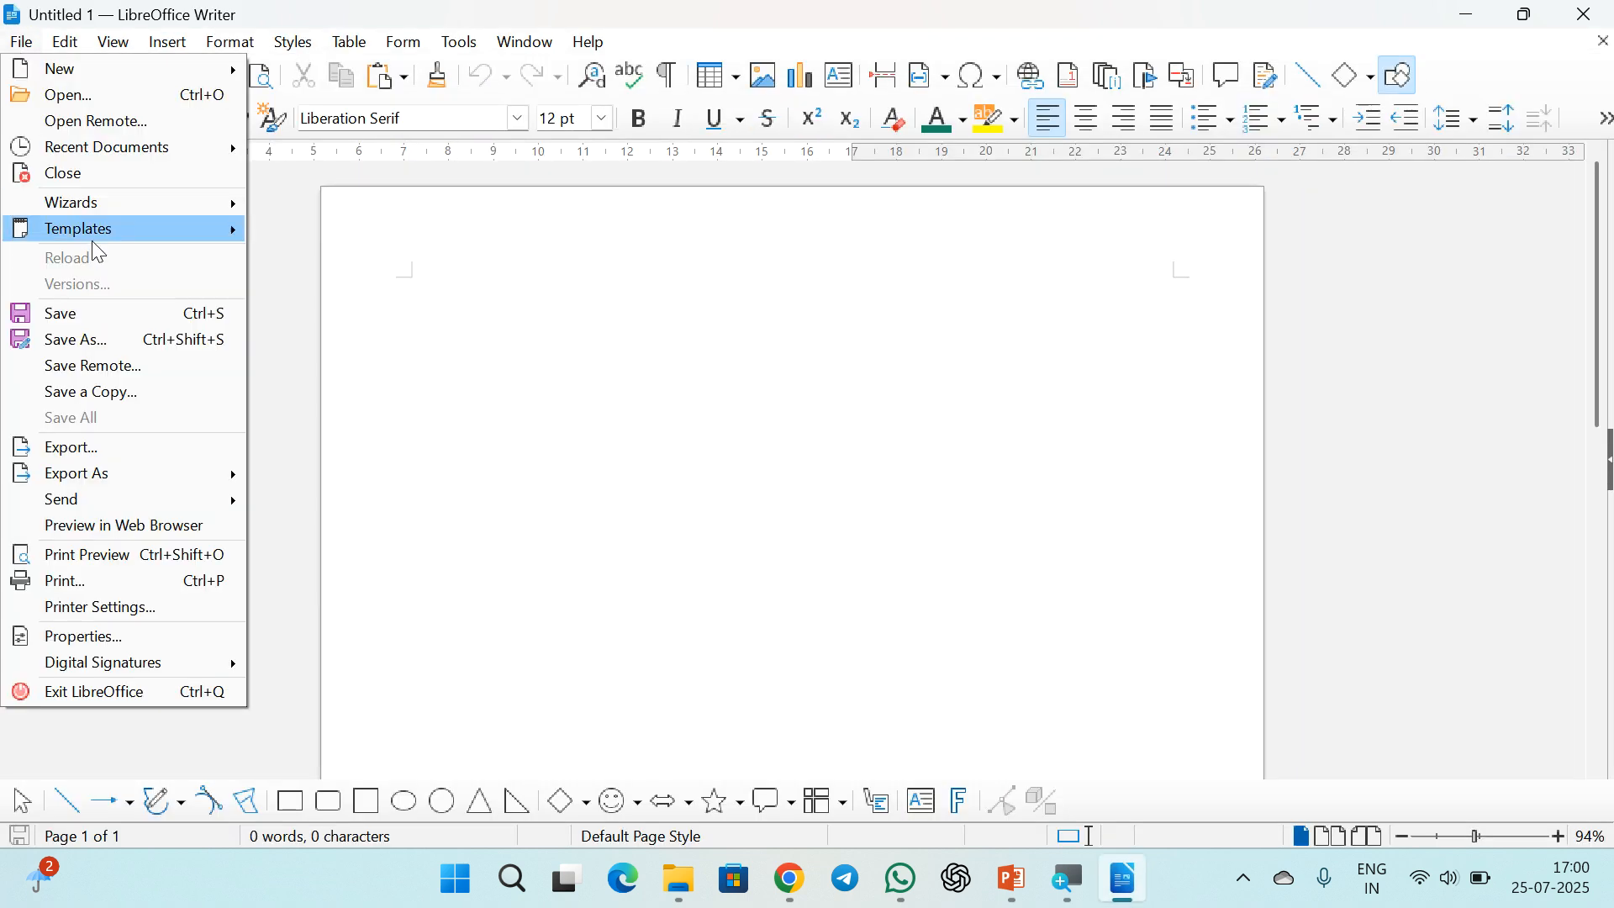
pyautogui.moveTo(133, 233)
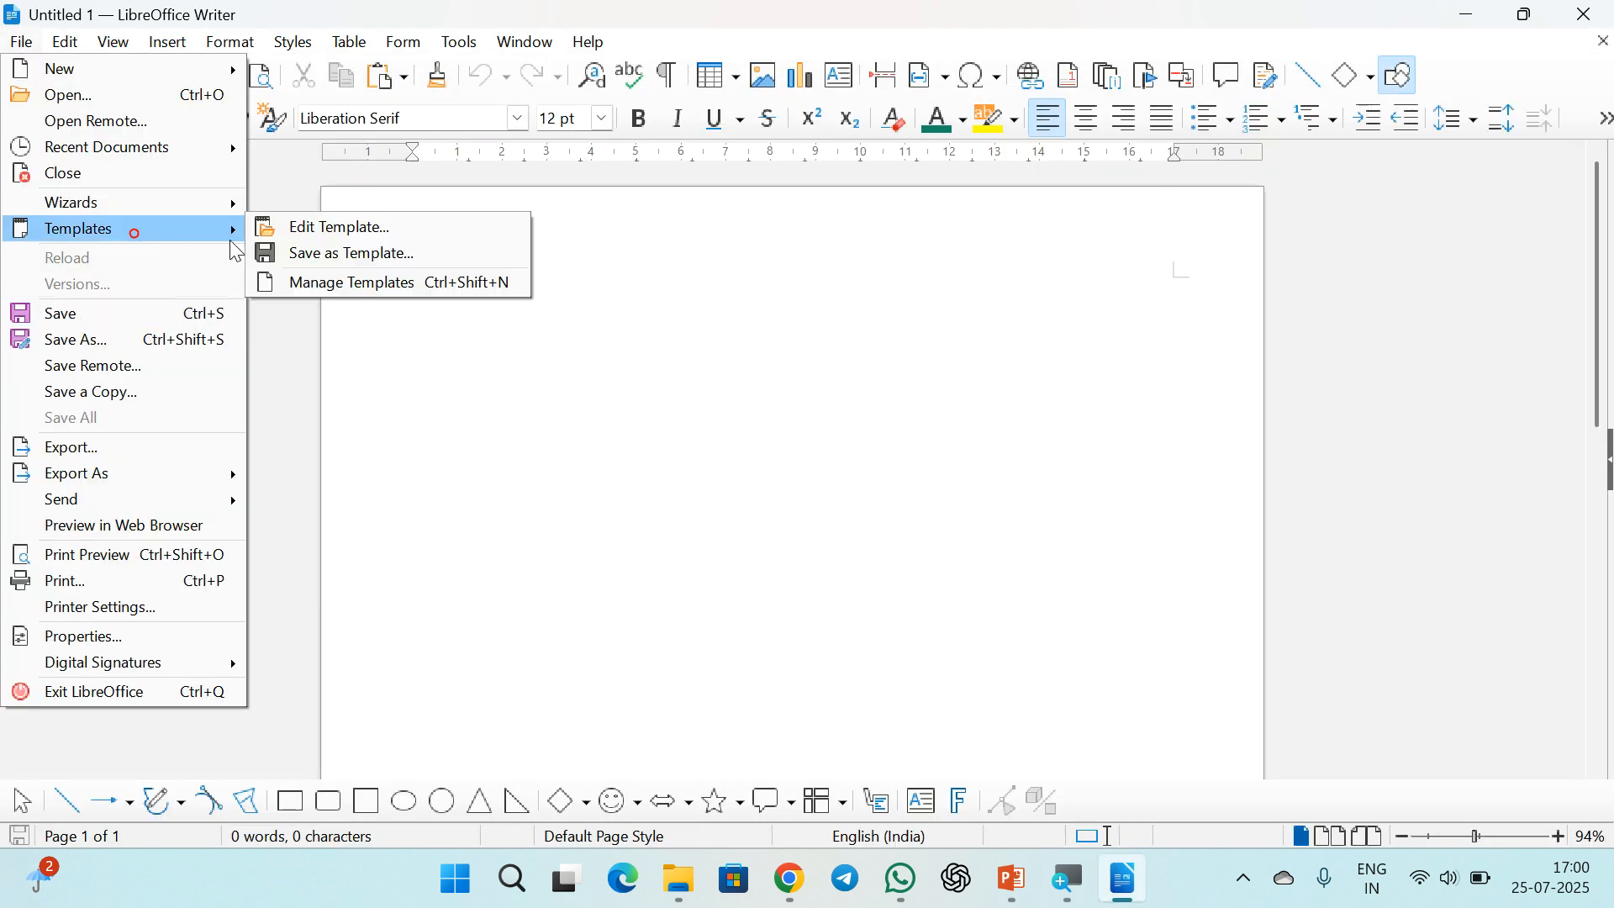
pyautogui.click(310, 280)
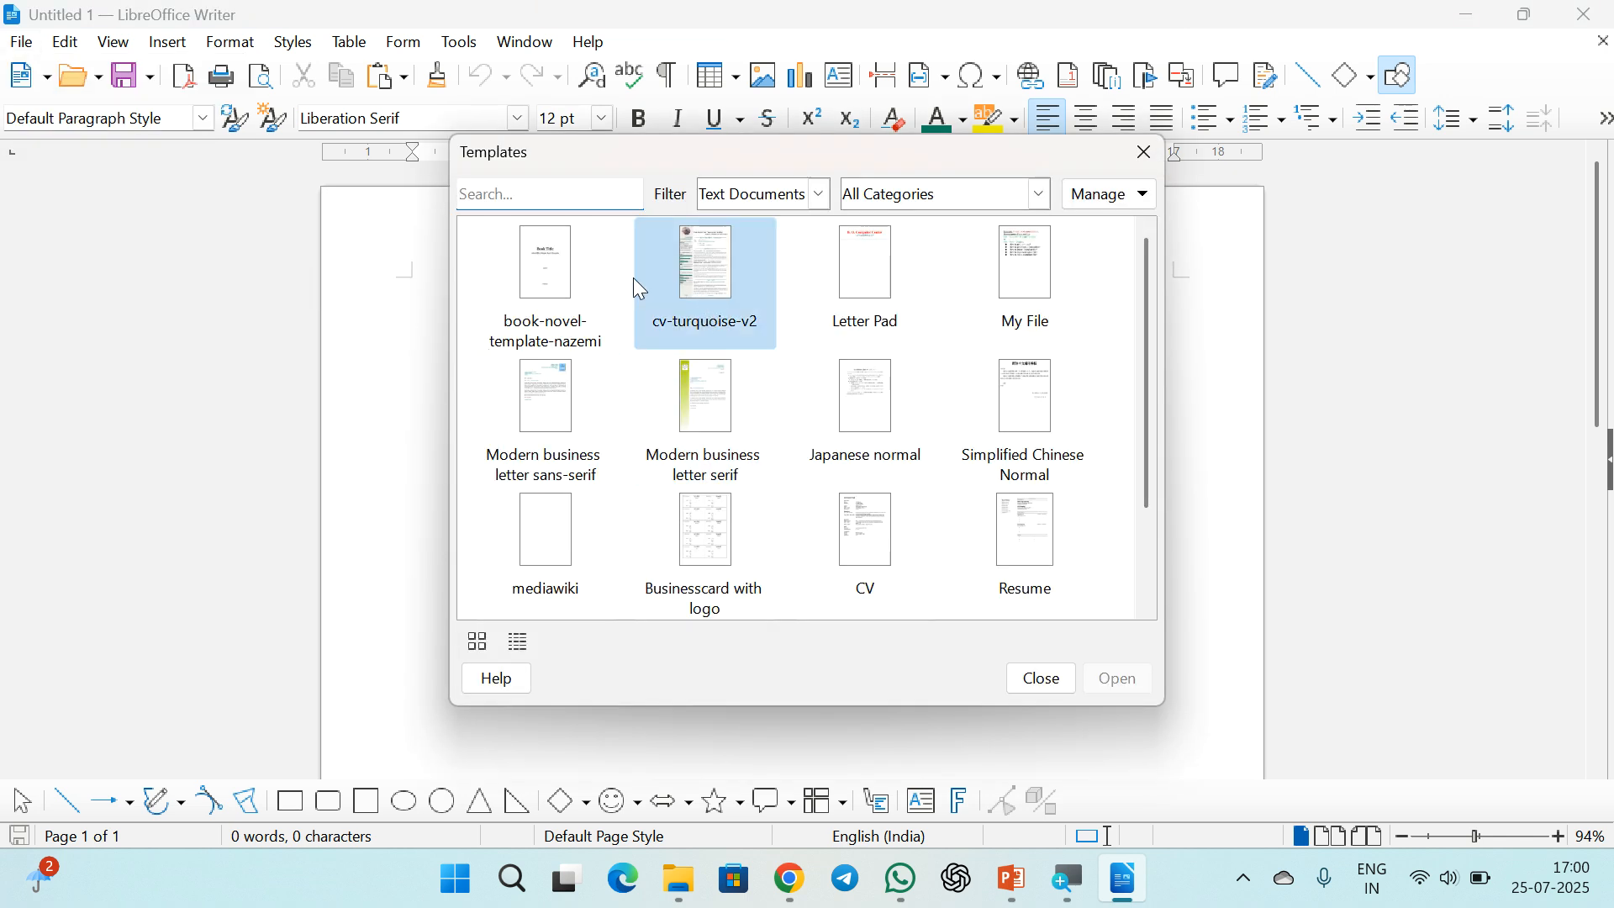
pyautogui.scroll(-1, 971, 462)
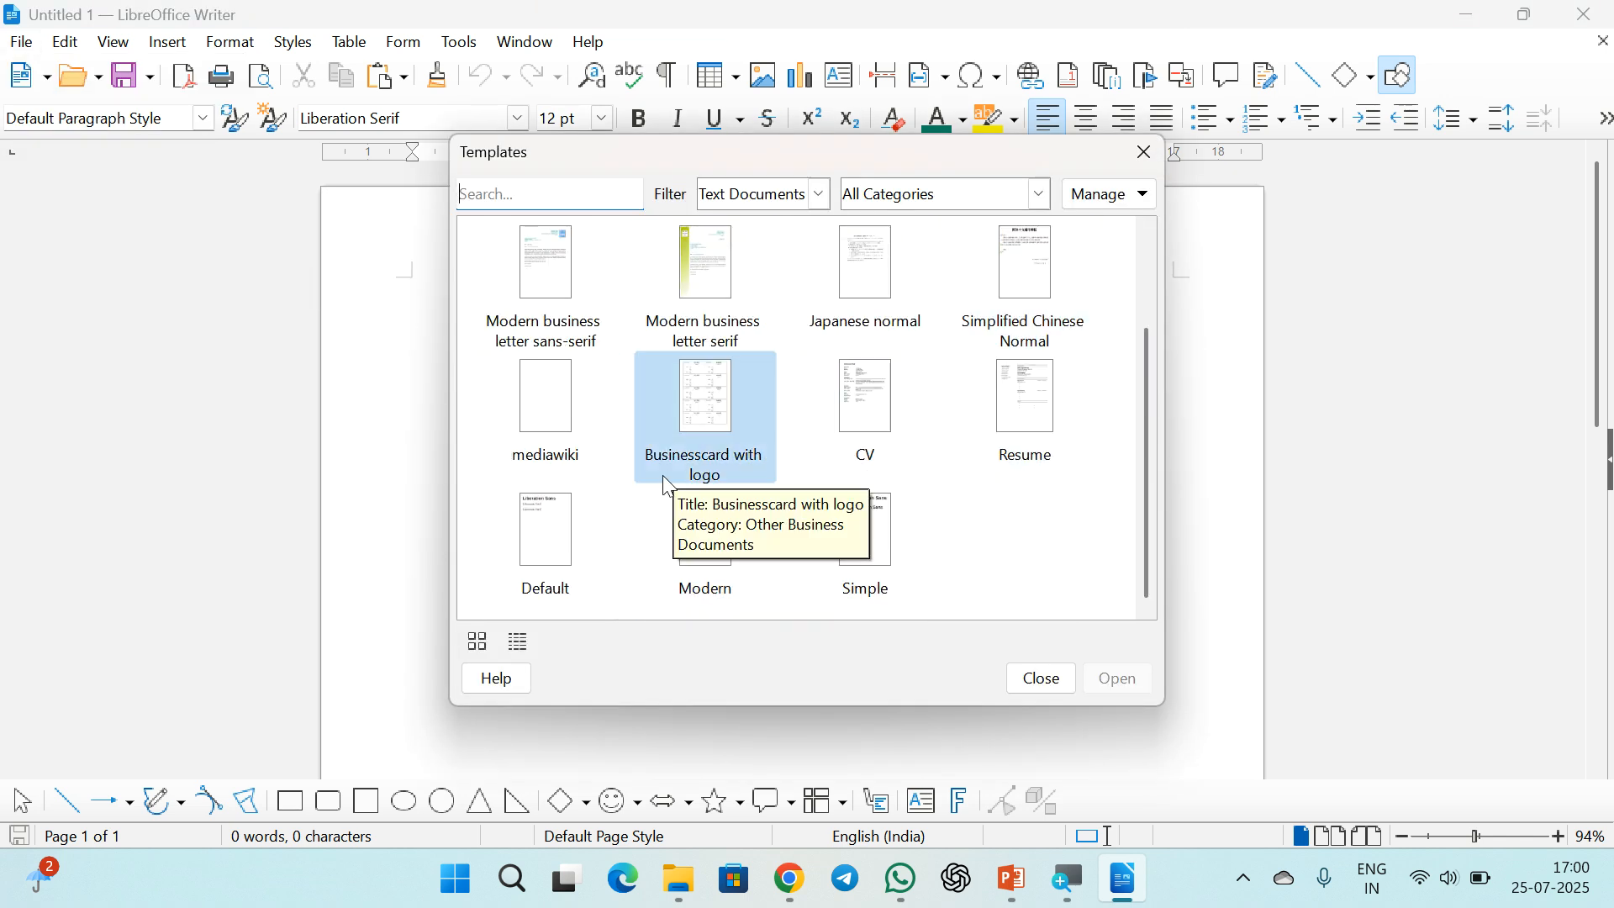
pyautogui.scroll(1, 586, 438)
pyautogui.scroll(1, 925, 454)
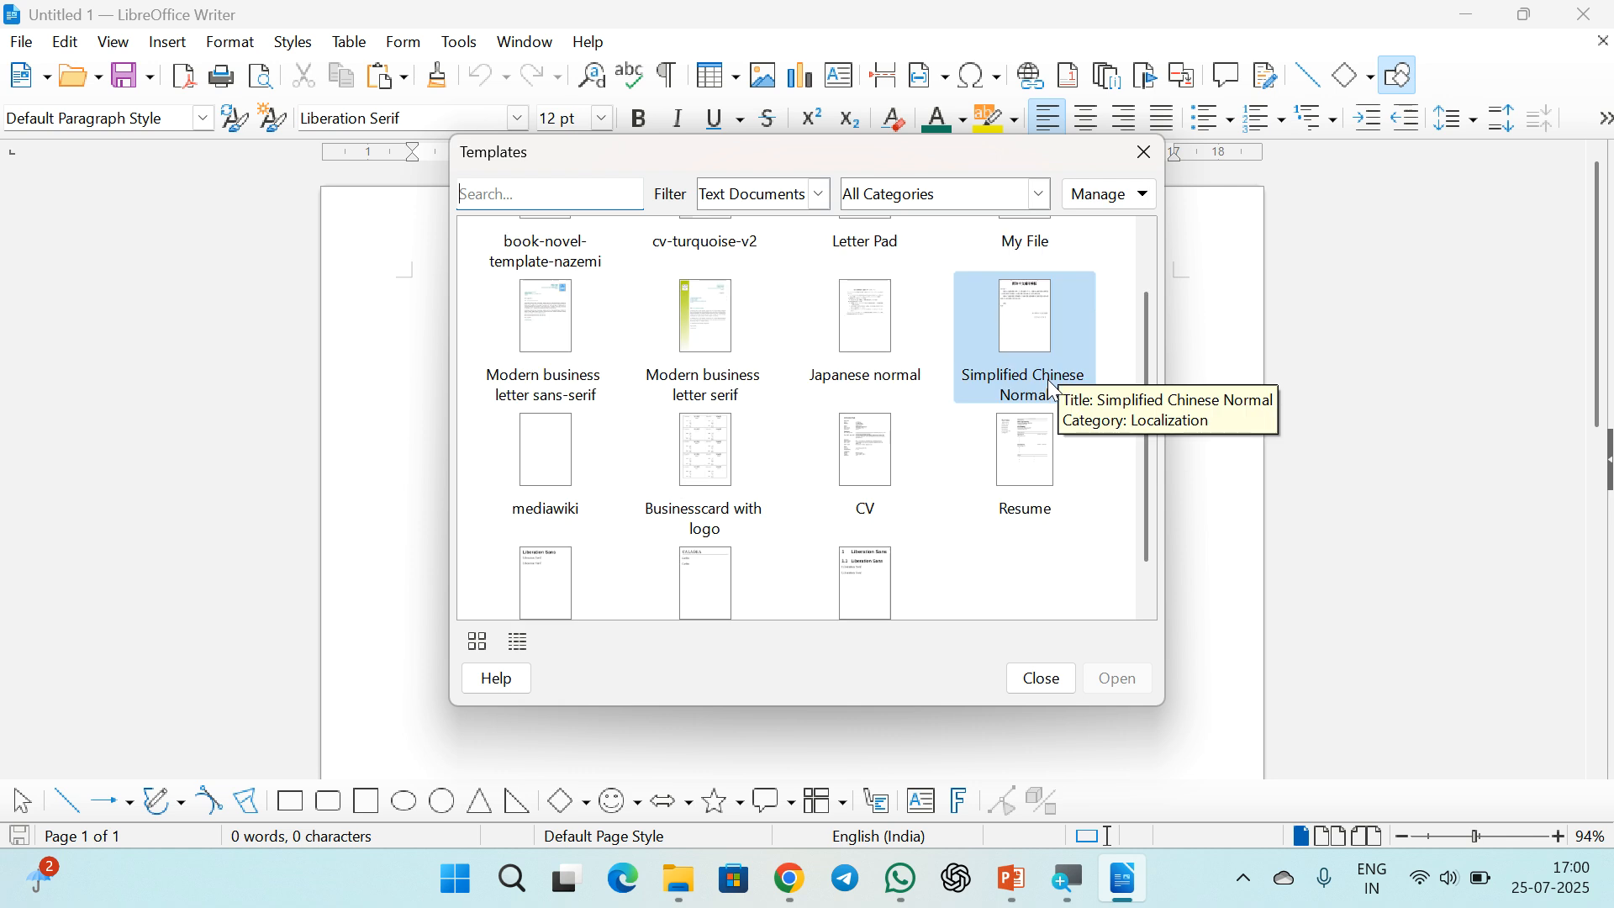
pyautogui.scroll(-2, 1018, 374)
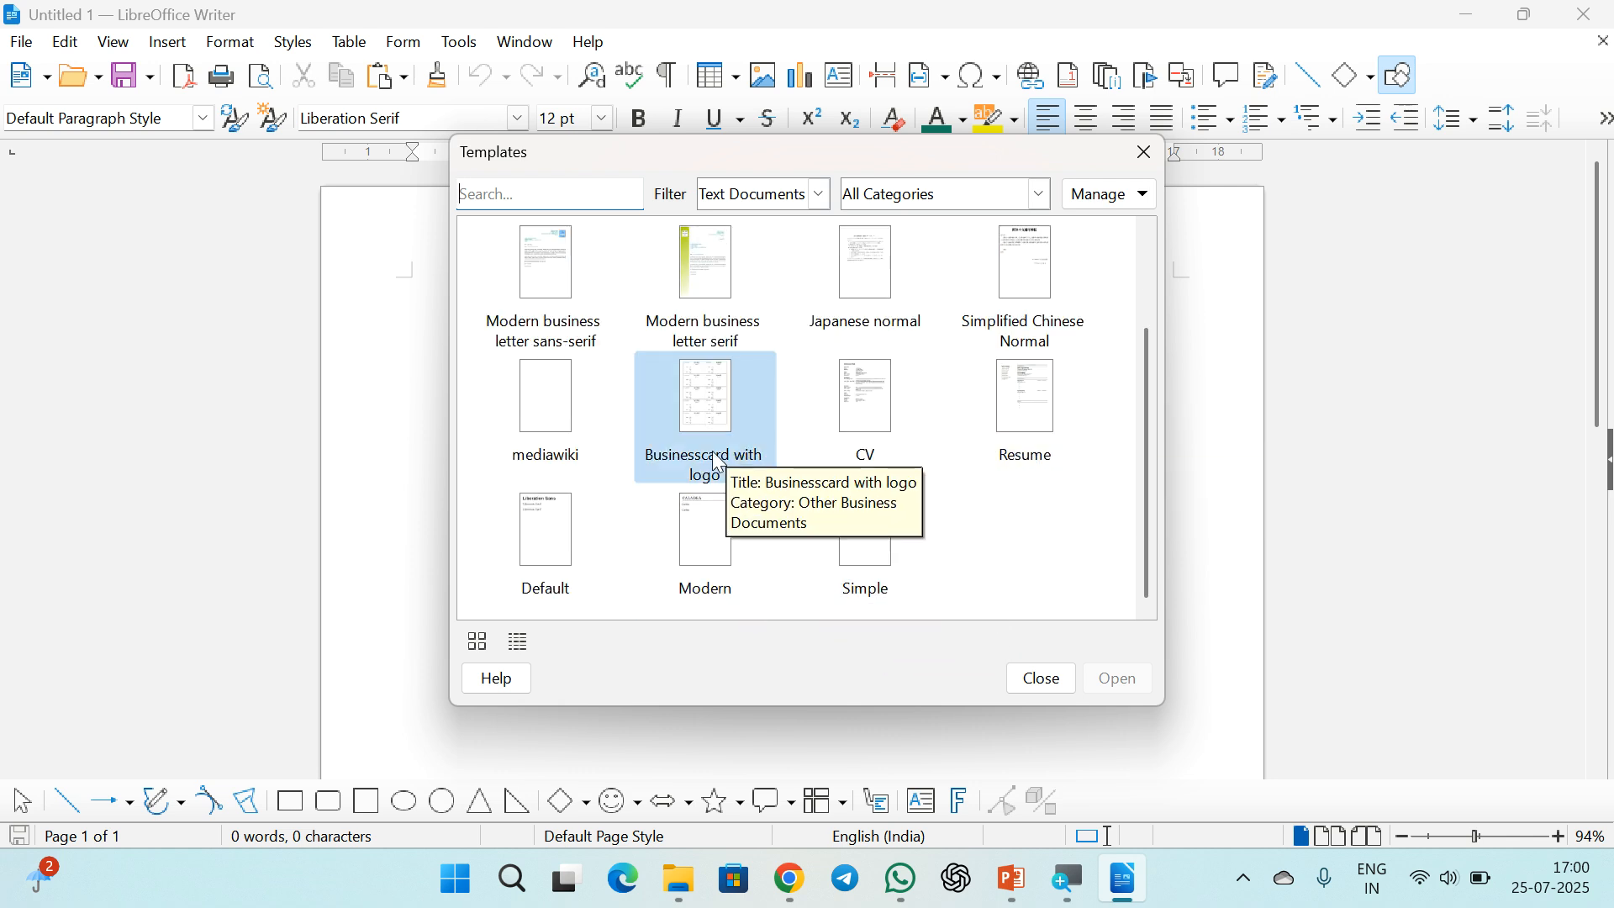
pyautogui.scroll(2, 605, 469)
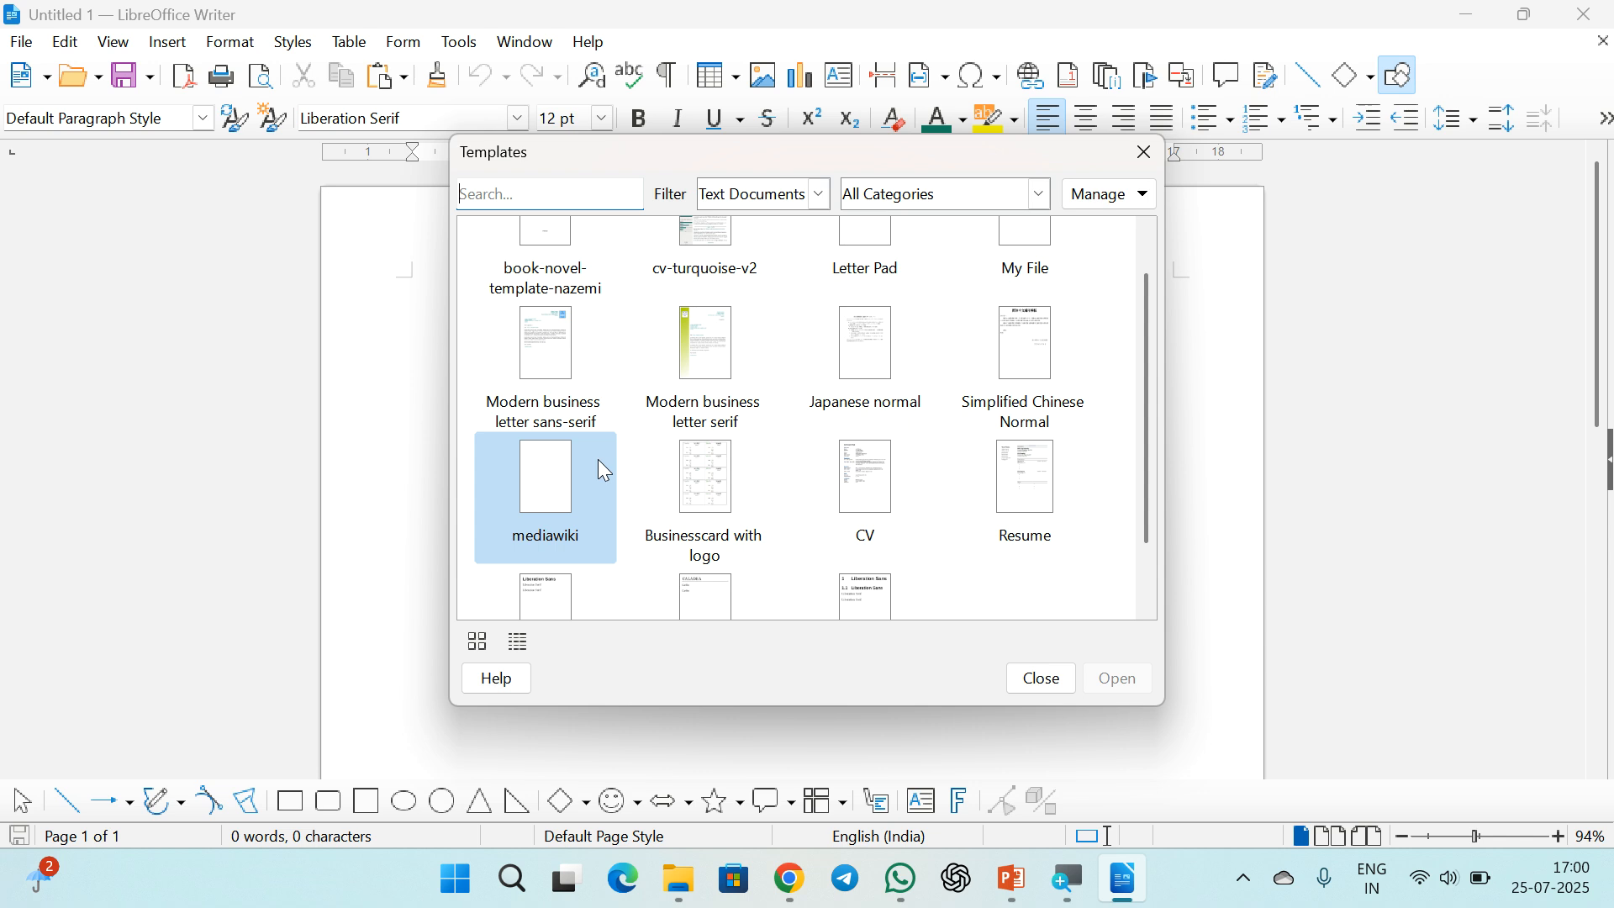
pyautogui.scroll(1, 598, 459)
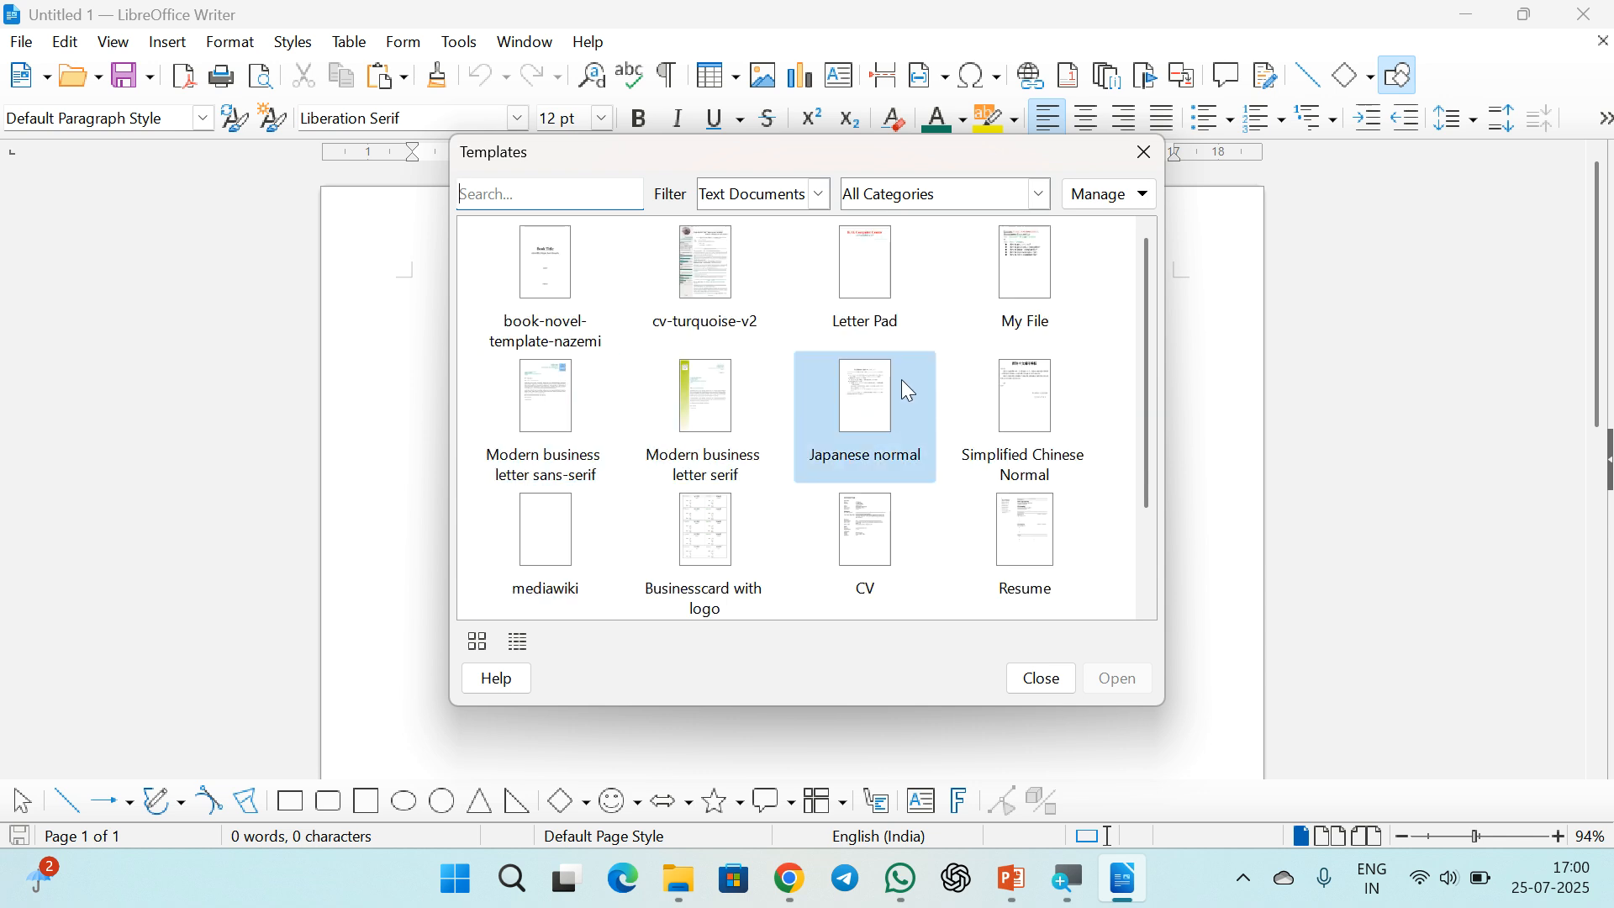
pyautogui.click(1026, 274)
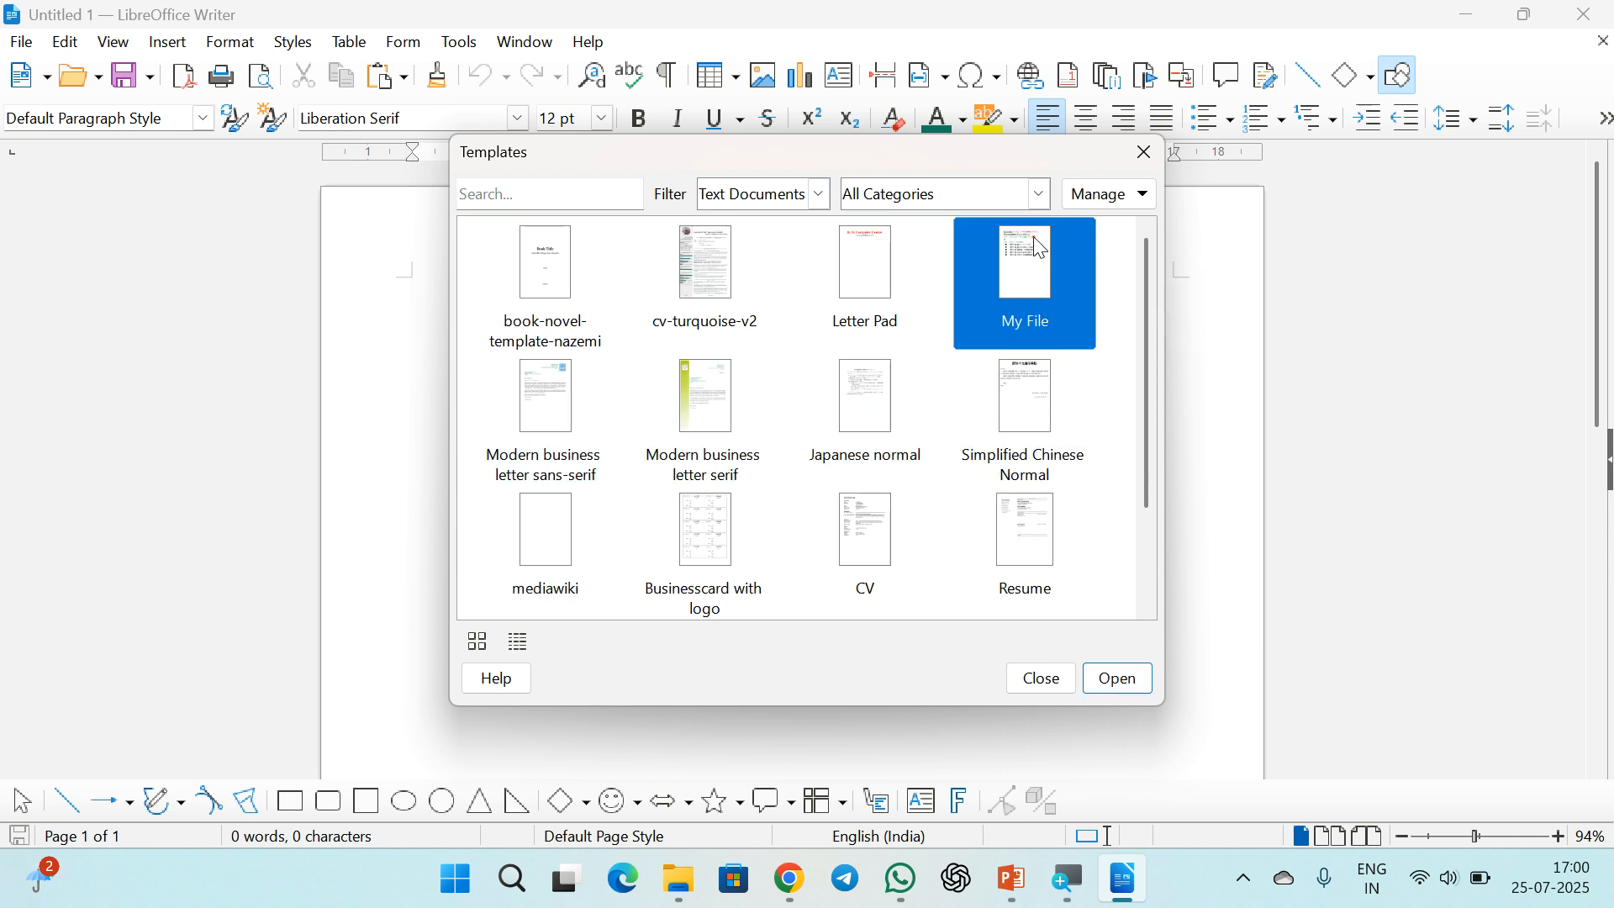
pyautogui.click(1118, 677)
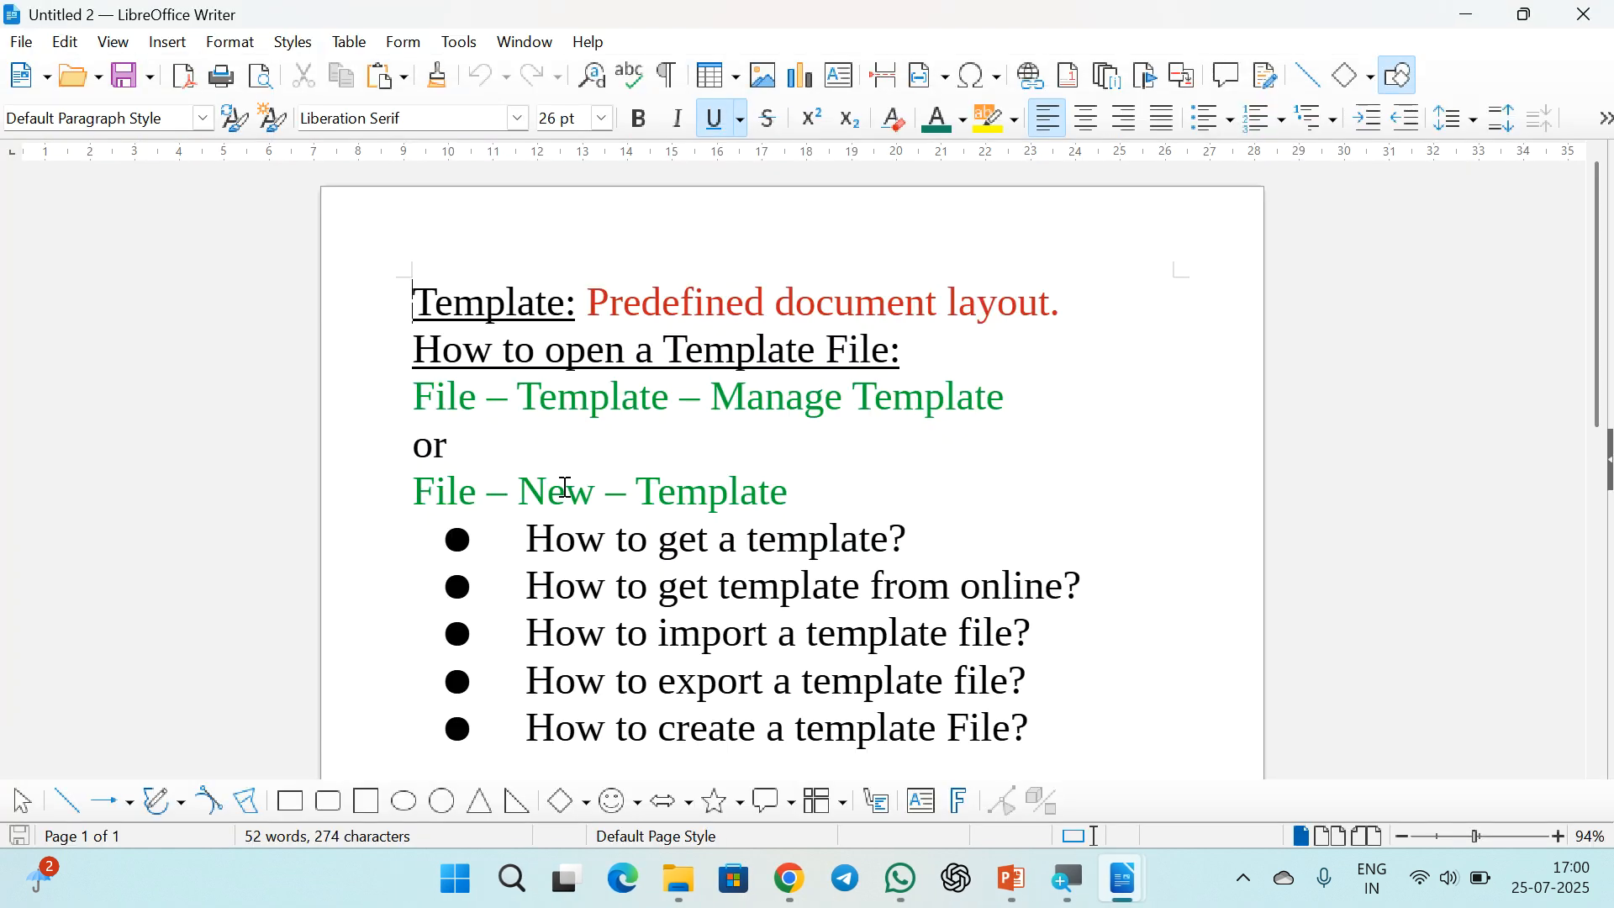
pyautogui.scroll(-5, 535, 482)
pyautogui.scroll(5, 534, 481)
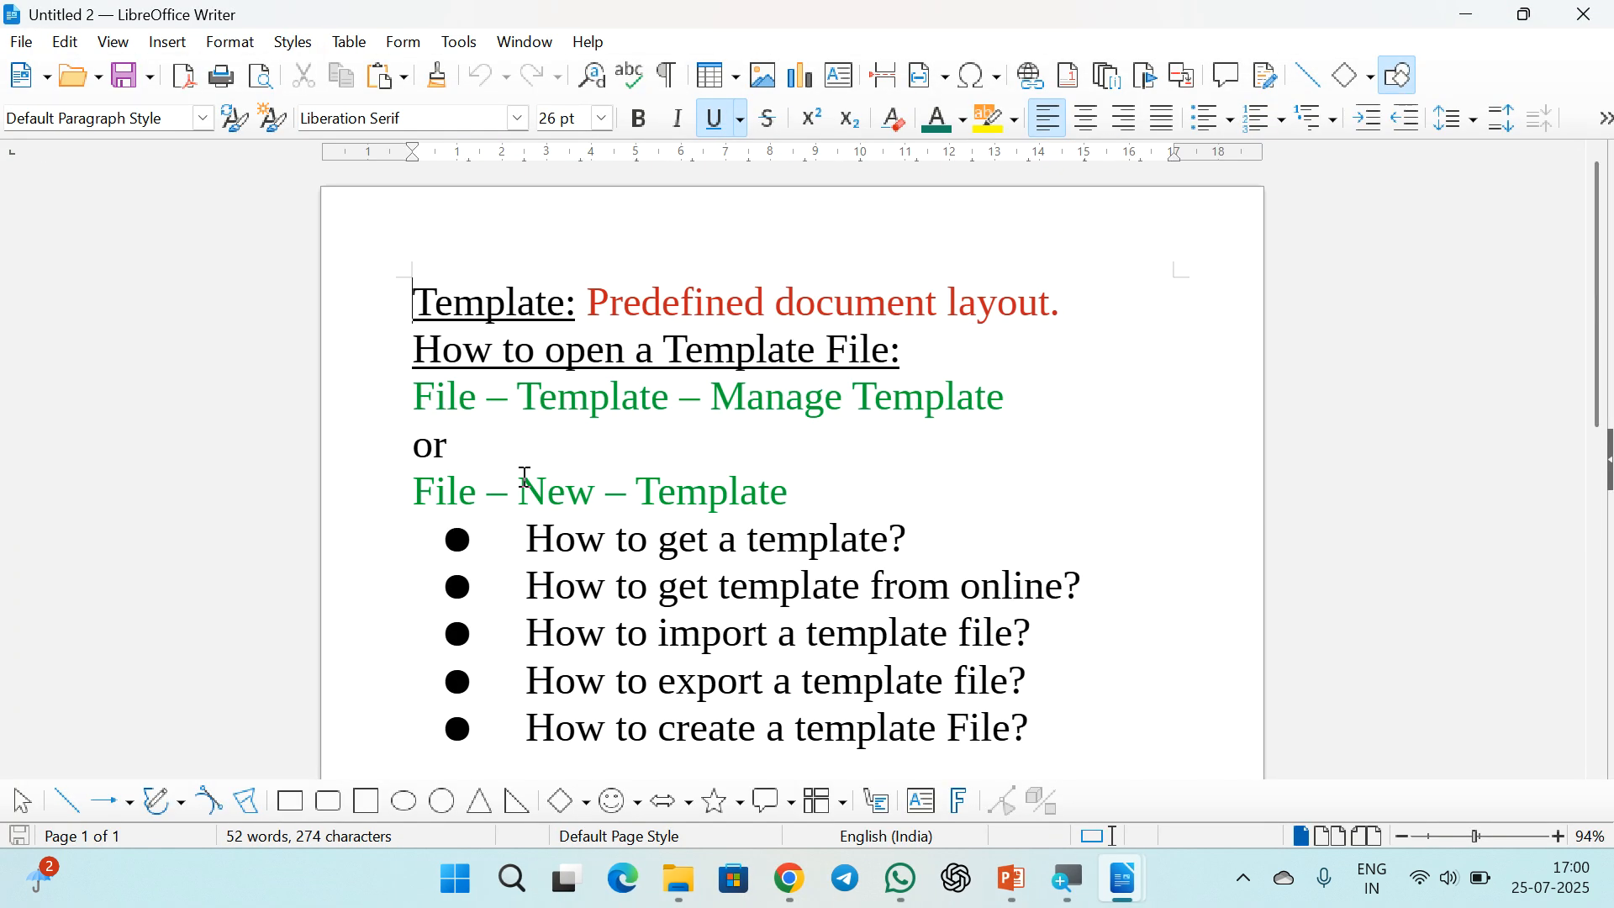